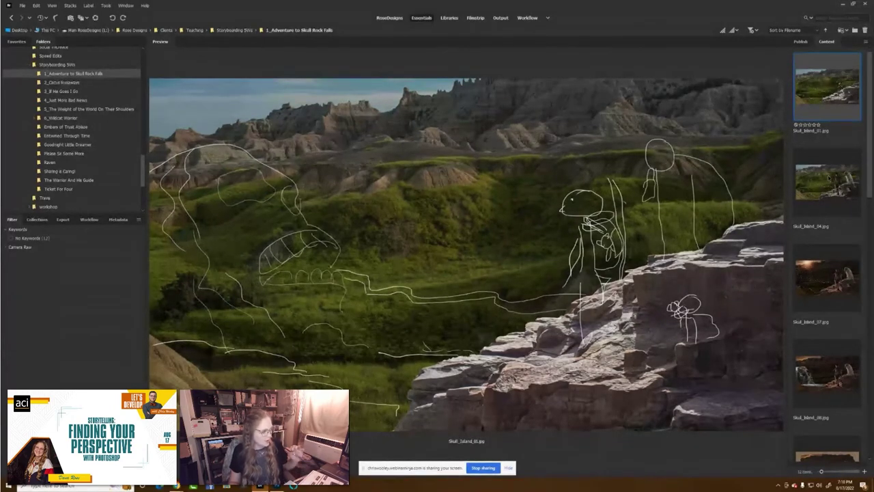
# Preview the remaining progress images of the Adventure to Skull Rock Falls folder in order, from Skull_Island_04.jpg to the matted web version.
pyautogui.click(828, 179)
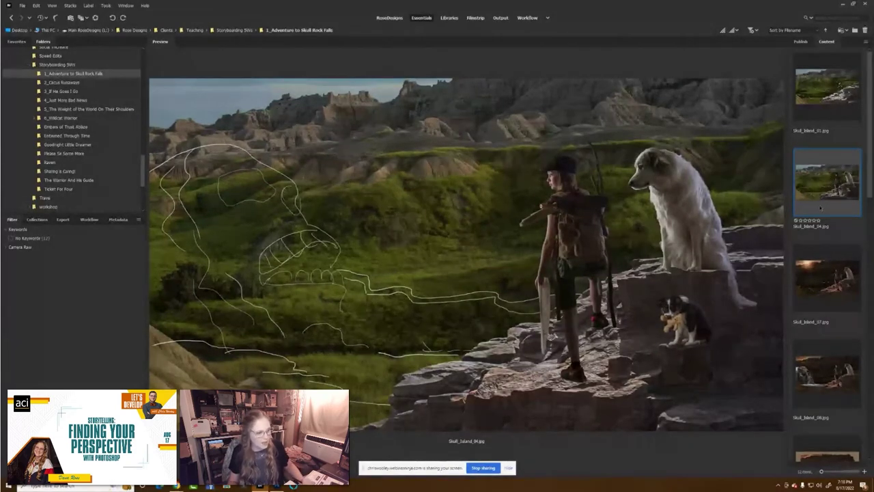
pyautogui.click(829, 275)
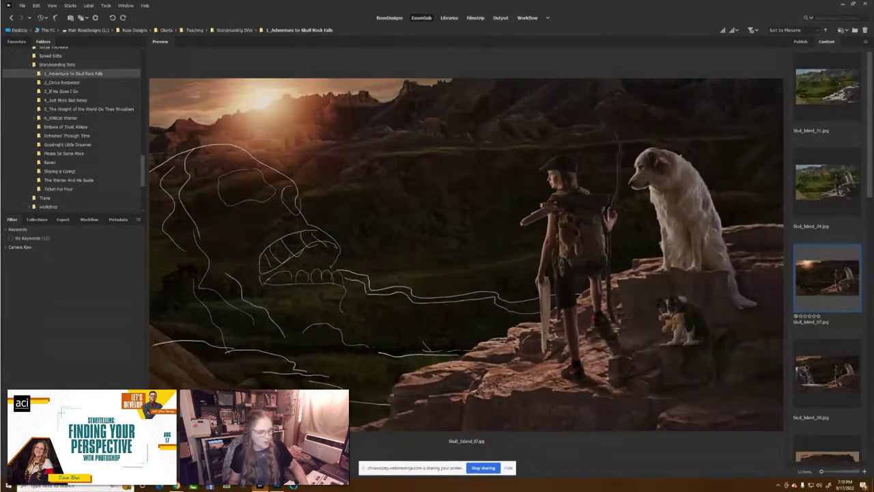
pyautogui.click(807, 374)
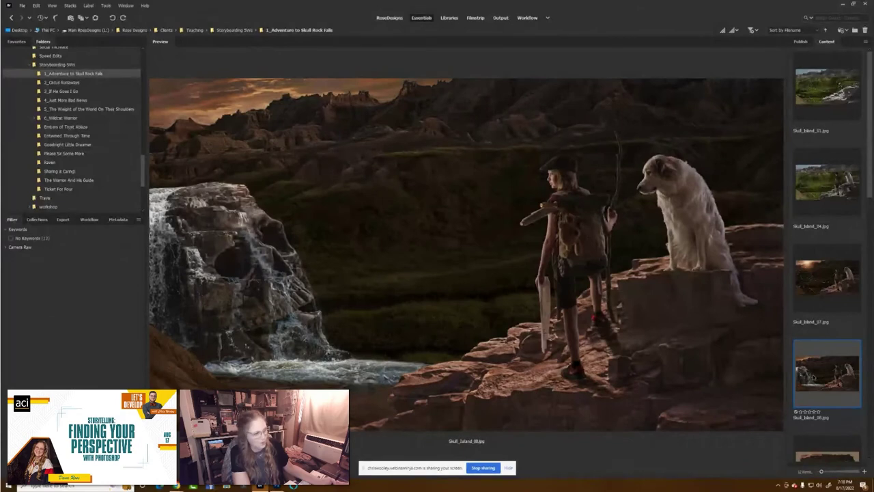
pyautogui.press('Down')
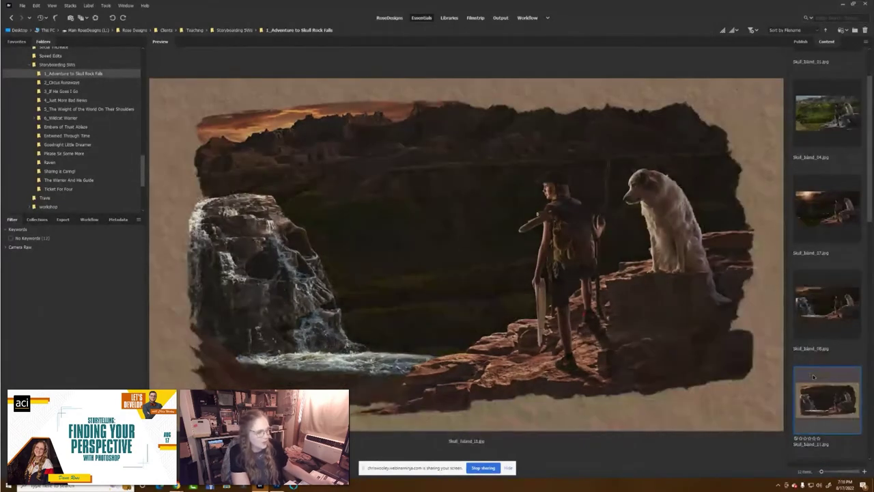
pyautogui.press('Down')
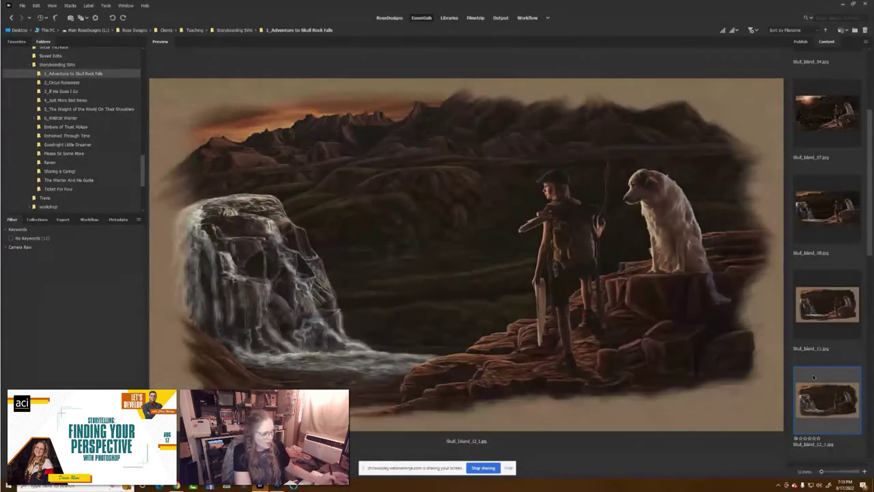
pyautogui.press('Down')
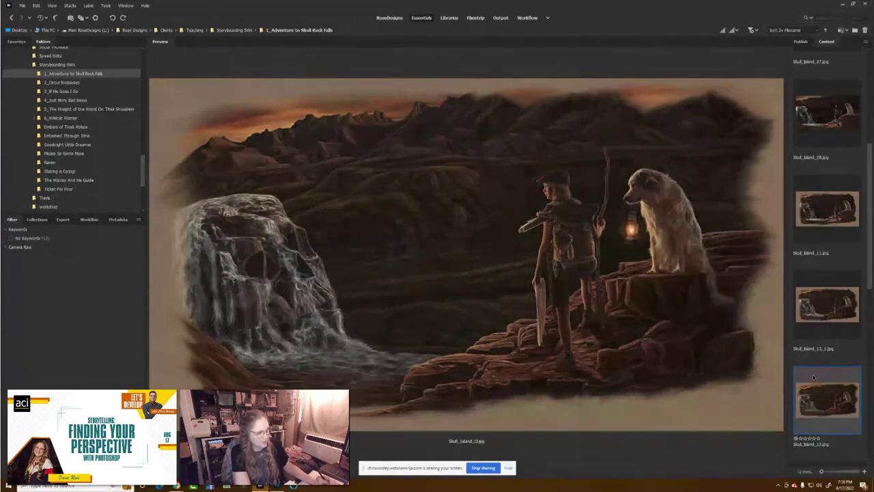
pyautogui.press('Down')
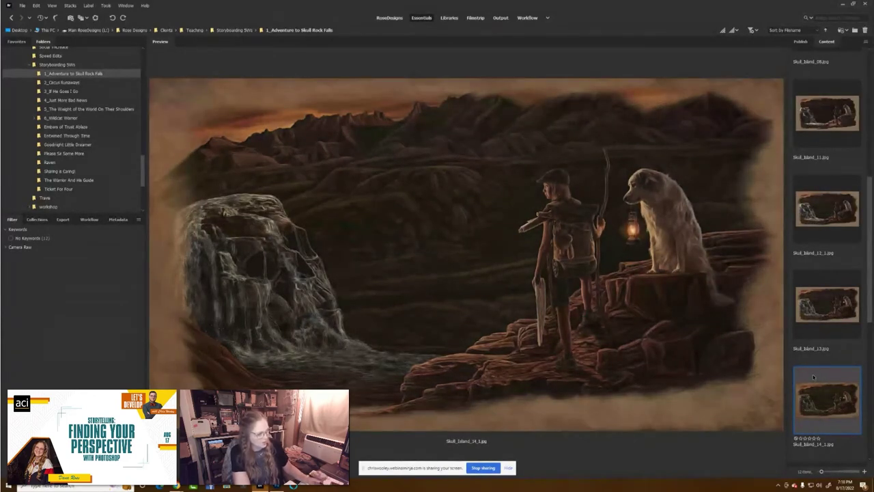
pyautogui.press('Down')
pyautogui.press('Down')
pyautogui.press('Down')
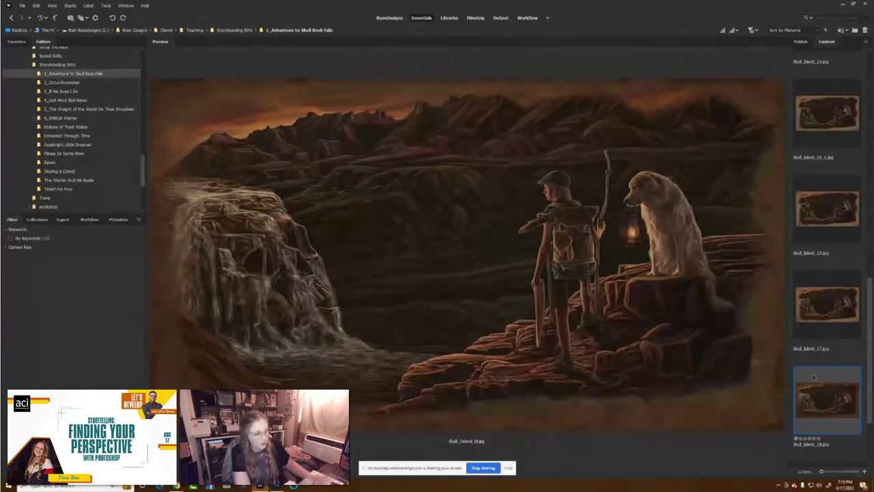
pyautogui.press('Down')
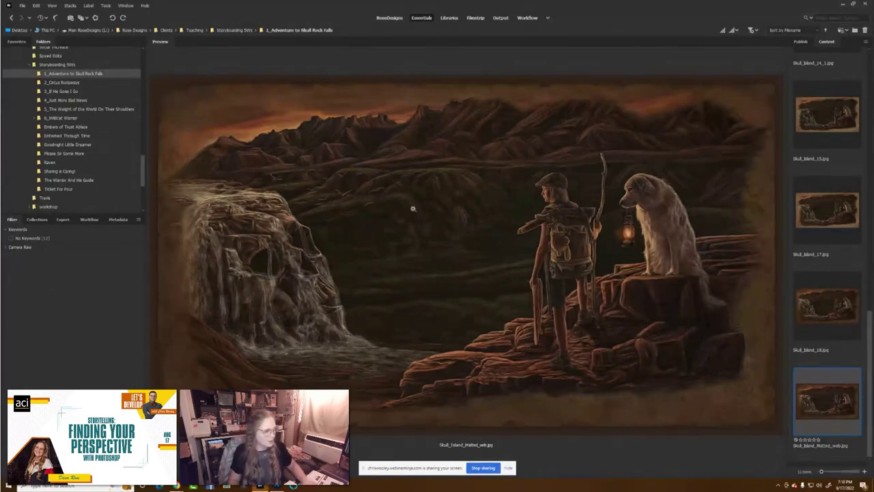
# Open the 2_Circus Runaways folder and preview its images in order from Circus_001.jpg to Circus_007.jpg.
pyautogui.click(62, 82)
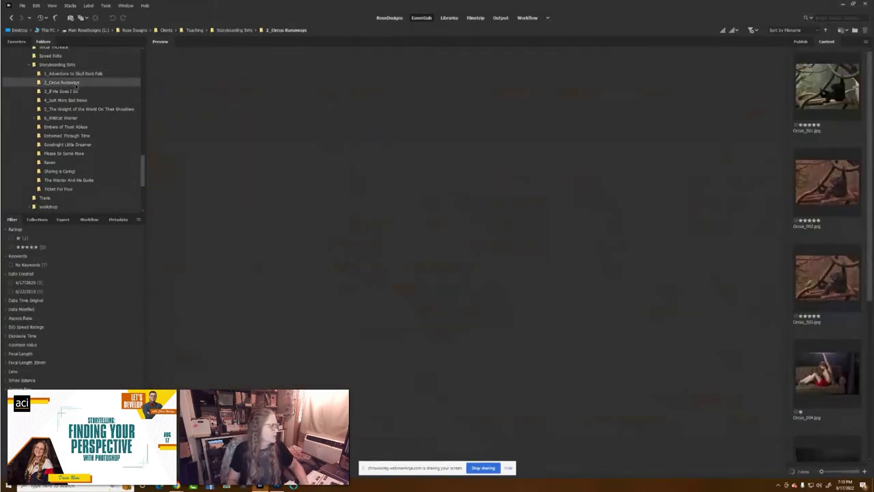
pyautogui.click(841, 107)
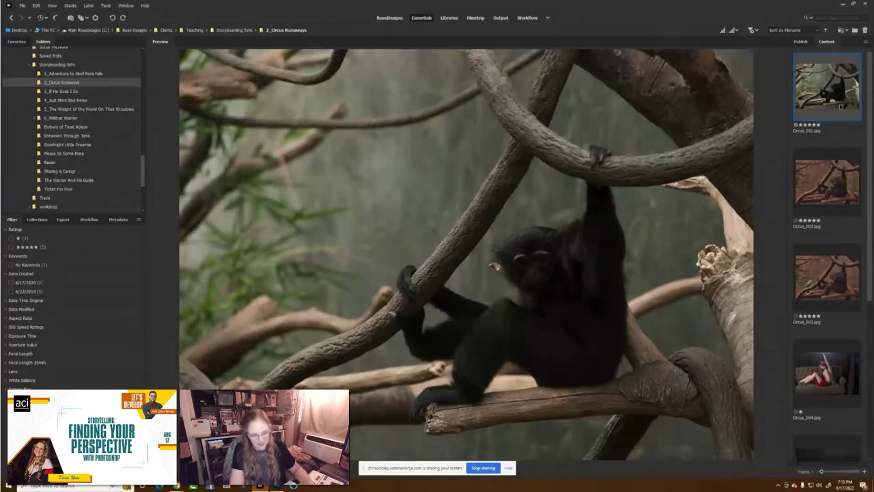
pyautogui.press('Down')
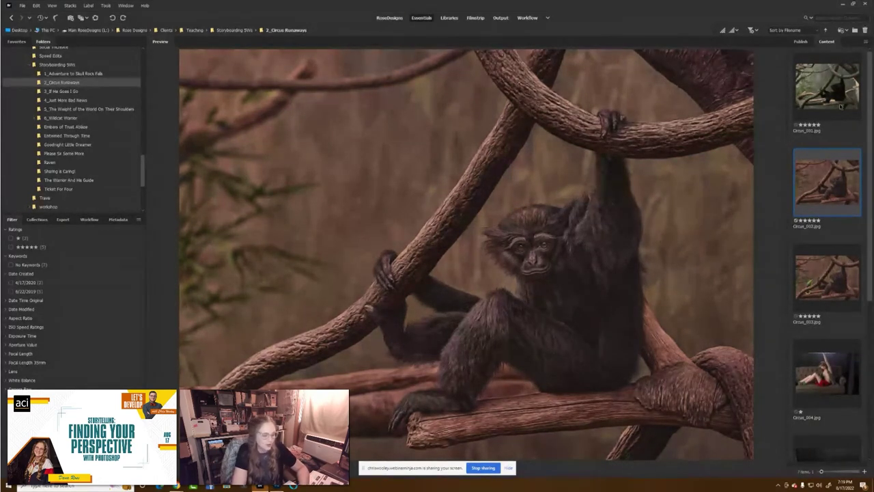
pyautogui.press('Down')
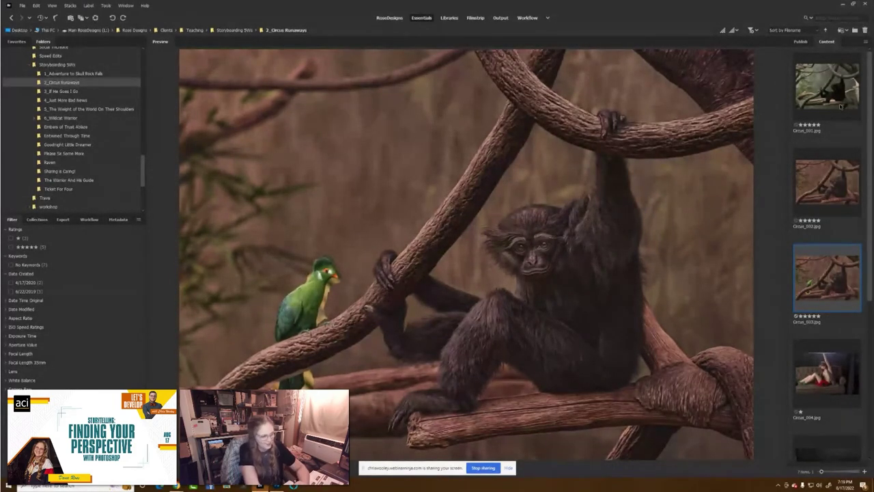
pyautogui.press('Down')
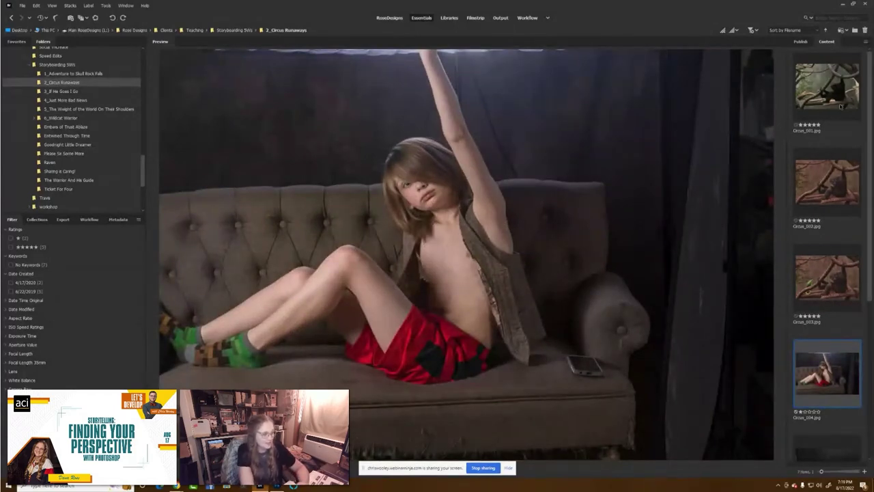
pyautogui.press('Down')
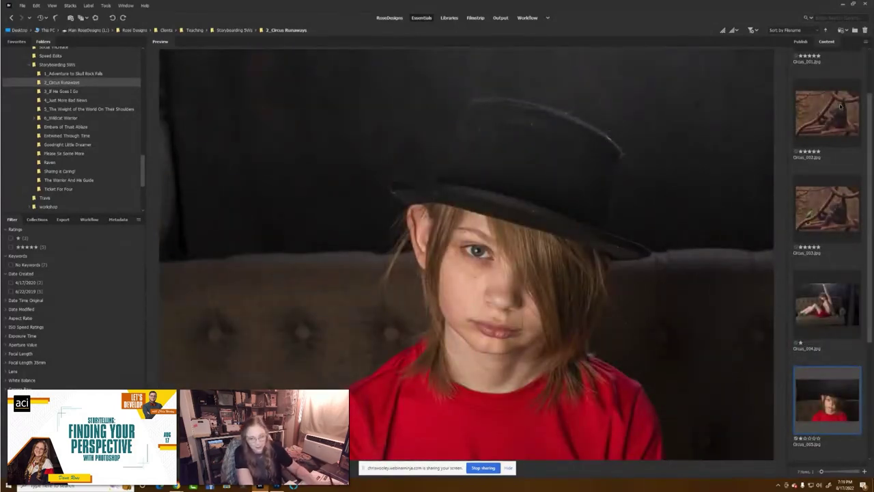
pyautogui.press('Down')
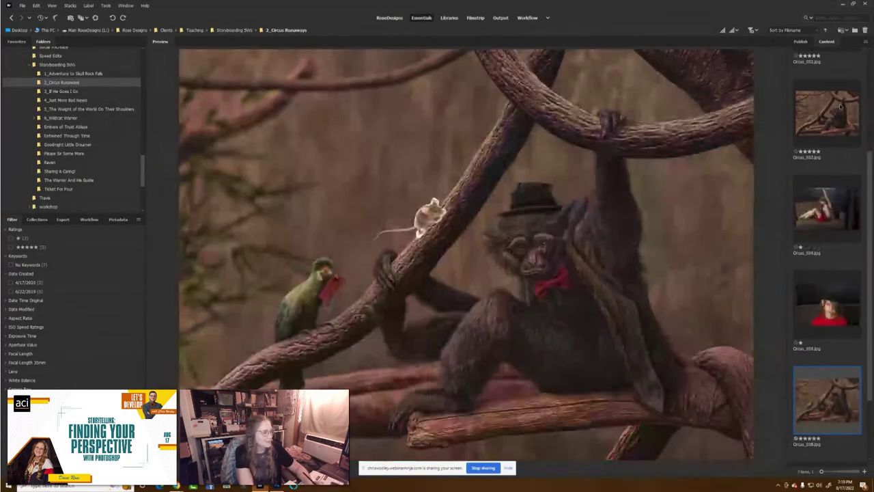
pyautogui.press('Down')
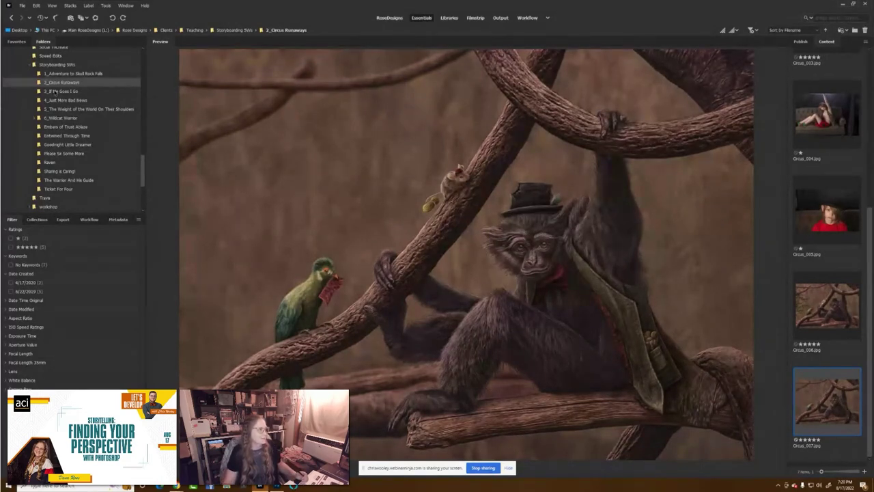
# Open the 3_If He Goes I Go folder and preview its images from Runaways_001.jpg to Runaways_008.jpg.
pyautogui.click(55, 92)
pyautogui.click(827, 104)
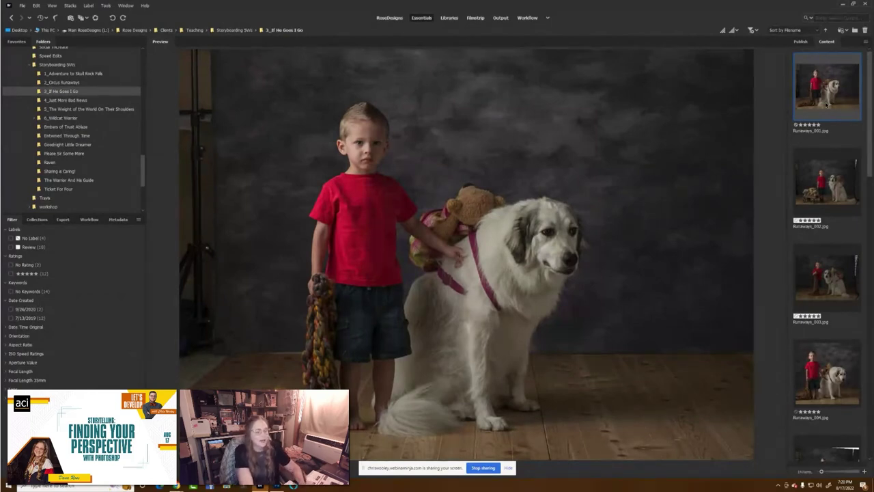
pyautogui.press('Down')
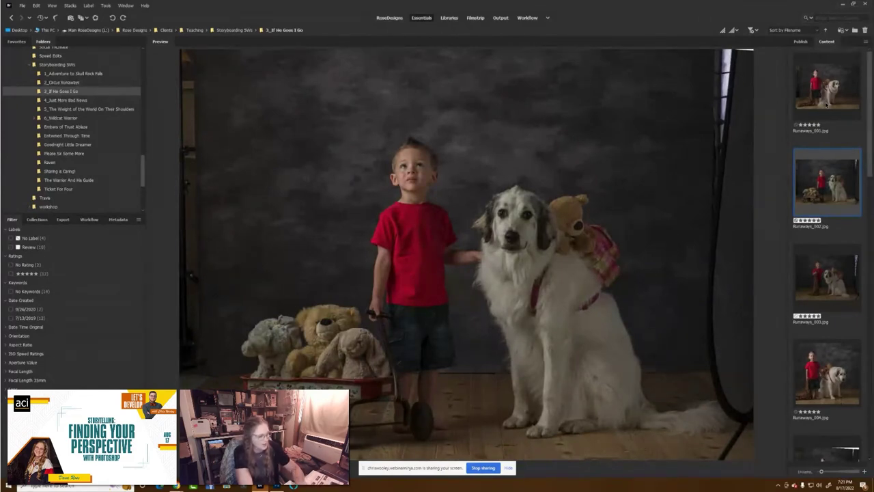
pyautogui.click(827, 104)
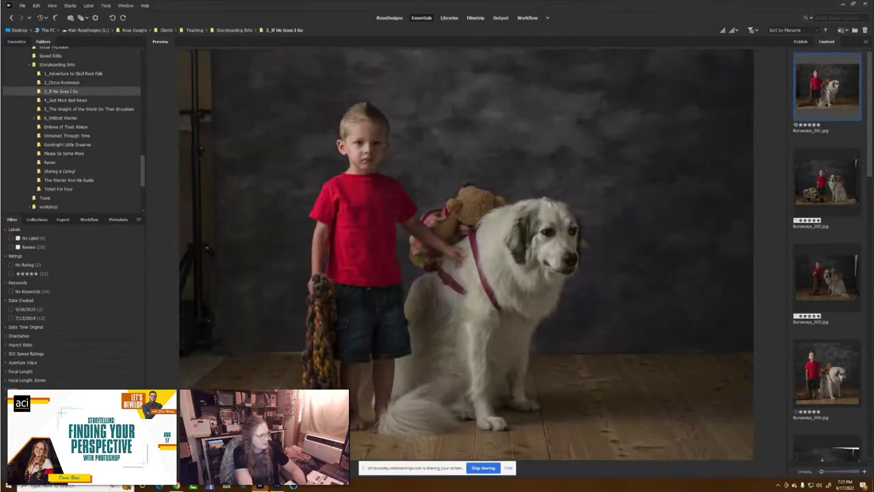
pyautogui.press('Down')
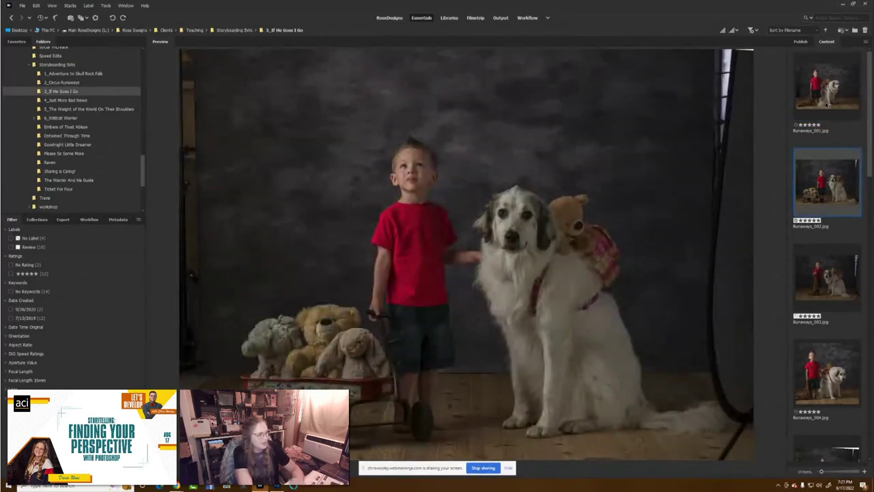
pyautogui.press('Down')
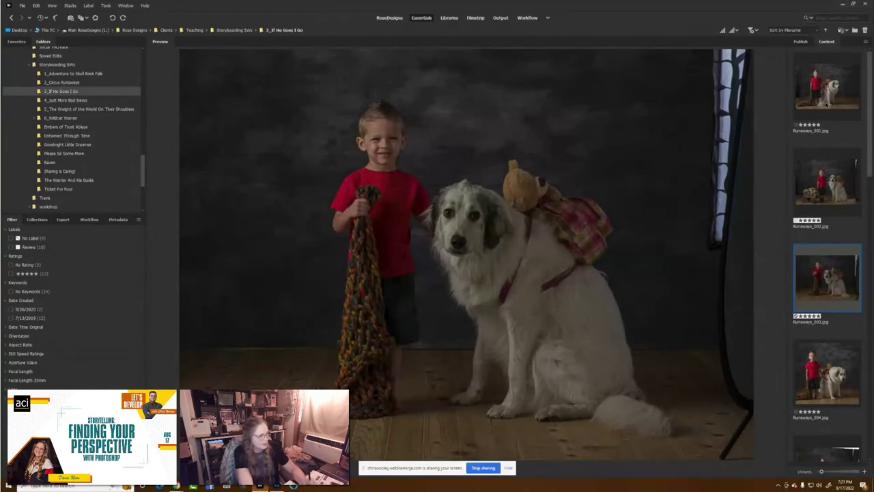
pyautogui.press('Down')
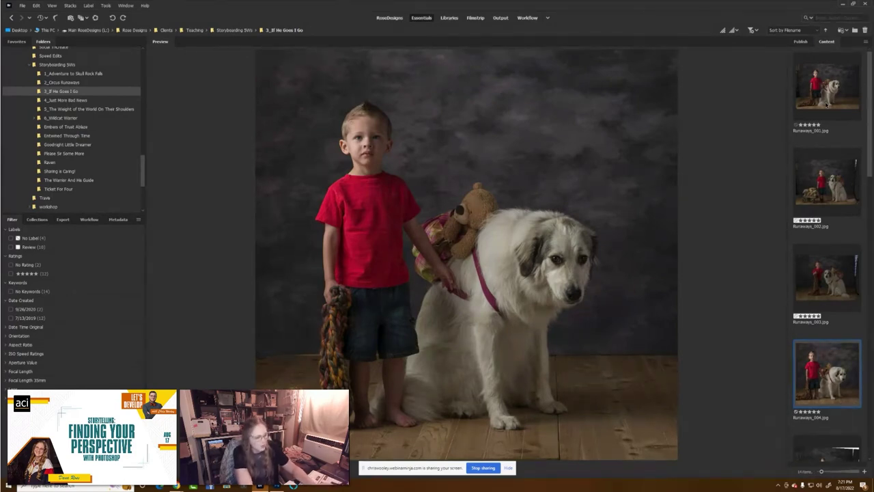
pyautogui.press('Down')
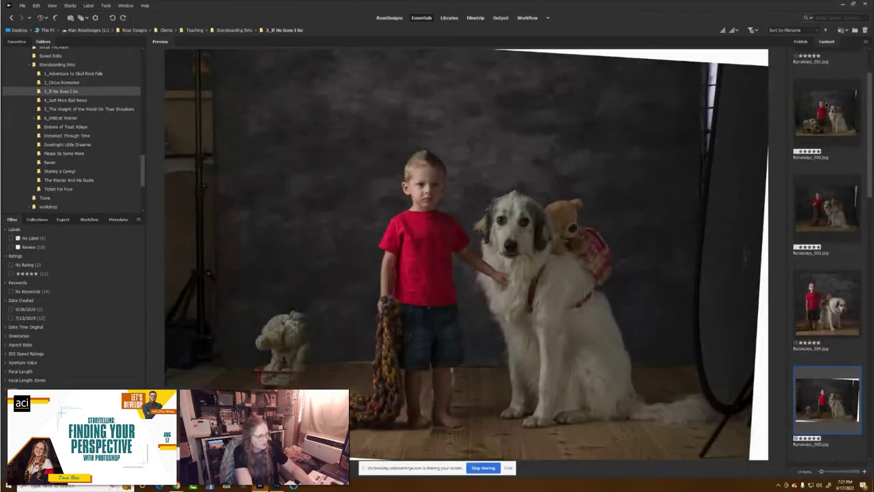
pyautogui.press('Down')
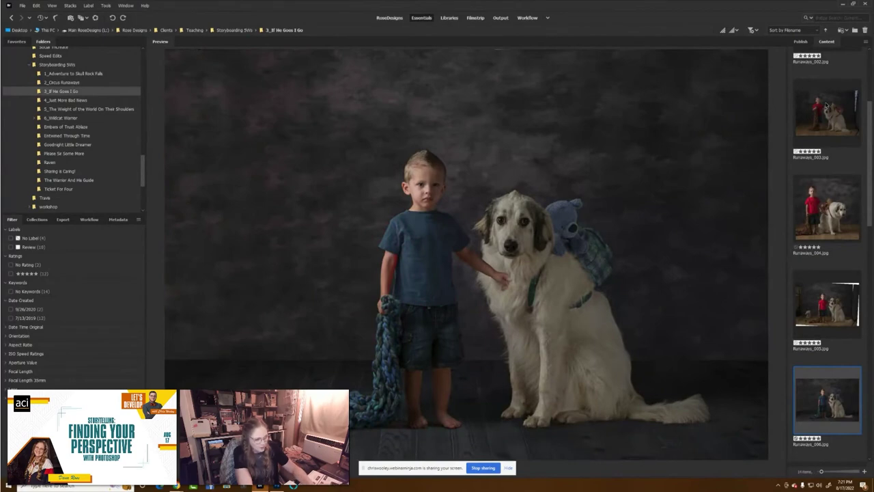
pyautogui.press('Down')
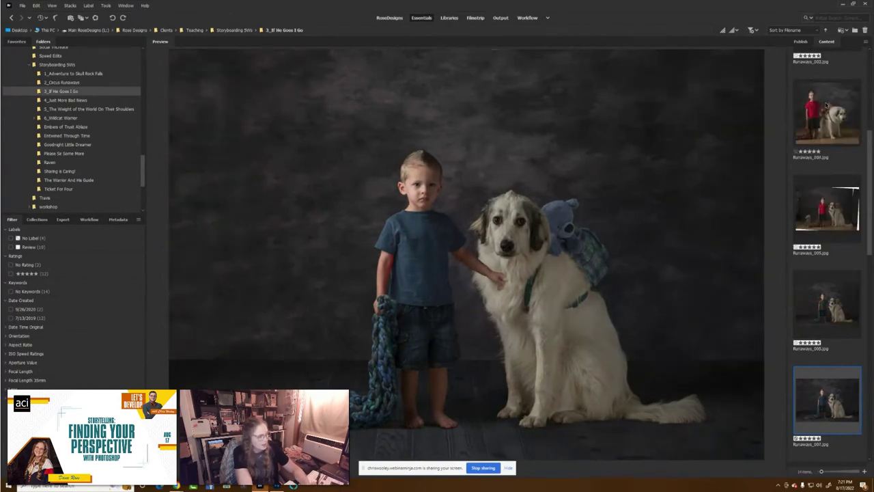
pyautogui.press('Down')
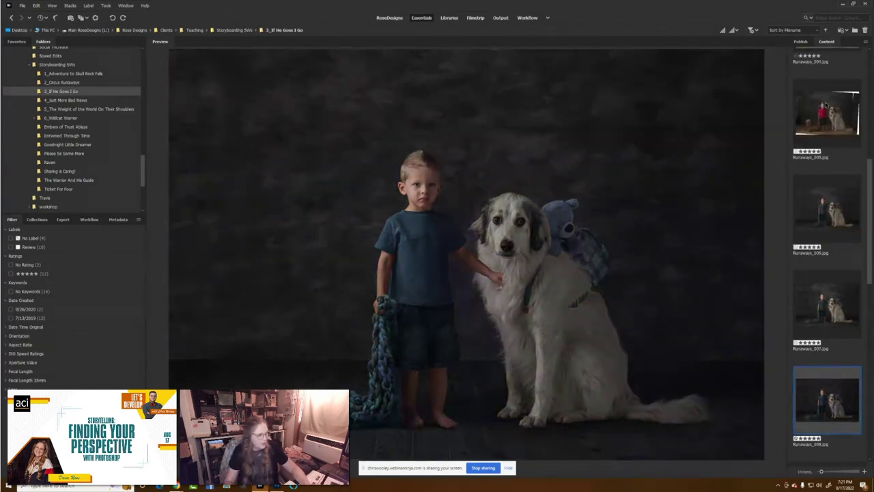
# Preview the rest of the Runaways series, from Runaways_009.jpg through the sketch, cabinet and door photos to Runaways_014.jpg.
pyautogui.scroll(-1, 828, 105)
pyautogui.scroll(-1, 838, 201)
pyautogui.click(840, 318)
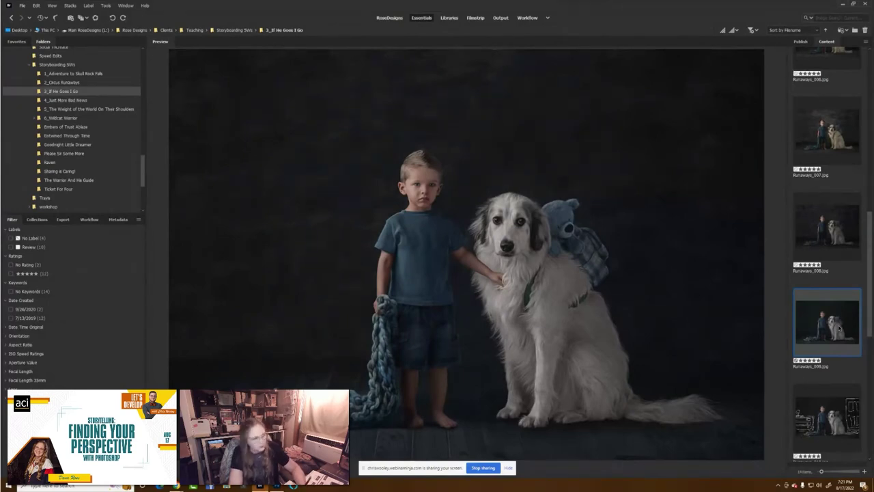
pyautogui.press('Down')
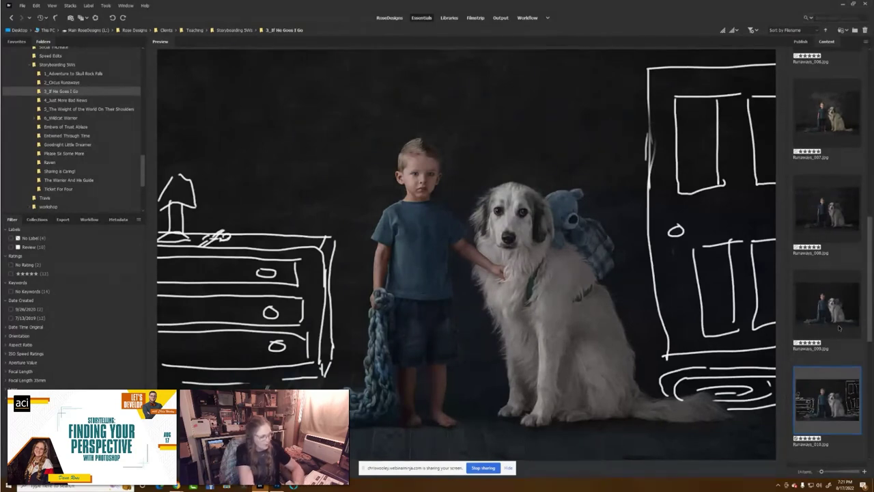
pyautogui.press('Down')
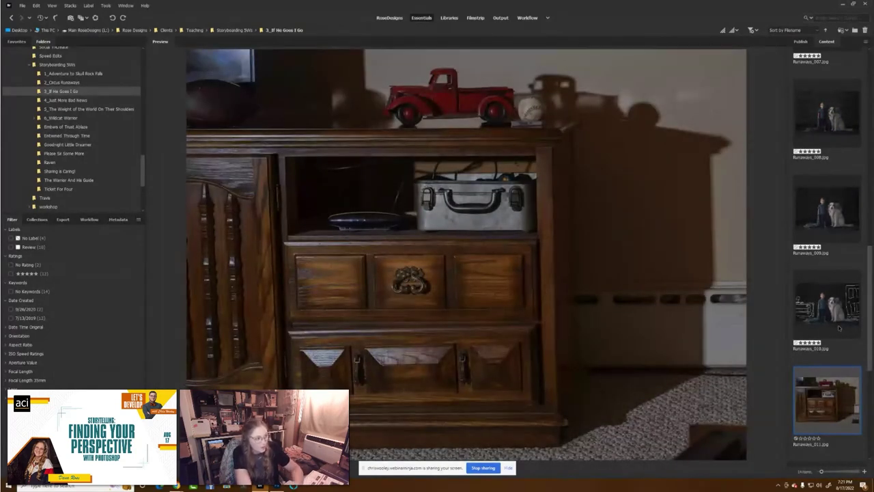
pyautogui.press('Down')
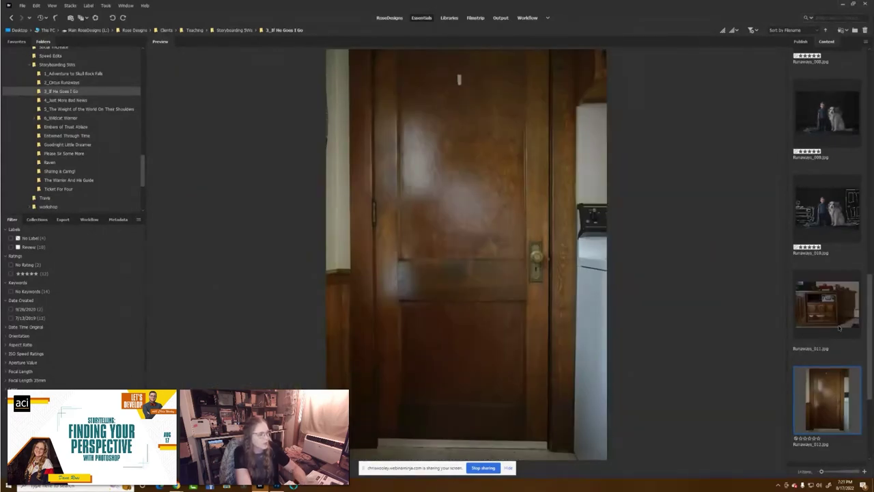
pyautogui.press('Down')
pyautogui.press('Up')
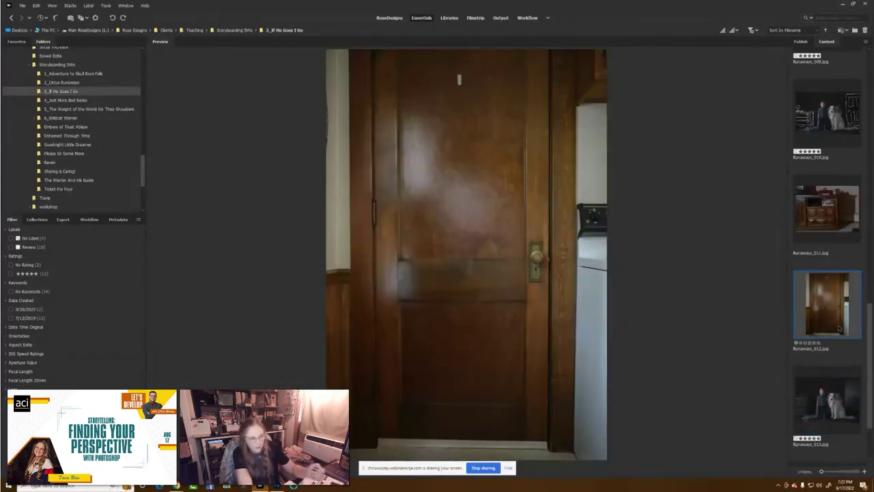
pyautogui.press('Down')
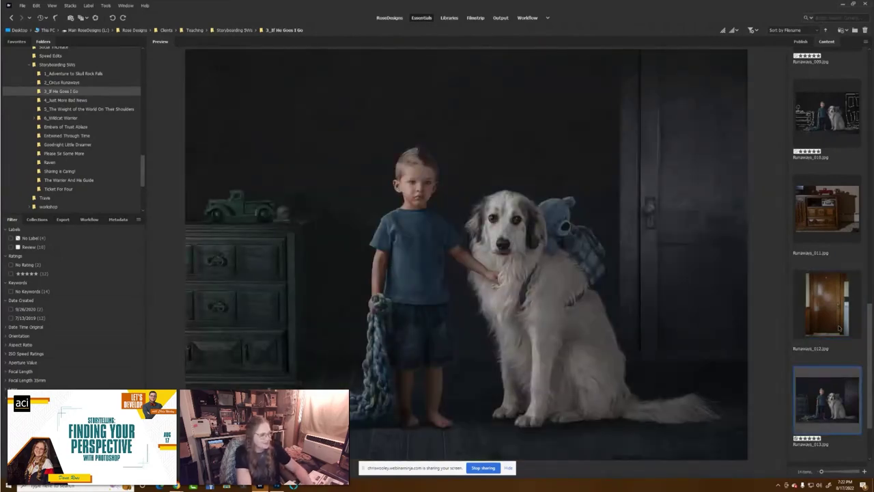
pyautogui.scroll(-1, 838, 334)
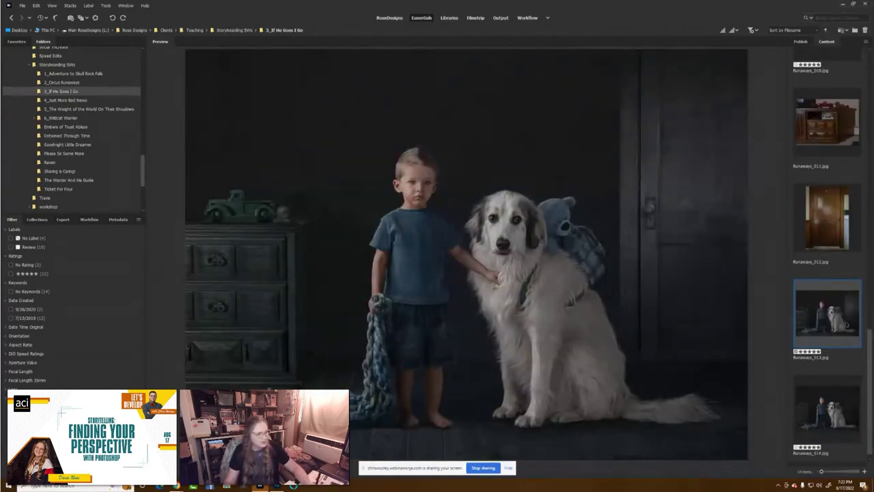
pyautogui.press('Down')
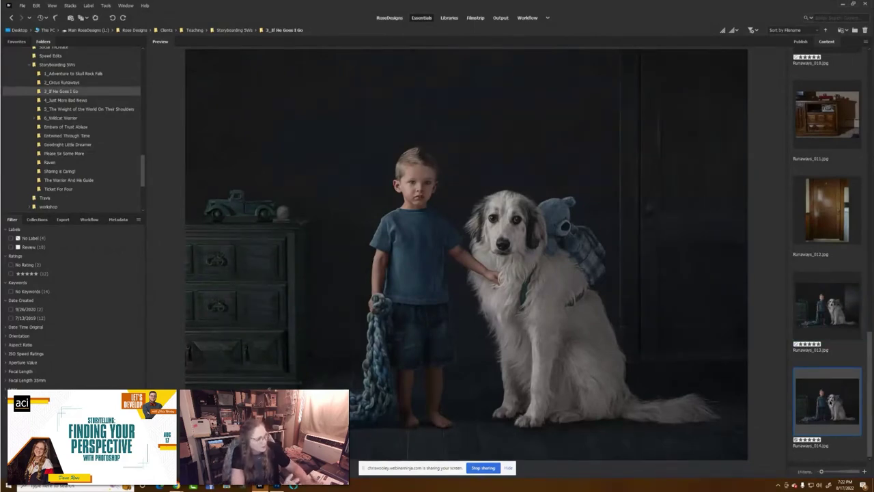
# Look back at an earlier Runaways version without the cabinet, and return to the finished Runaways_014.jpg.
pyautogui.scroll(3, 844, 387)
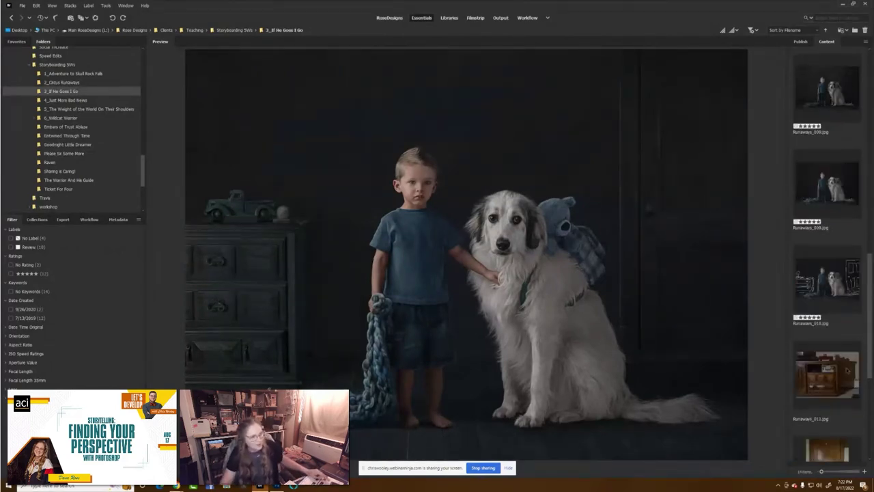
pyautogui.scroll(-3, 827, 253)
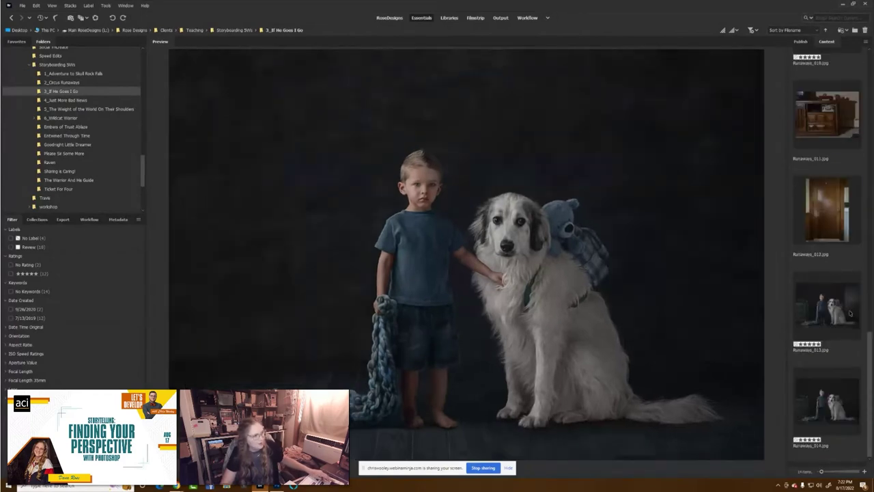
pyautogui.click(827, 401)
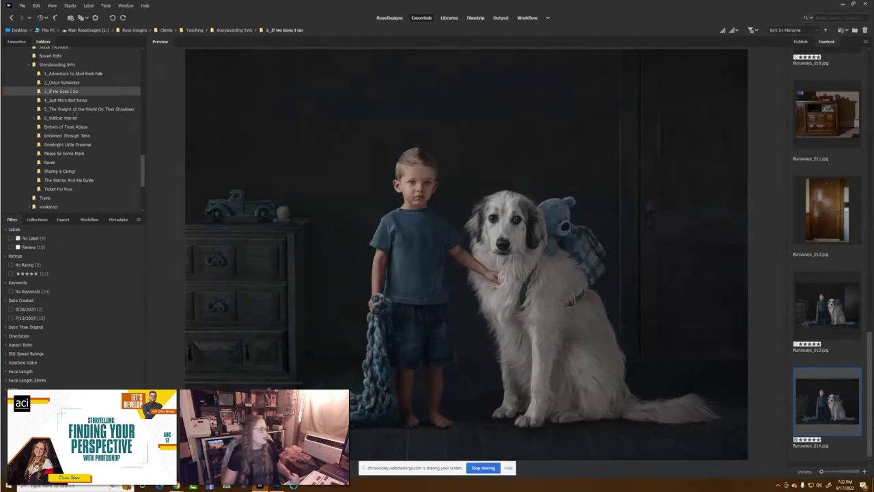
# Open the 4_Just More Bad News folder and preview its images in order from Badnews_001.jpg to Badnews_005.jpg.
pyautogui.click(79, 100)
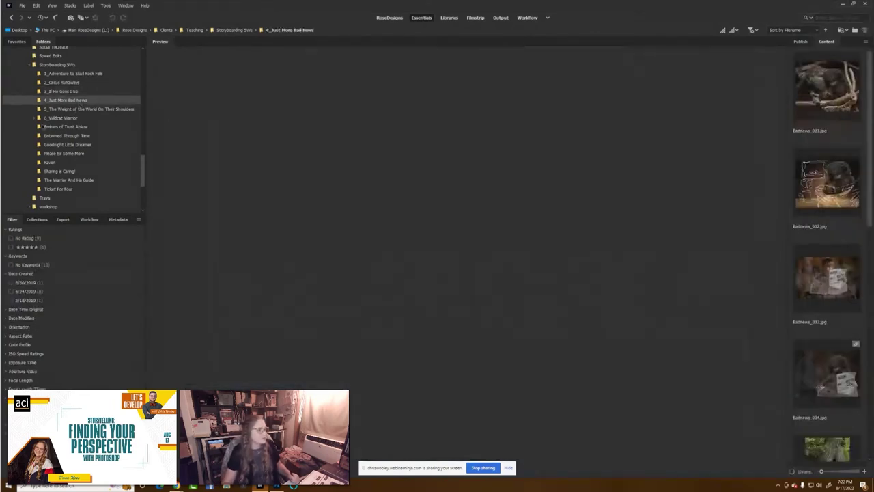
pyautogui.click(826, 86)
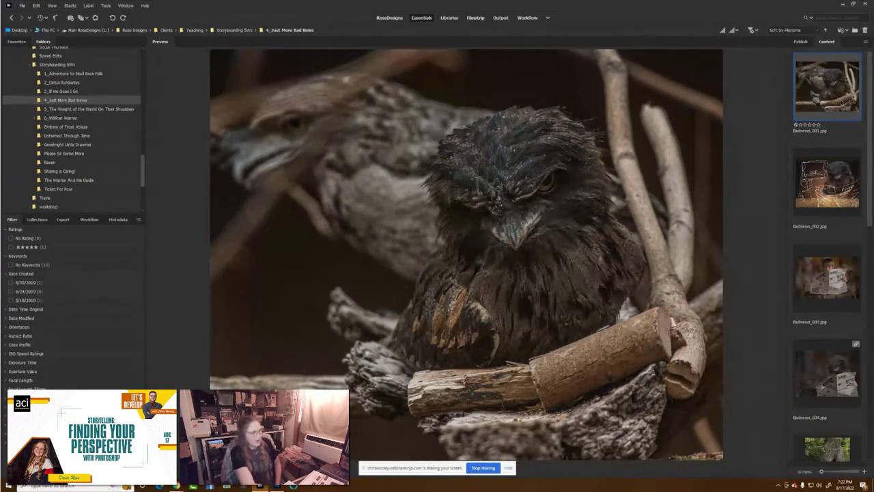
pyautogui.click(827, 183)
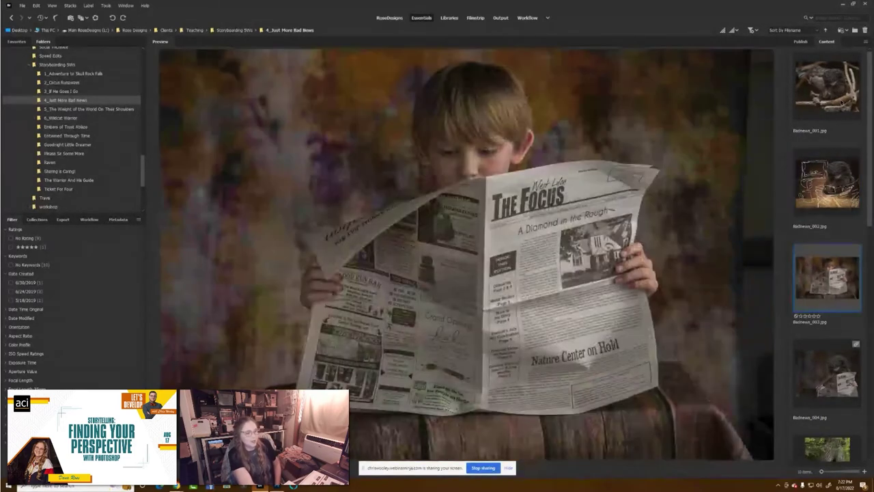
pyautogui.click(827, 278)
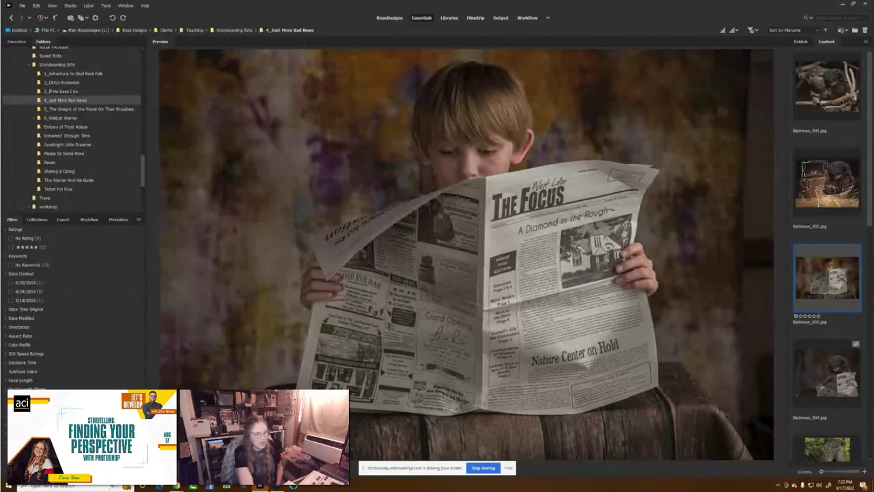
pyautogui.click(827, 373)
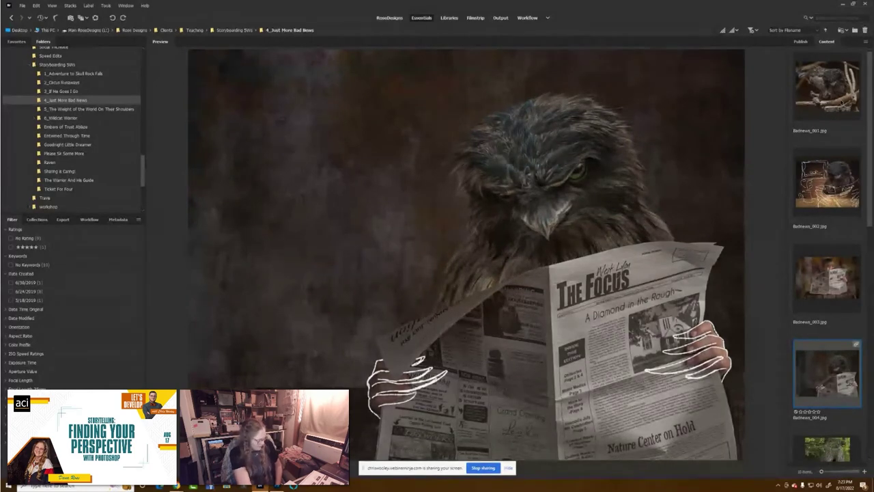
pyautogui.click(826, 448)
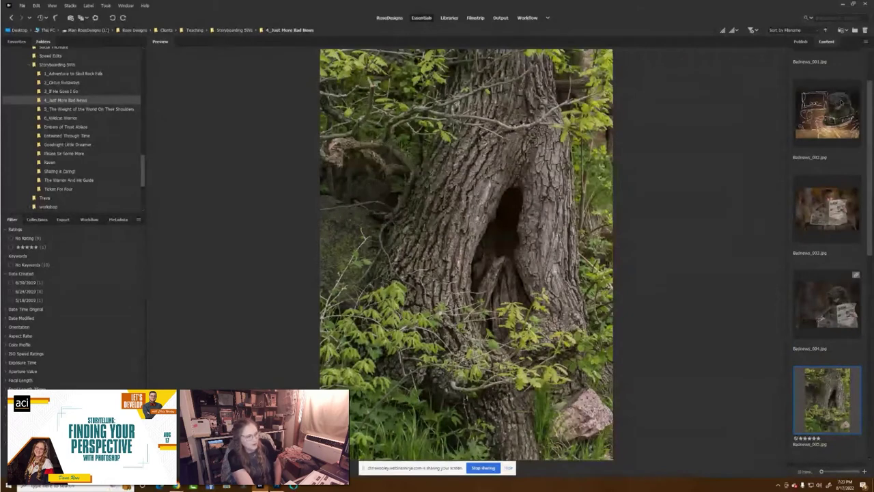
# Preview the remaining Badnews images through Badnews_008.jpg and Badnews_009.jpg to the last, finished version.
pyautogui.click(826, 456)
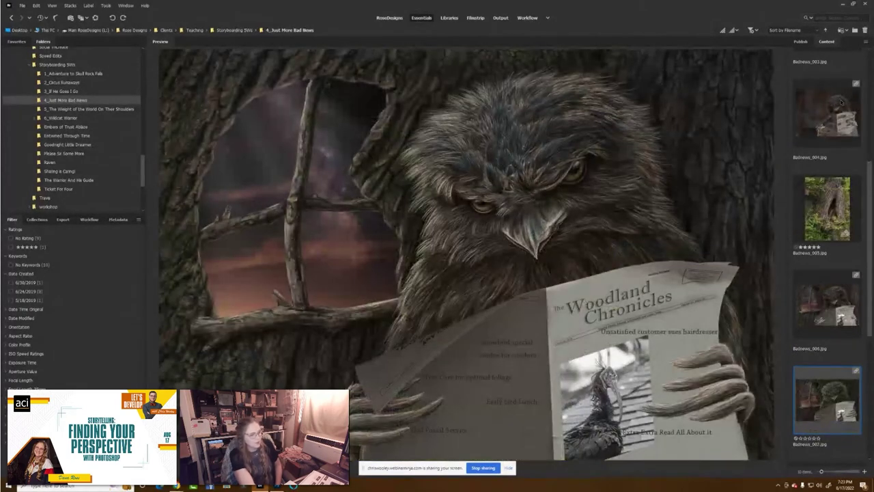
pyautogui.click(827, 400)
pyautogui.press('Down')
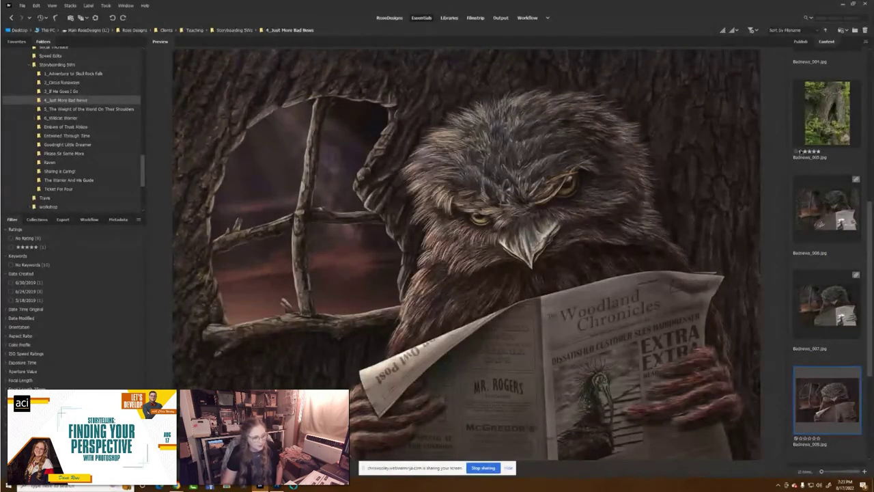
pyautogui.scroll(-2, 827, 252)
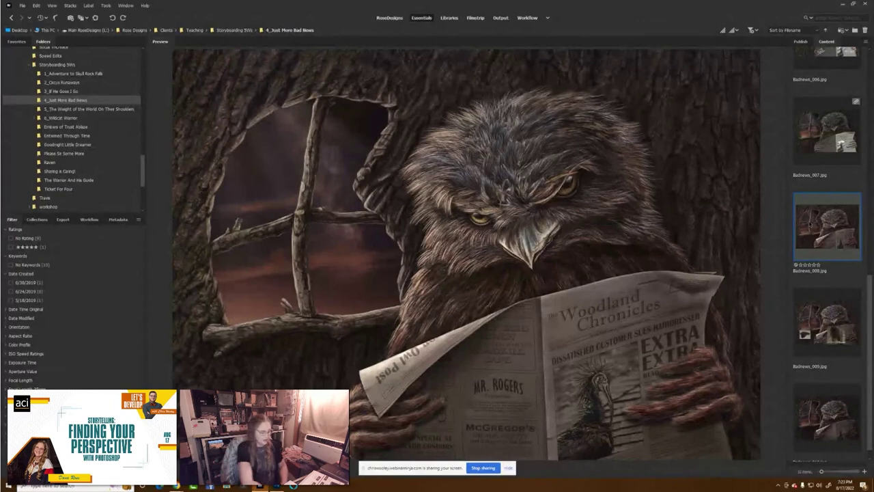
pyautogui.click(827, 321)
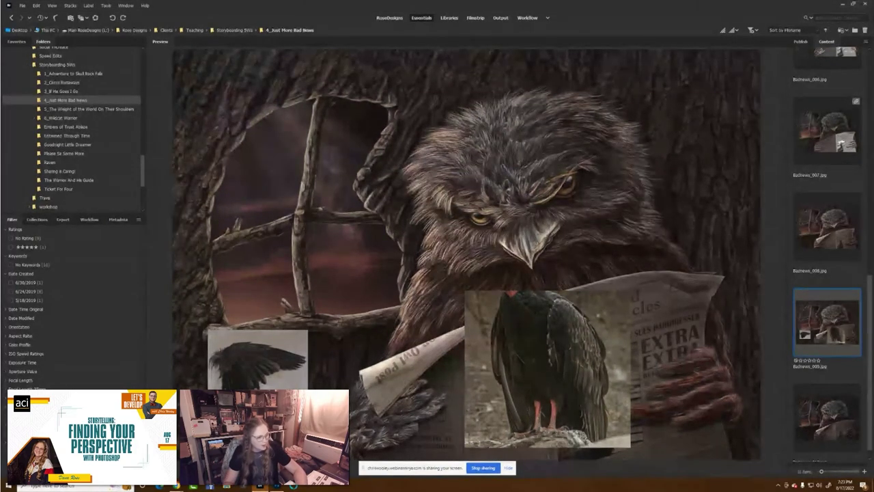
pyautogui.click(826, 417)
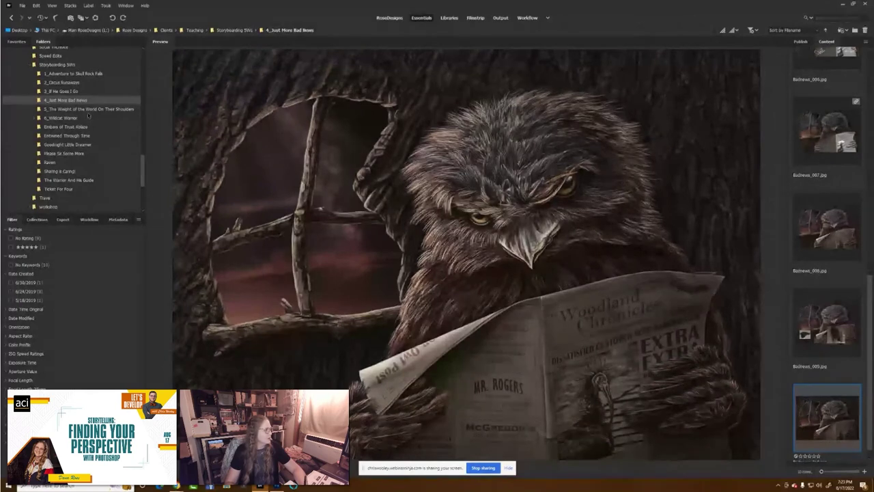
# Open the 6_Wildcat Warrior folder and preview the bobcat photo, the armor sketch and the color-blocked CatWarrior_4.jpg.
pyautogui.click(75, 118)
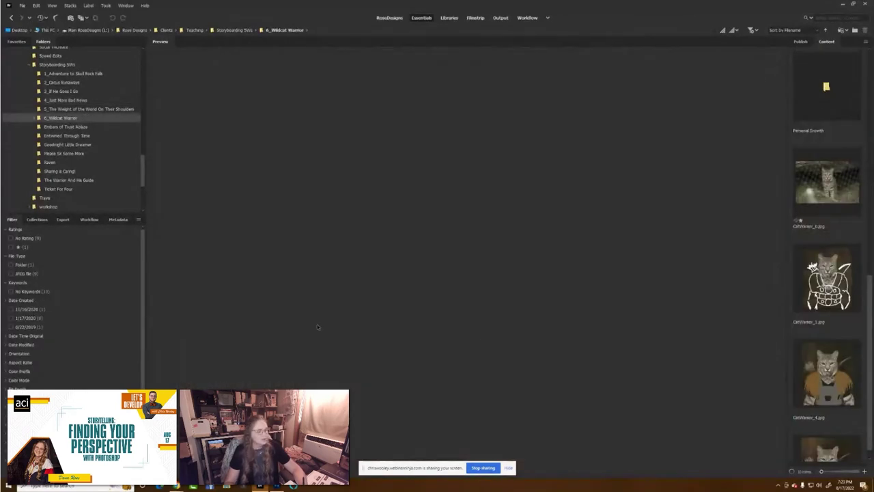
pyautogui.click(842, 178)
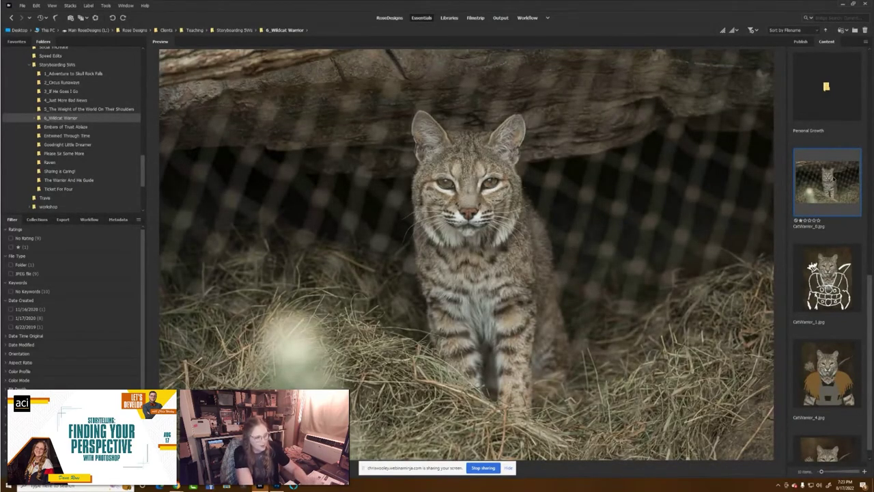
pyautogui.click(826, 278)
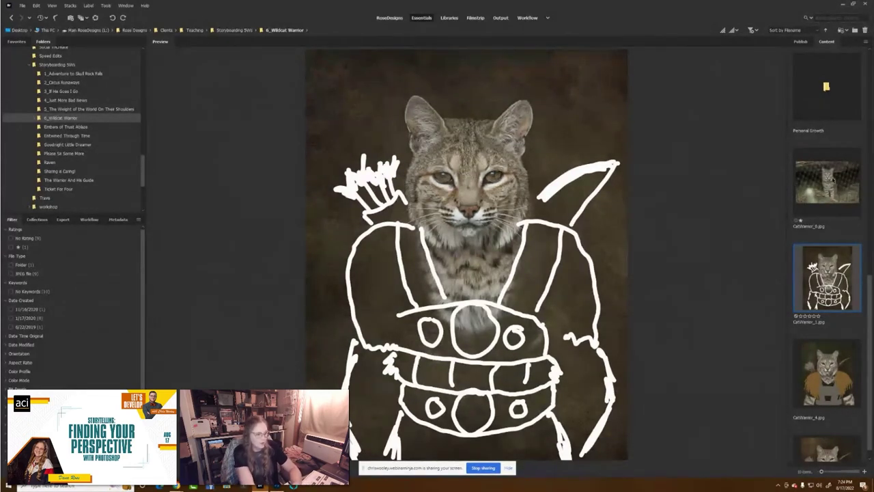
pyautogui.click(826, 373)
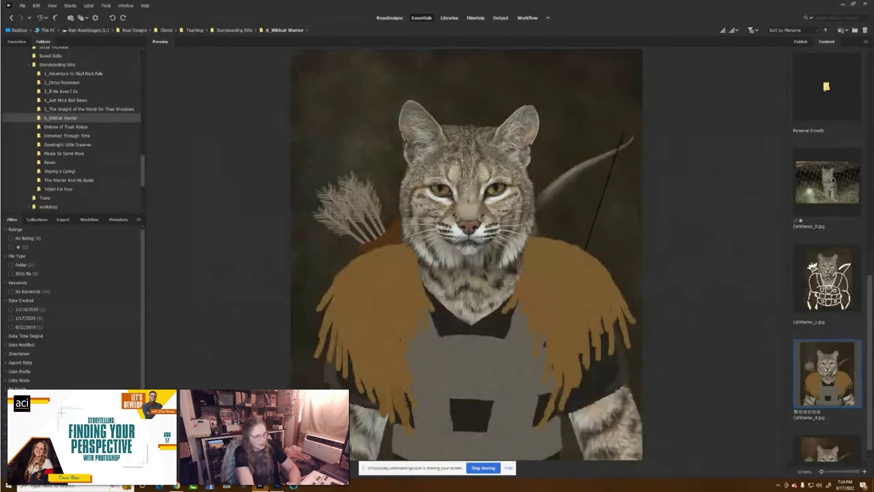
# Preview the remaining CatWarrior progress images one after another, up to CatWarrior_29.jpg.
pyautogui.press('Right')
pyautogui.press('Right')
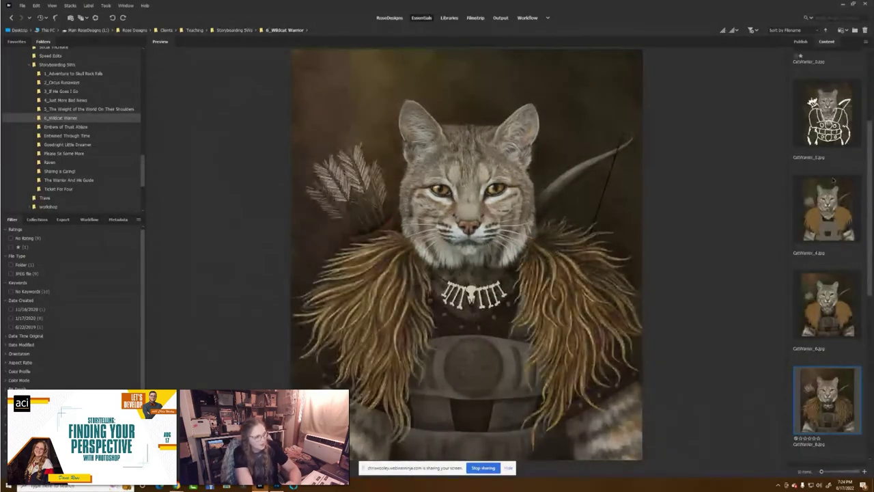
pyautogui.press('Right')
pyautogui.press('Right')
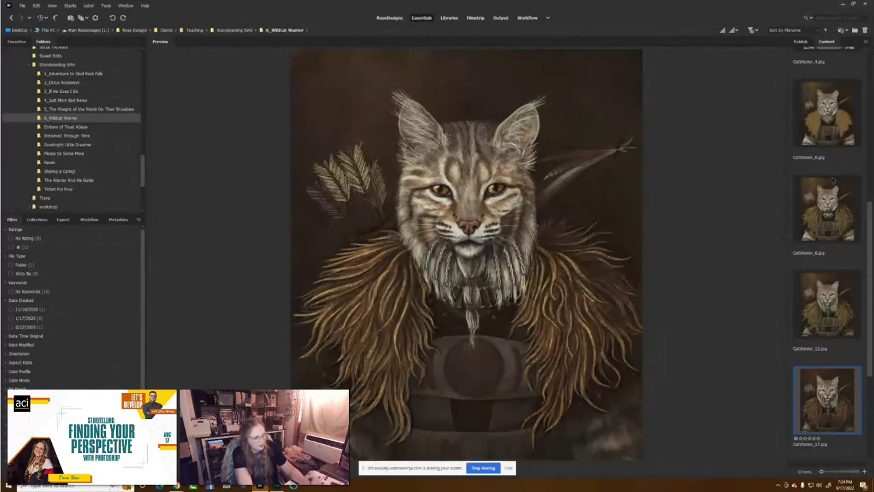
pyautogui.press('Right')
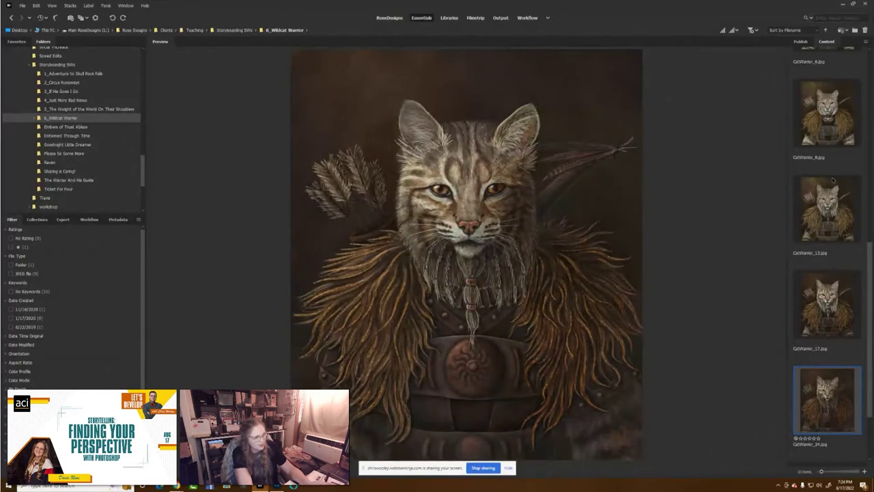
pyautogui.press('Right')
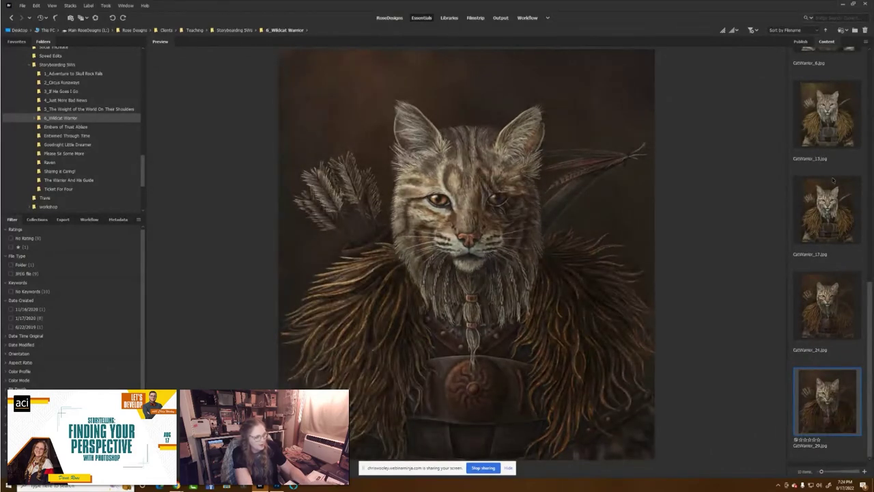
# Review the Wildcat Warrior thumbnails, and open the Personal Growth subfolder to preview its first image, CatWarrior_16.jpg.
pyautogui.scroll(5, 833, 179)
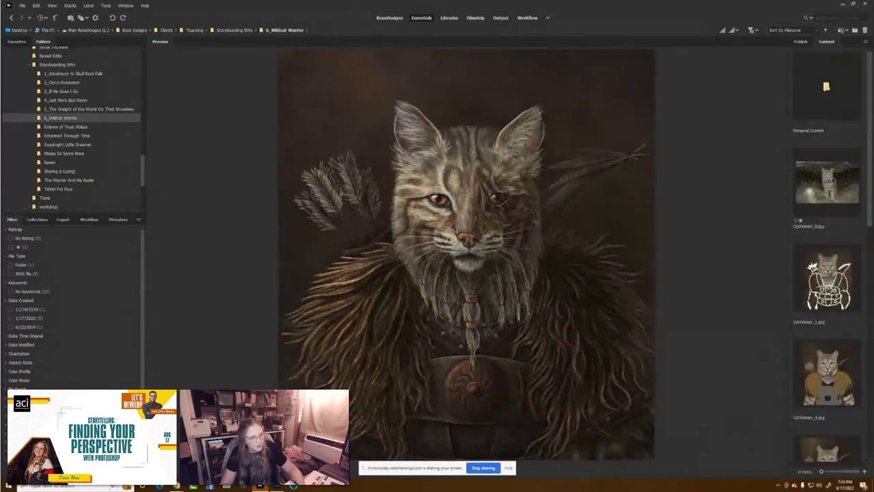
pyautogui.scroll(-5, 826, 239)
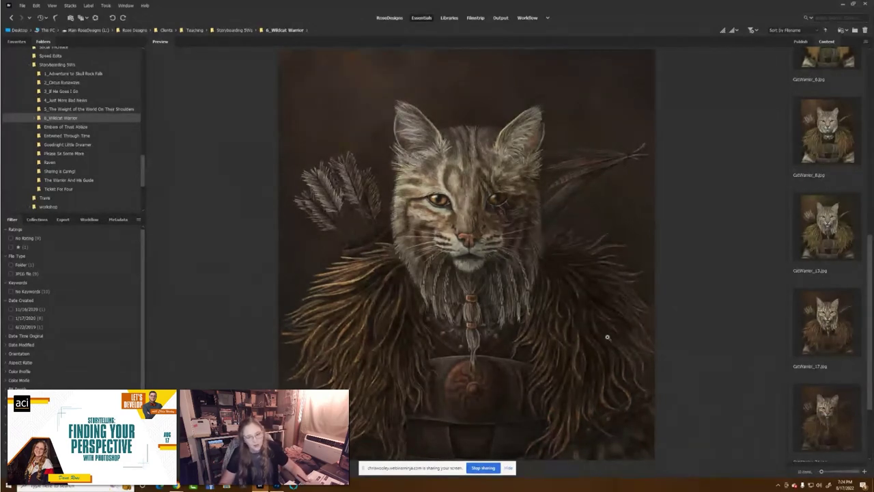
pyautogui.scroll(5, 822, 245)
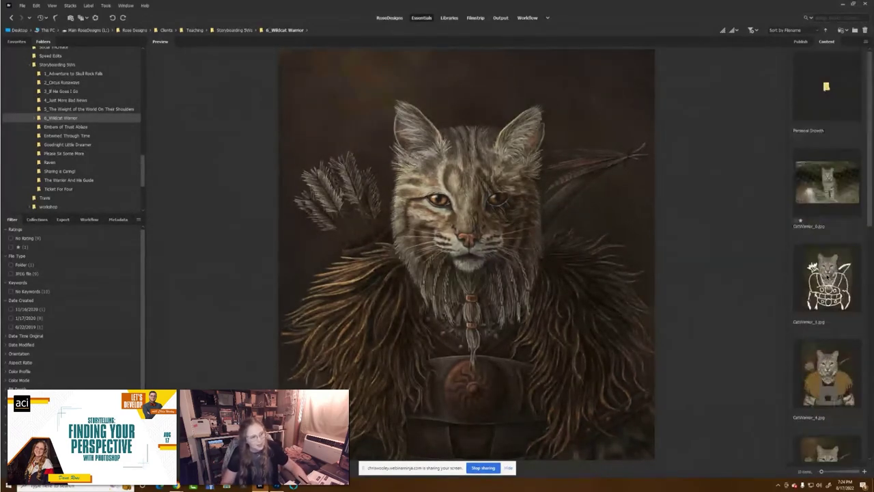
pyautogui.click(846, 108)
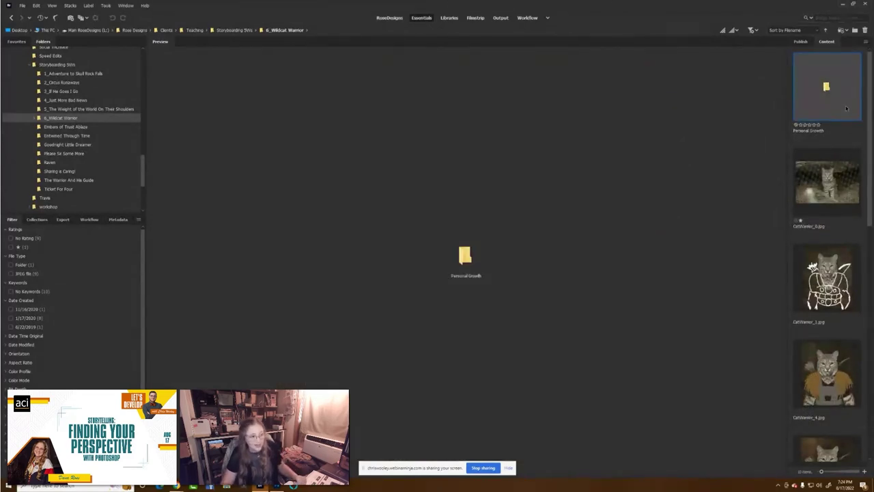
pyautogui.doubleClick(846, 107)
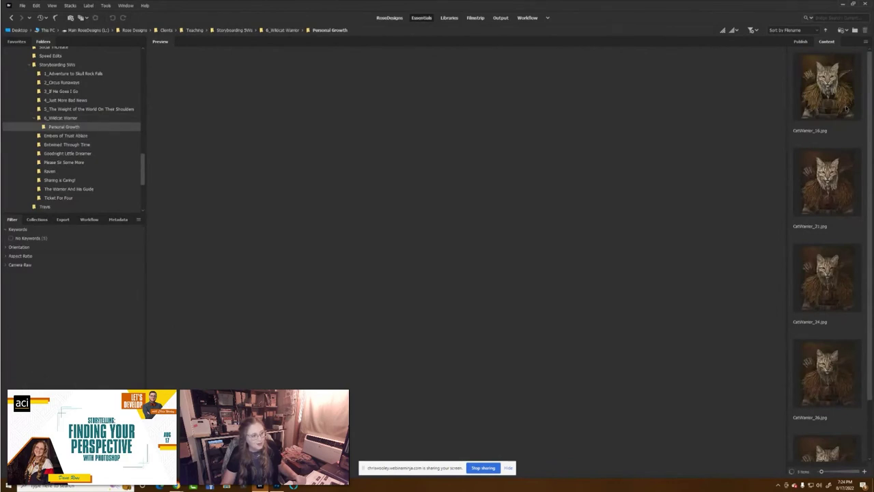
pyautogui.click(845, 108)
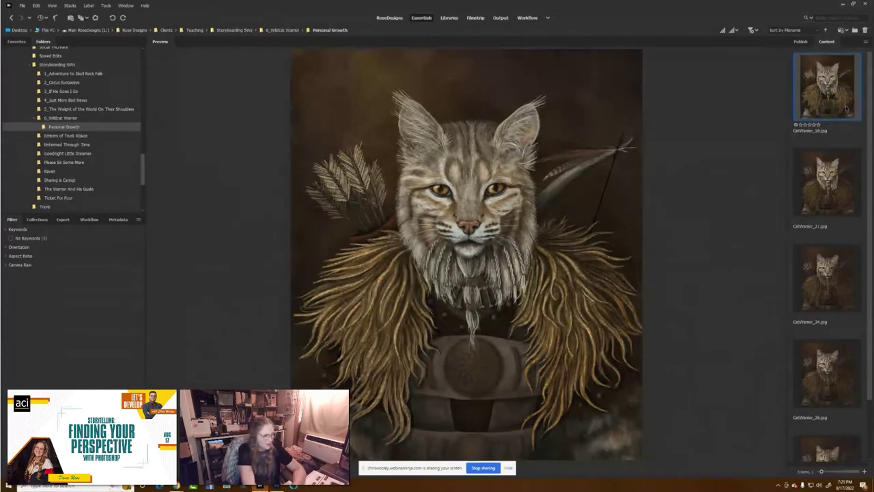
# Preview the rest of the Personal Growth images in order, from CatWarrior_21.jpg to CatWarrior_29.jpg.
pyautogui.press('Down')
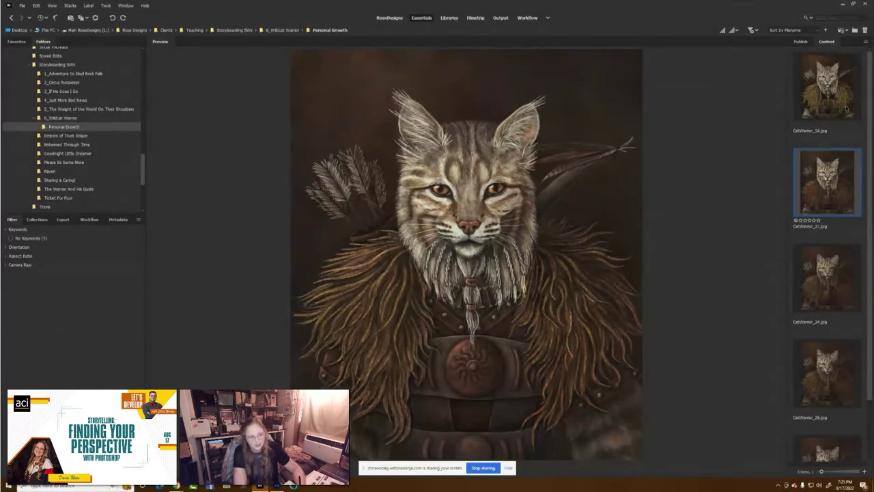
pyautogui.press('Down')
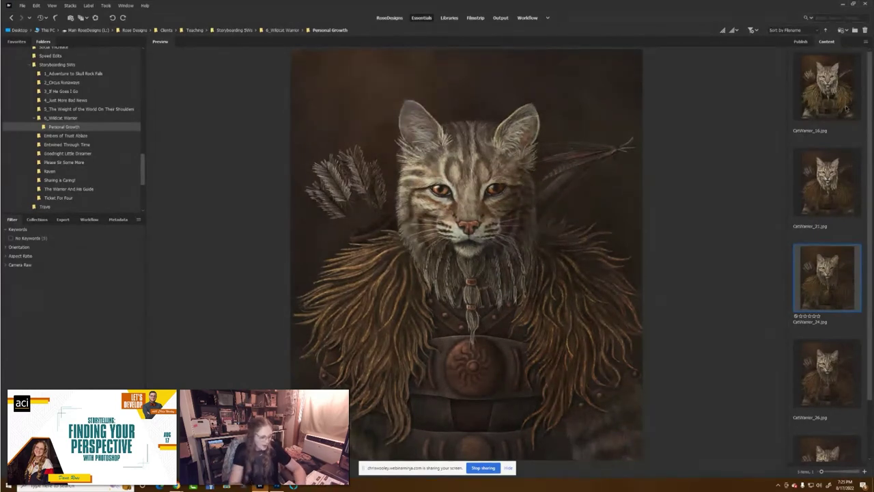
pyautogui.press('Down')
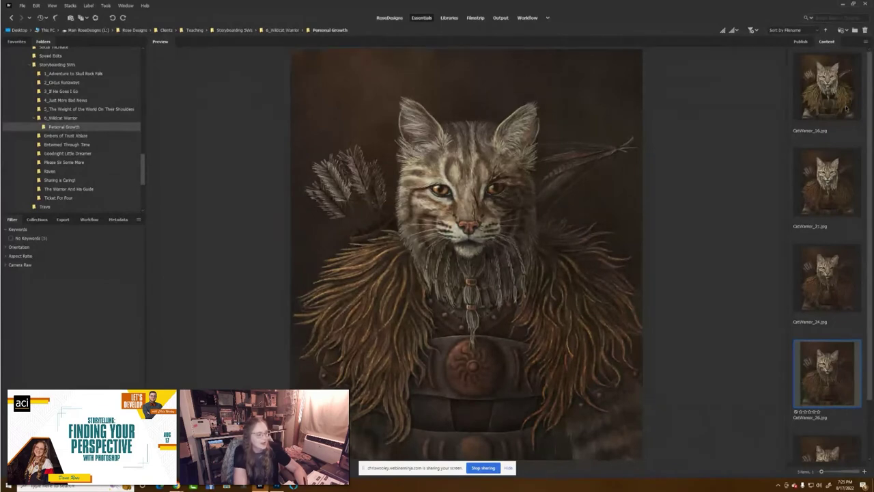
pyautogui.scroll(-1, 846, 108)
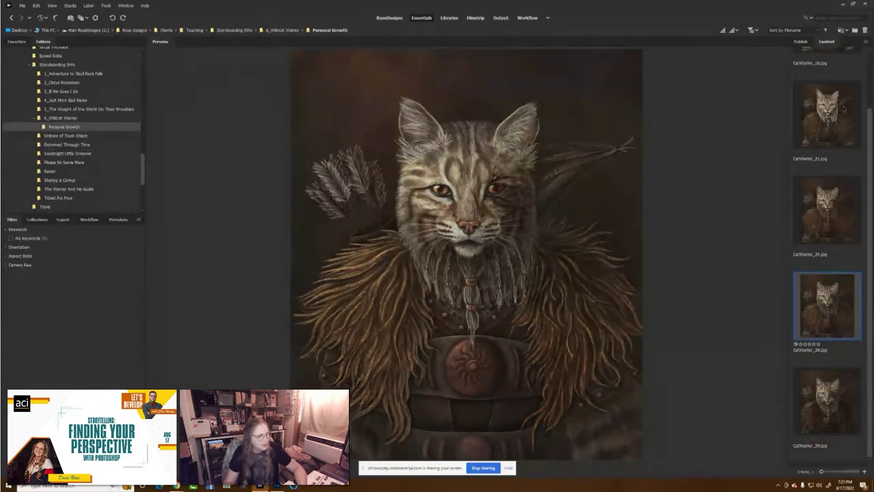
pyautogui.click(830, 406)
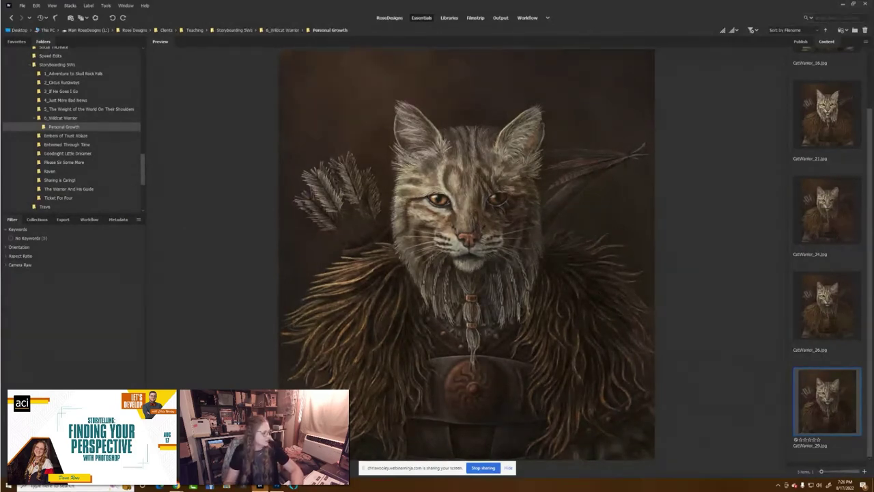
# Switch to Photoshop and make the Raven_1 layer visible to show the original photo over the finished raven artwork.
pyautogui.click(275, 488)
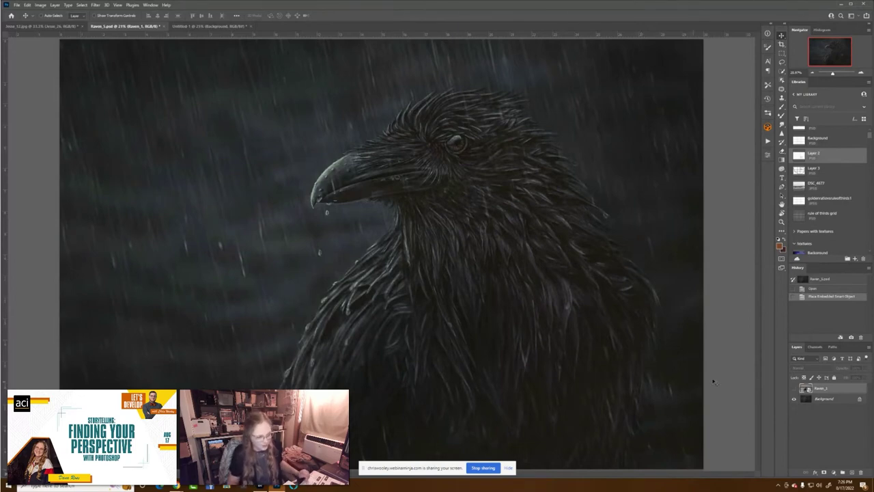
pyautogui.click(793, 388)
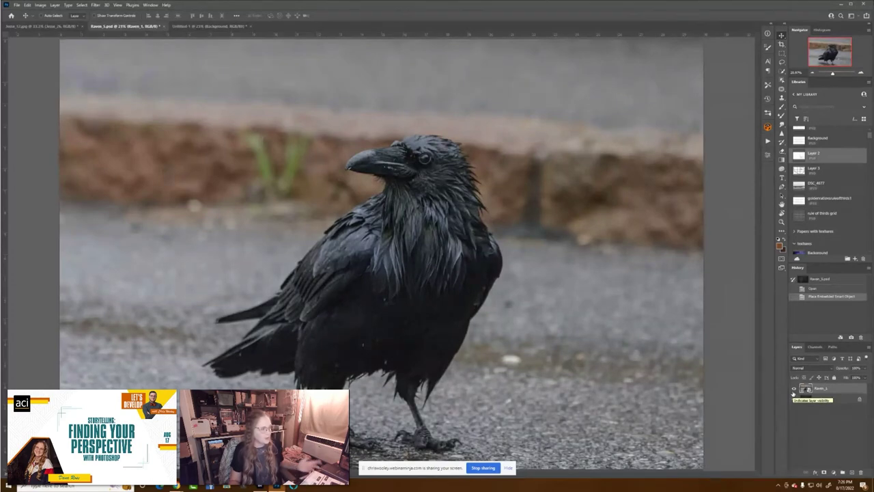
# Hide the Raven_1 layer and add a new empty layer directly above the Background for painting.
pyautogui.click(794, 388)
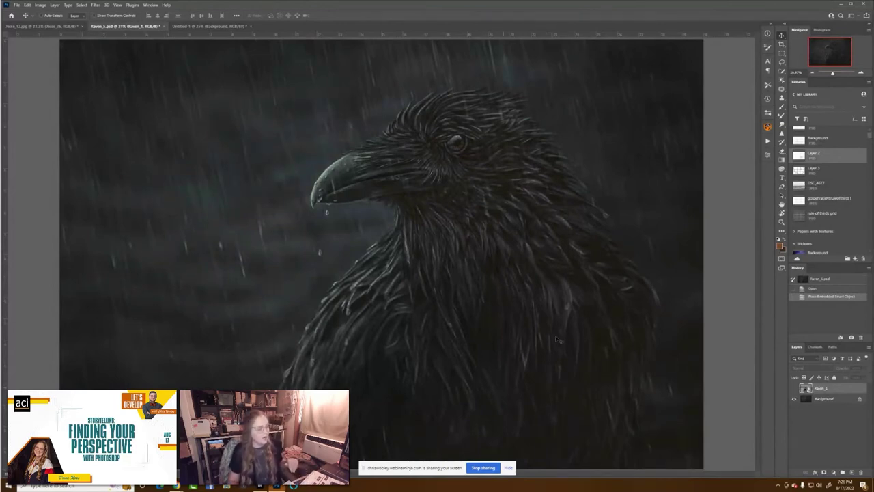
pyautogui.click(833, 400)
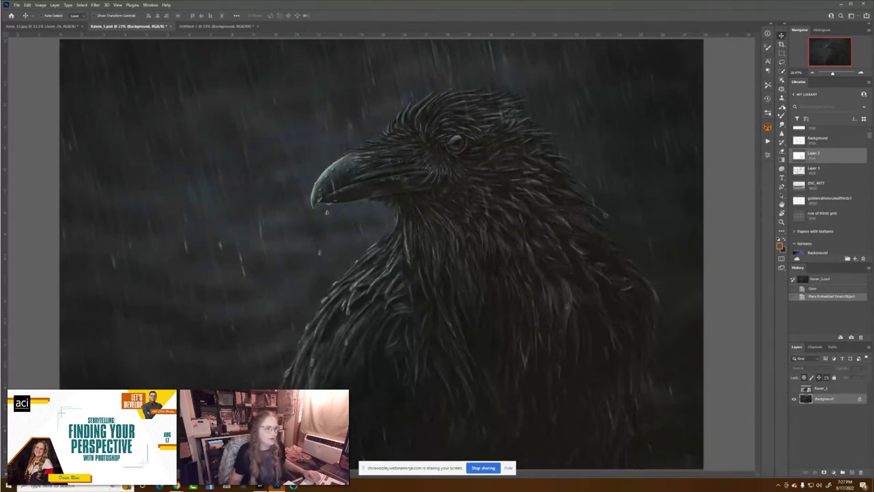
pyautogui.click(781, 106)
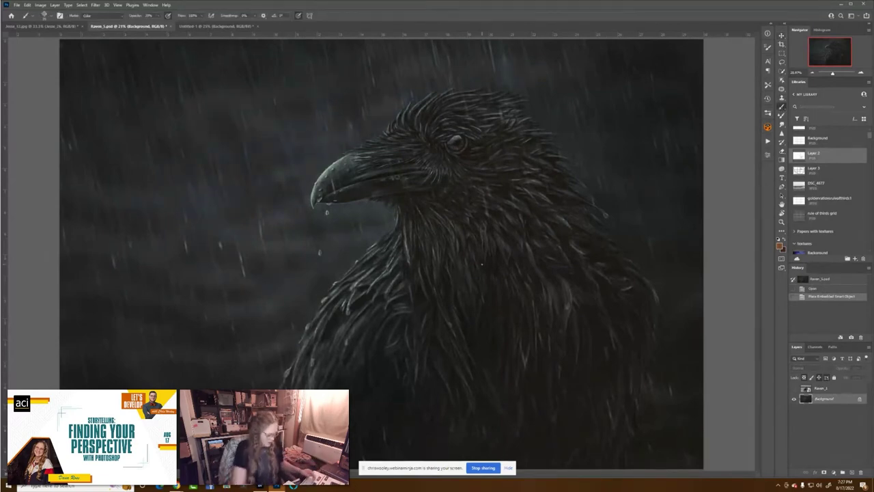
pyautogui.hotkey('ctrl', 'shift', 'n')
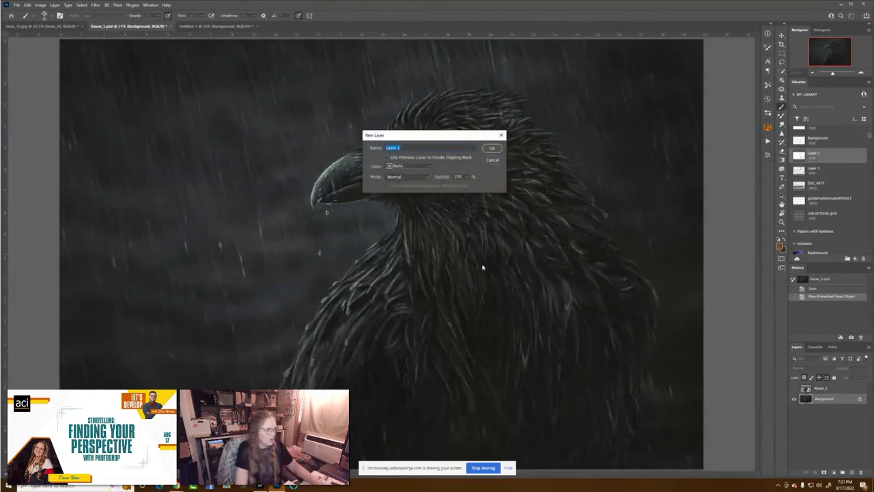
pyautogui.press('Return')
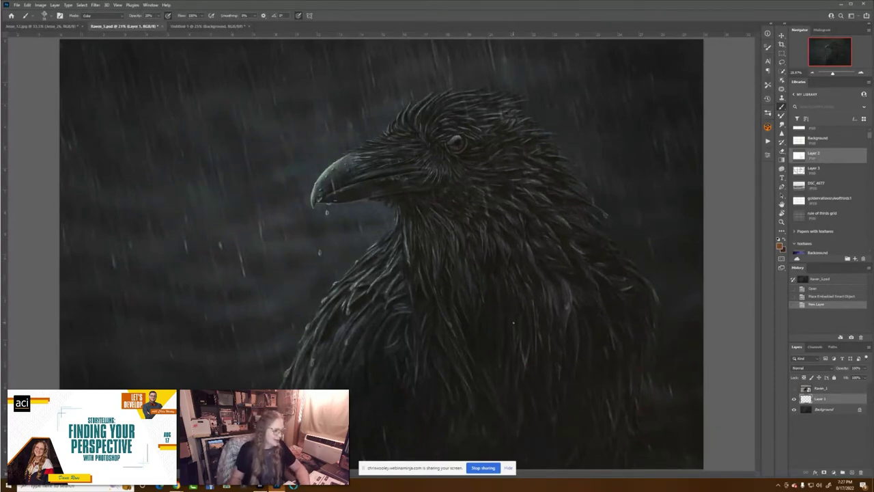
# Choose the Charcoal 41 pixels brush from the Natural Brushes folder of the Legacy Brushes.
pyautogui.rightClick(513, 322)
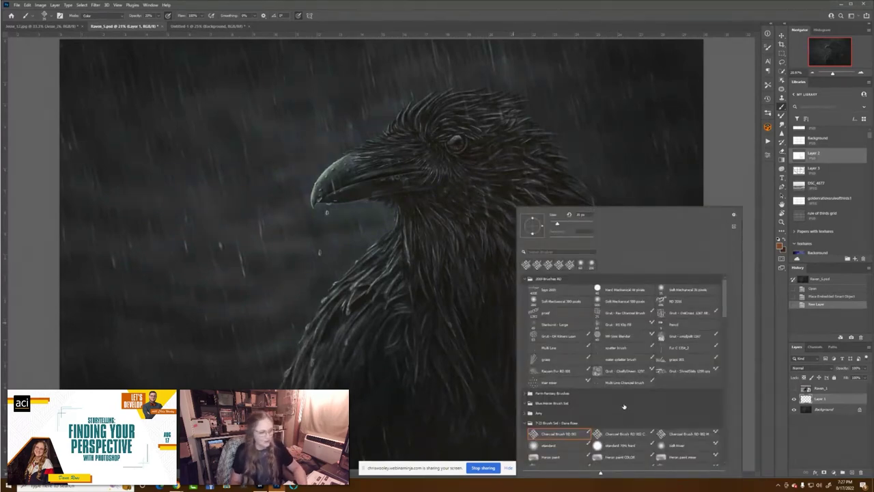
pyautogui.scroll(-3, 623, 407)
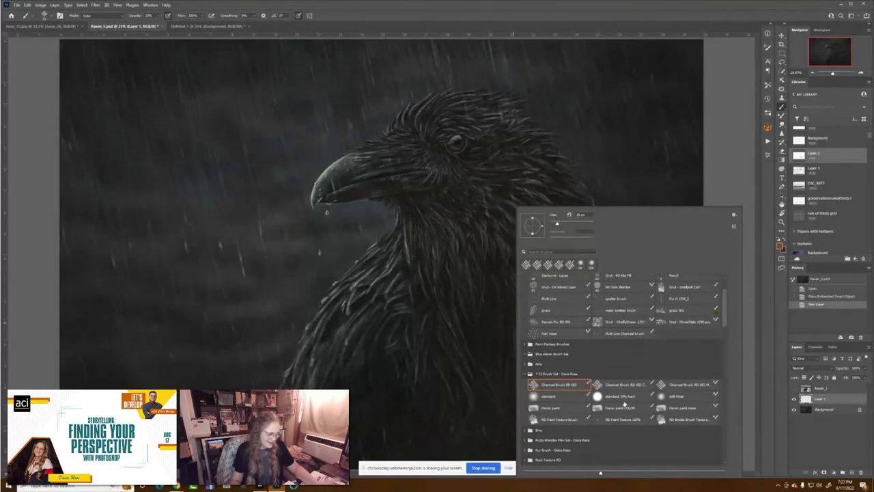
pyautogui.scroll(-3, 623, 403)
pyautogui.scroll(-4, 624, 409)
pyautogui.scroll(-3, 623, 408)
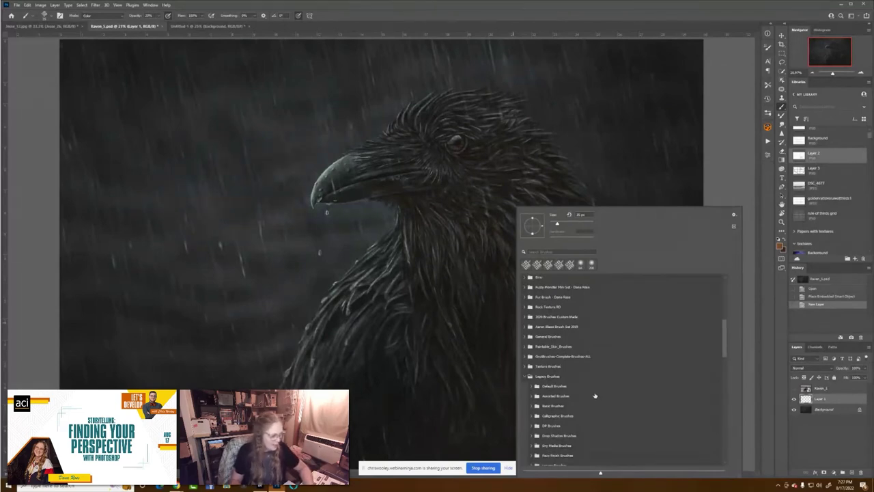
pyautogui.scroll(-2, 568, 386)
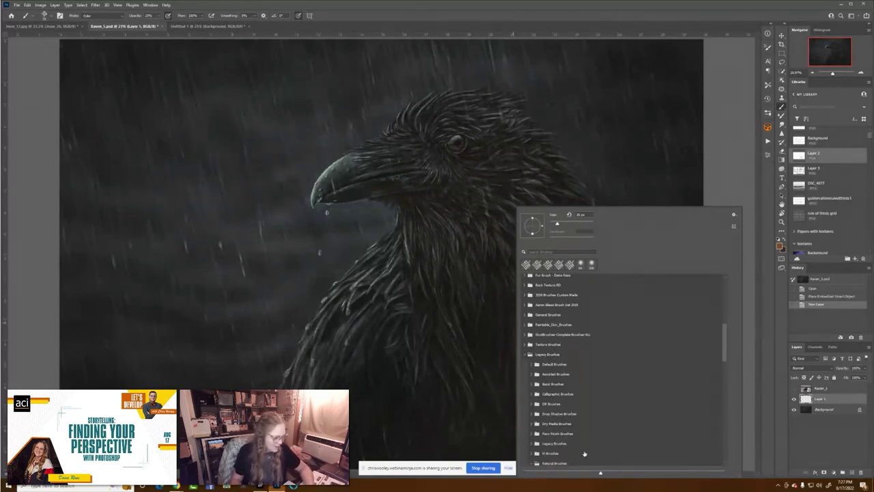
pyautogui.scroll(-2, 584, 453)
pyautogui.scroll(-5, 561, 451)
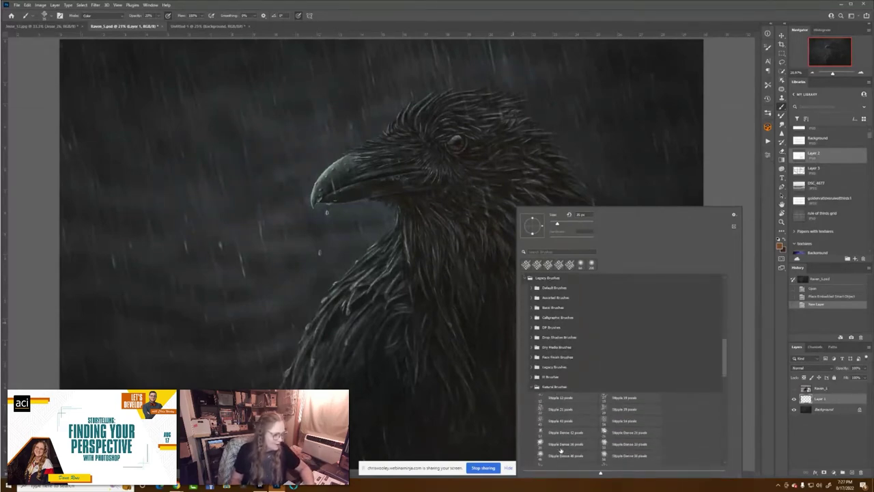
pyautogui.scroll(1, 560, 451)
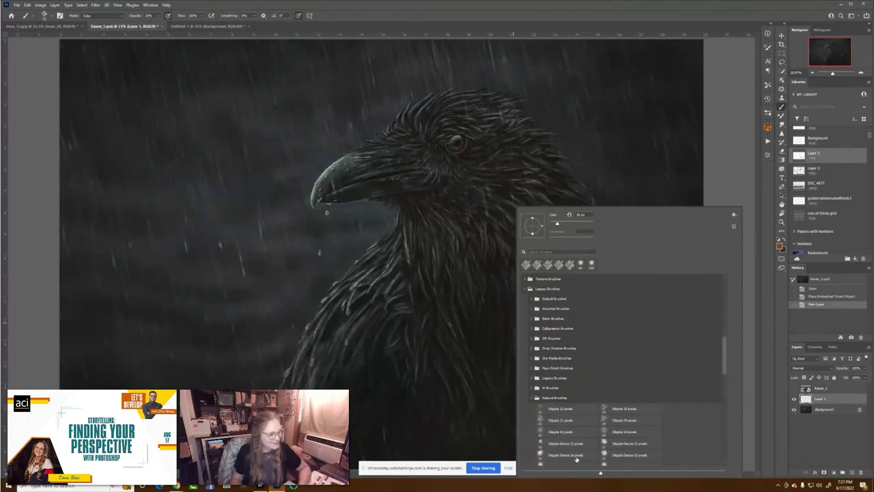
pyautogui.scroll(-3, 587, 439)
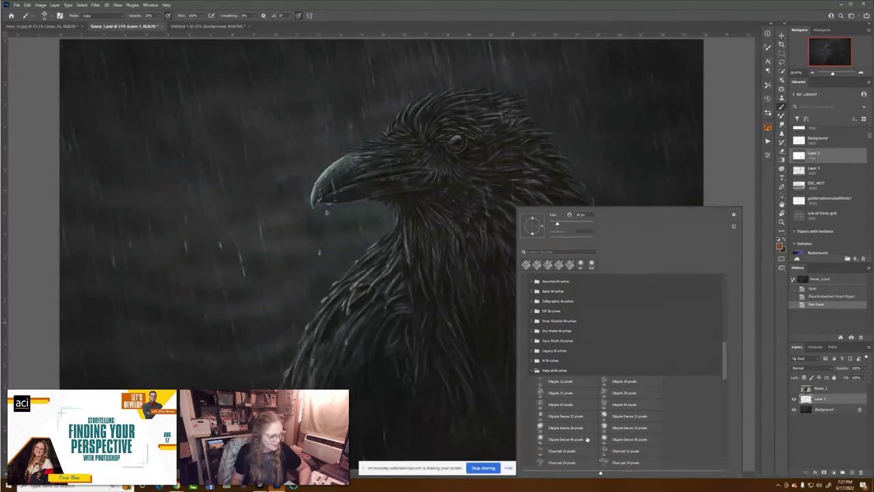
pyautogui.scroll(-5, 586, 439)
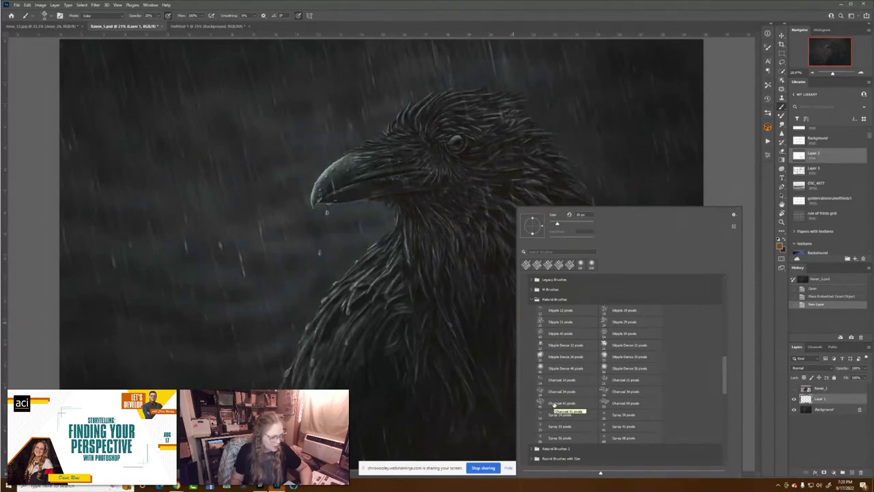
pyautogui.click(555, 403)
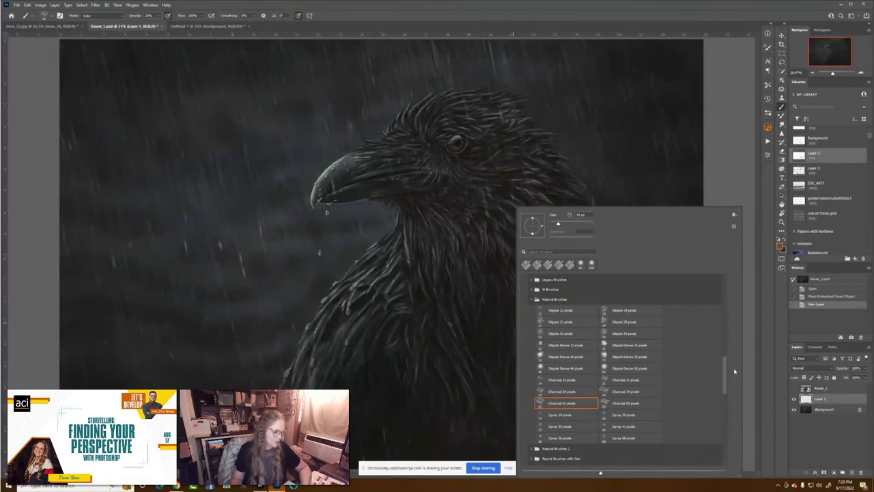
pyautogui.moveTo(725, 374); pyautogui.dragTo(740, 258)
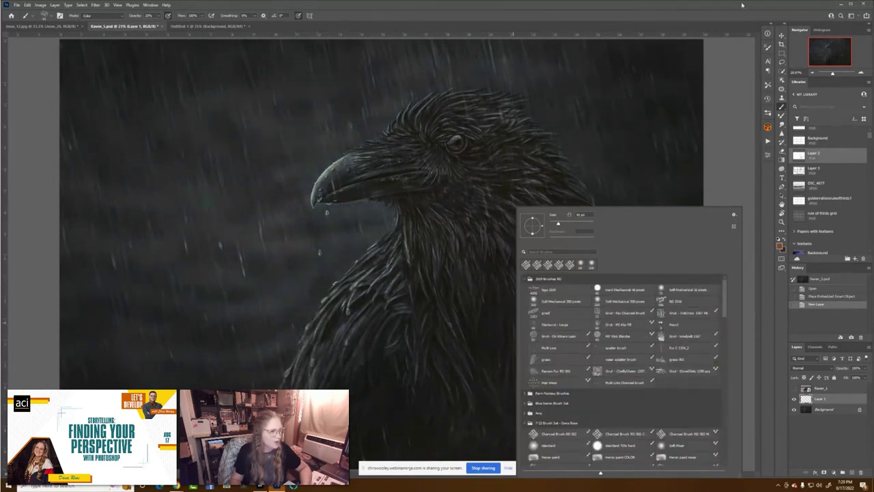
pyautogui.press('Escape')
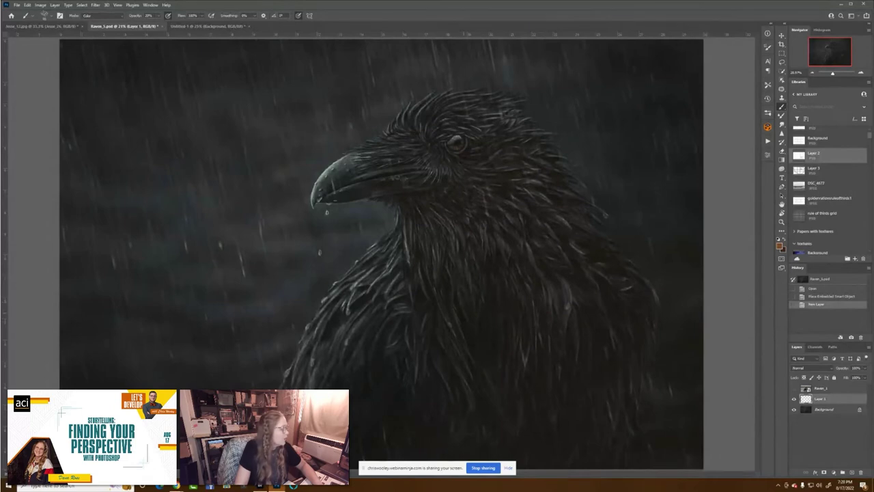
# Set the brush to Normal mode at 100% opacity and paint a long brown test stroke across the raven's chest.
pyautogui.hotkey('alt', 'shift', 'n')
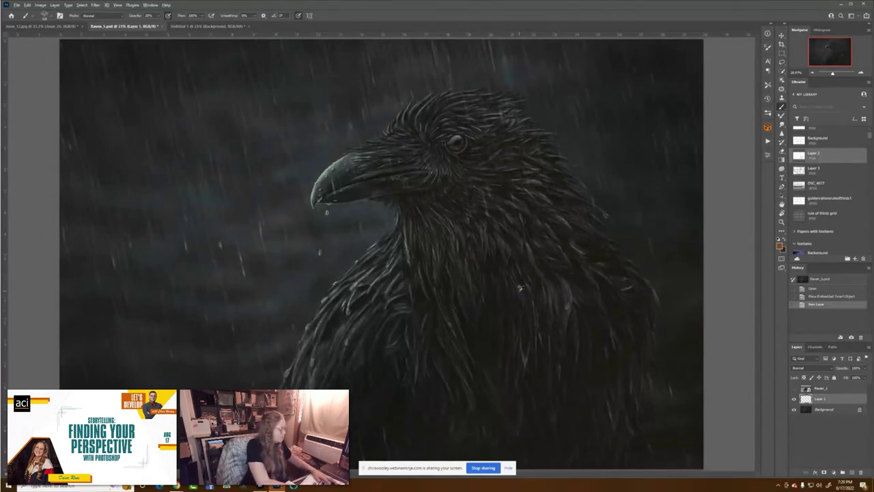
pyautogui.press('0')
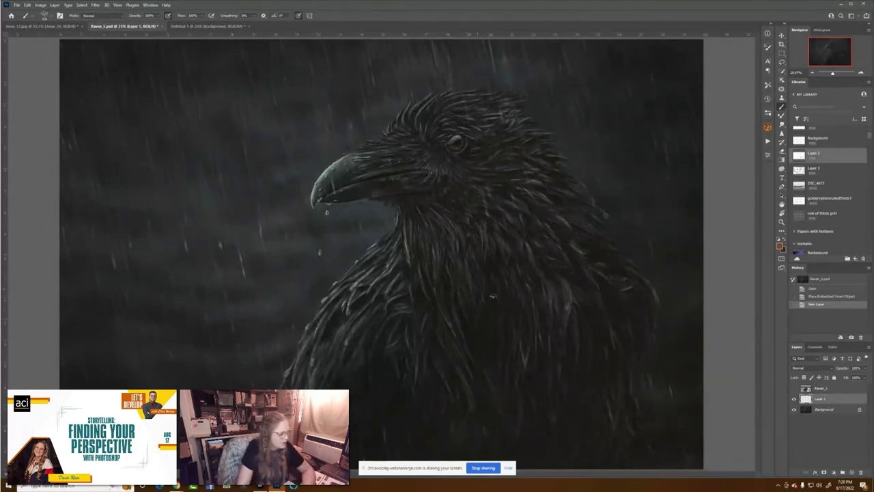
pyautogui.moveTo(402, 316)
pyautogui.mouseDown()
pyautogui.moveTo(563, 282)
pyautogui.moveTo(389, 318)
pyautogui.mouseUp()
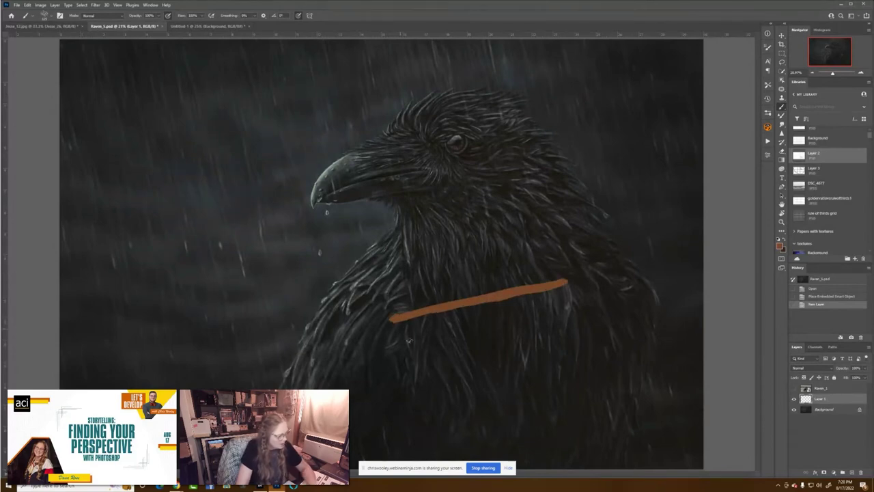
pyautogui.hotkey('ctrl', '+')
pyautogui.hotkey('ctrl', '+')
pyautogui.hotkey('ctrl', '+')
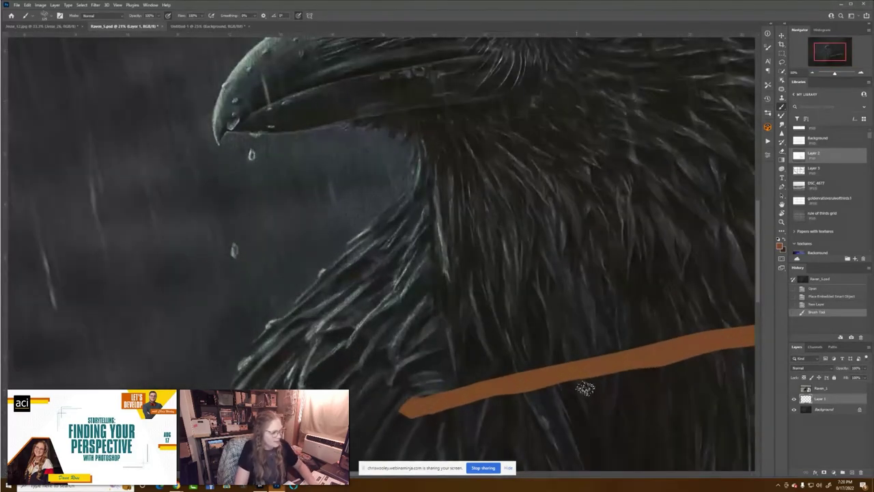
pyautogui.moveTo(519, 350); pyautogui.dragTo(429, 332)
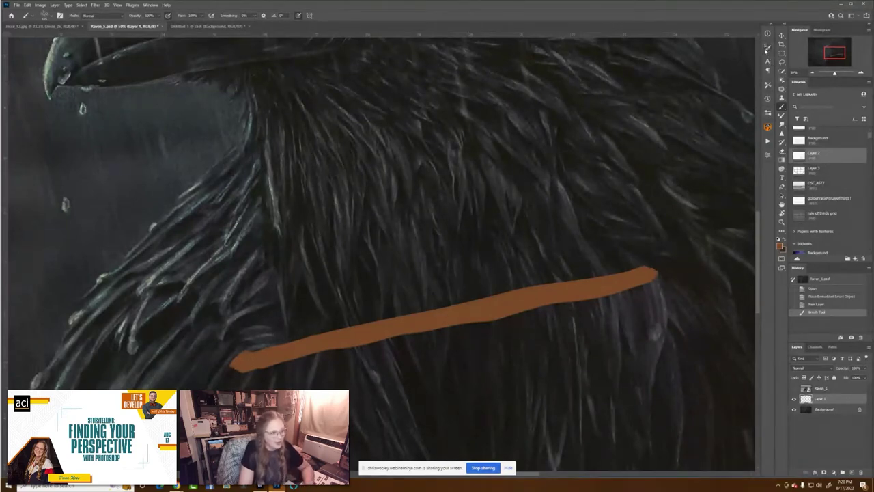
# Set the brush's Angle Jitter to 14% and paint a second brown stroke above the first one.
pyautogui.click(767, 49)
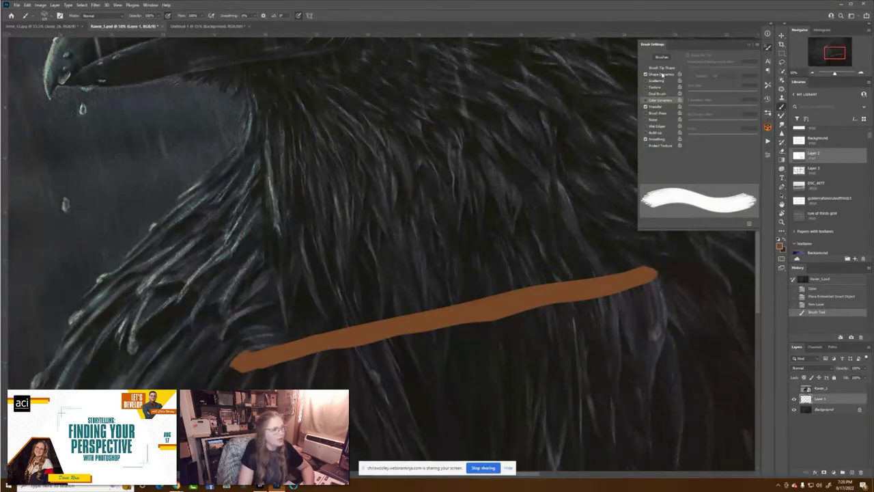
pyautogui.click(660, 68)
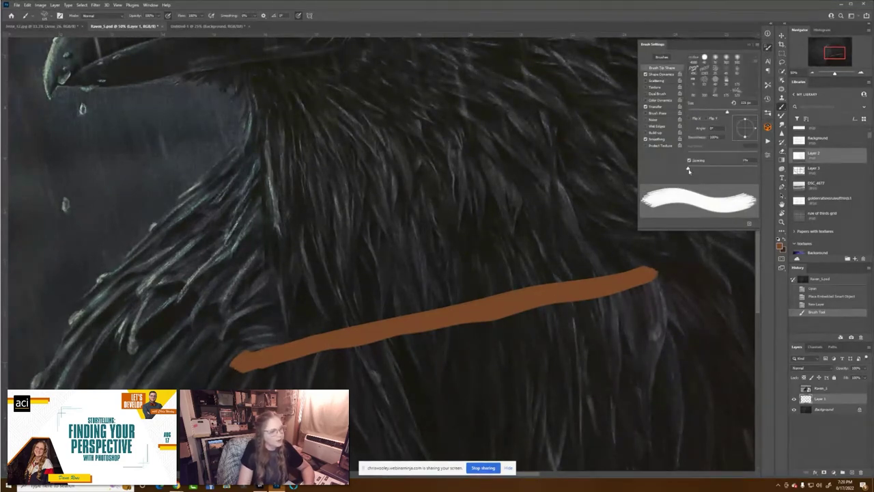
pyautogui.click(661, 75)
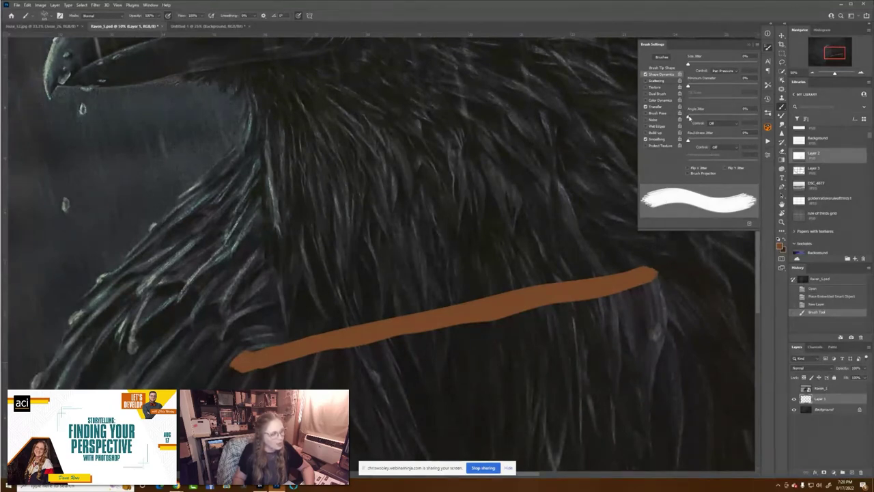
pyautogui.moveTo(688, 115); pyautogui.dragTo(697, 115)
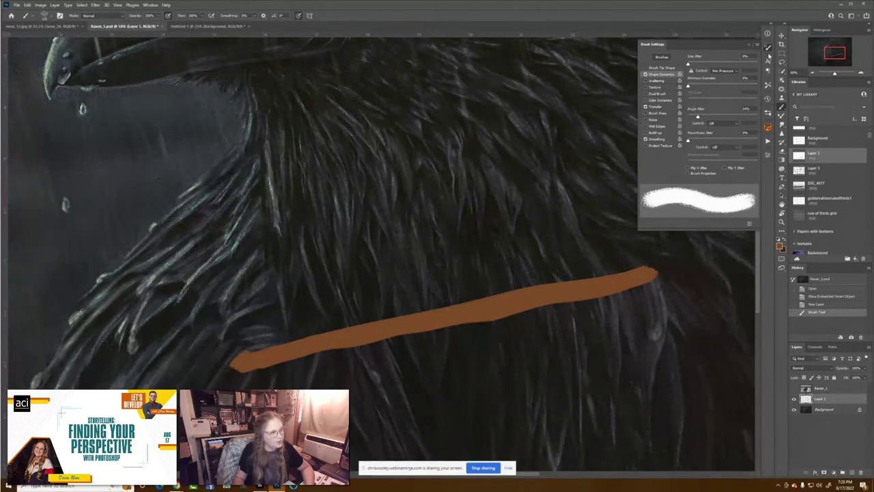
pyautogui.click(766, 49)
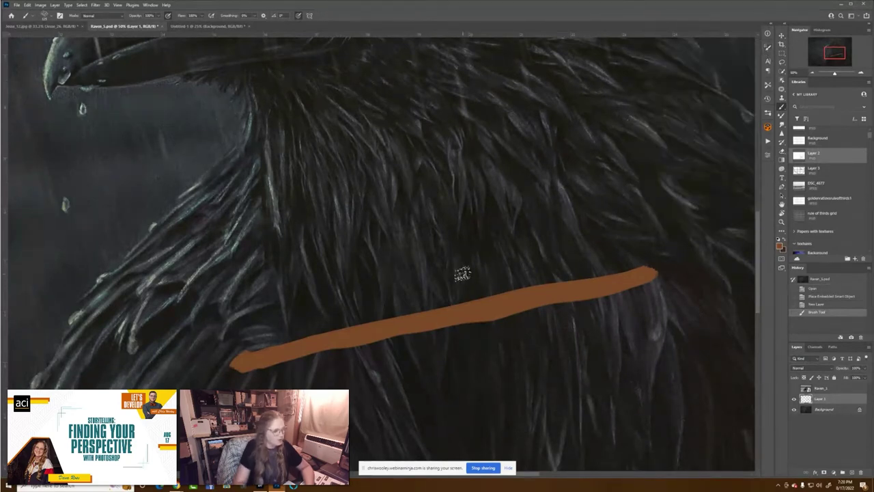
pyautogui.moveTo(284, 304); pyautogui.dragTo(583, 230)
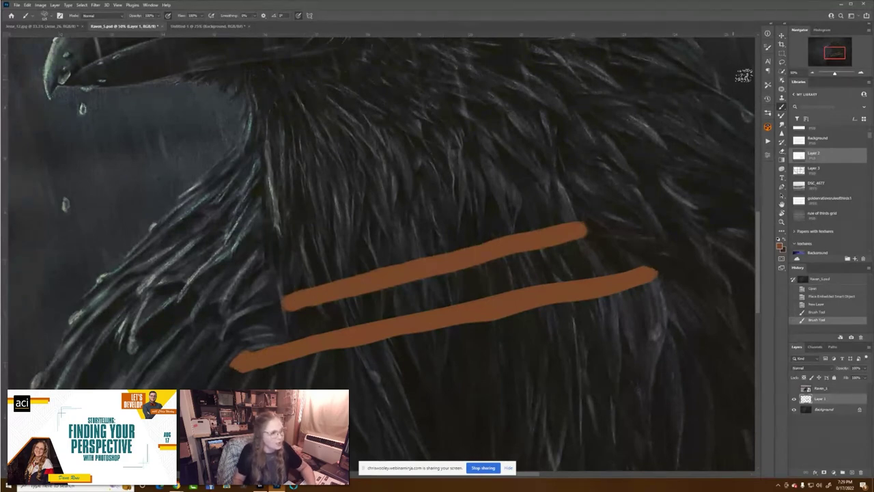
# Increase the brush's Angle Jitter slightly, set its Spacing to 2%, and paint a third brown stroke above the other two.
pyautogui.click(767, 48)
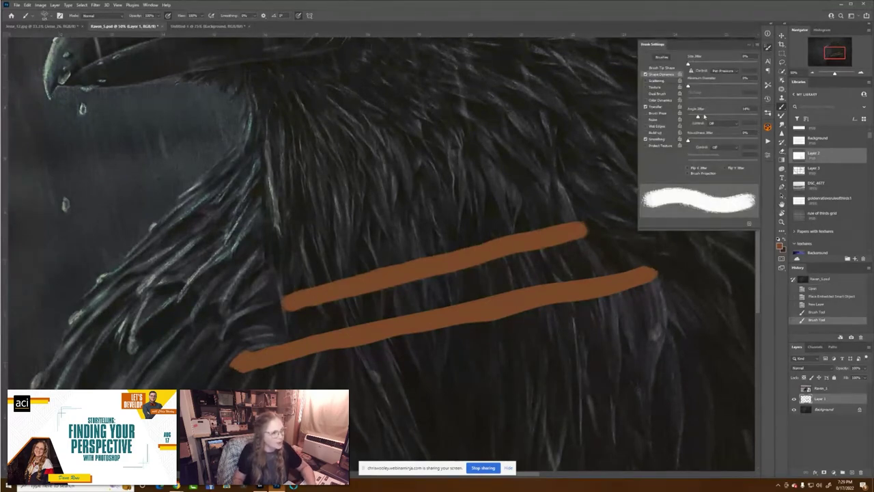
pyautogui.moveTo(698, 117); pyautogui.dragTo(700, 117)
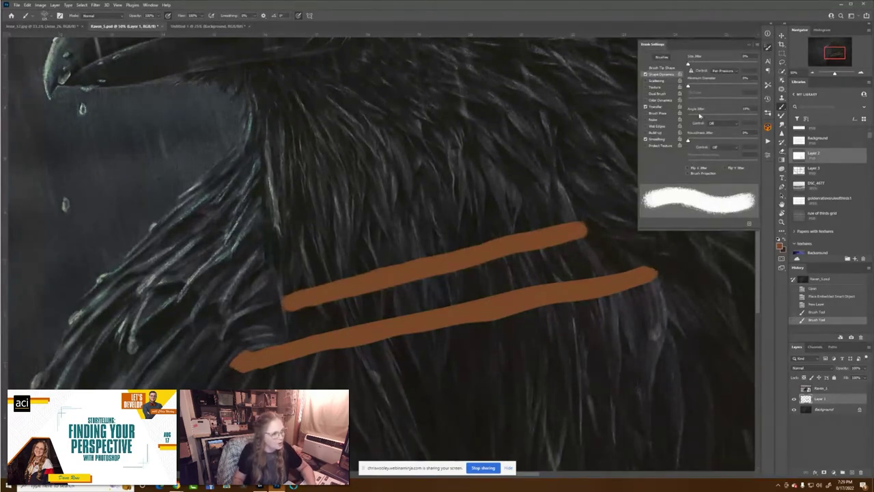
pyautogui.click(659, 68)
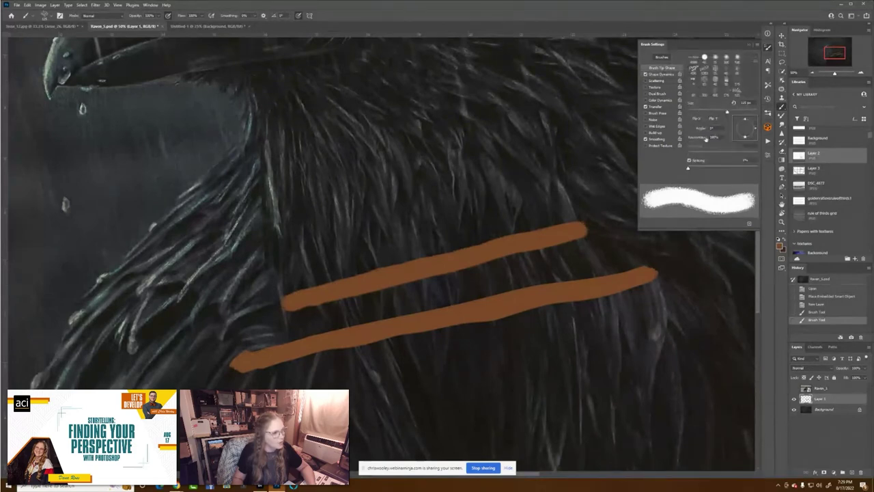
pyautogui.click(744, 161)
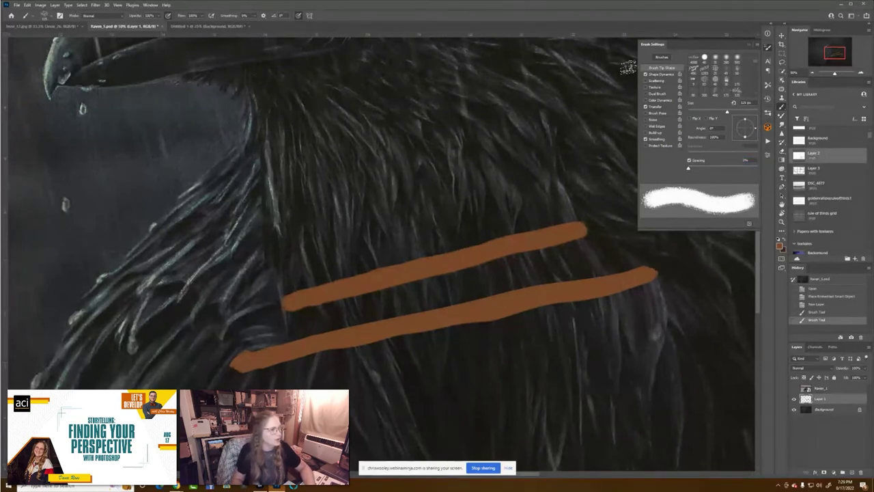
pyautogui.click(767, 48)
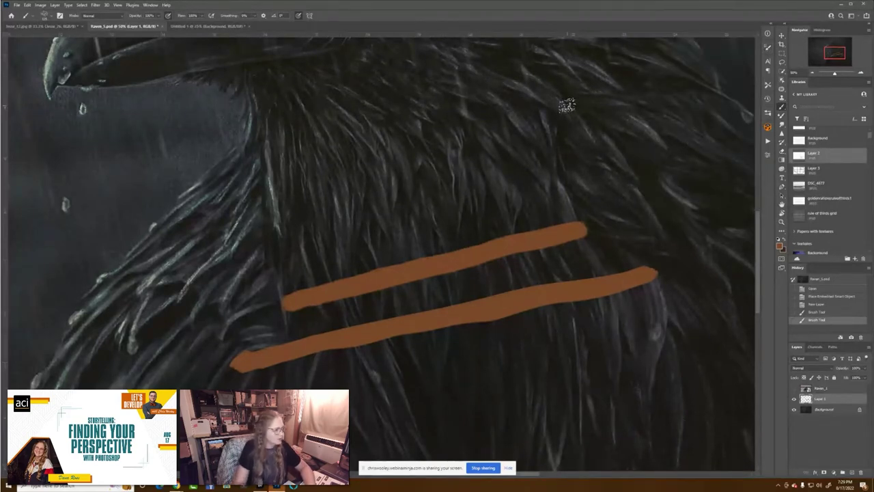
pyautogui.moveTo(294, 265); pyautogui.dragTo(571, 198)
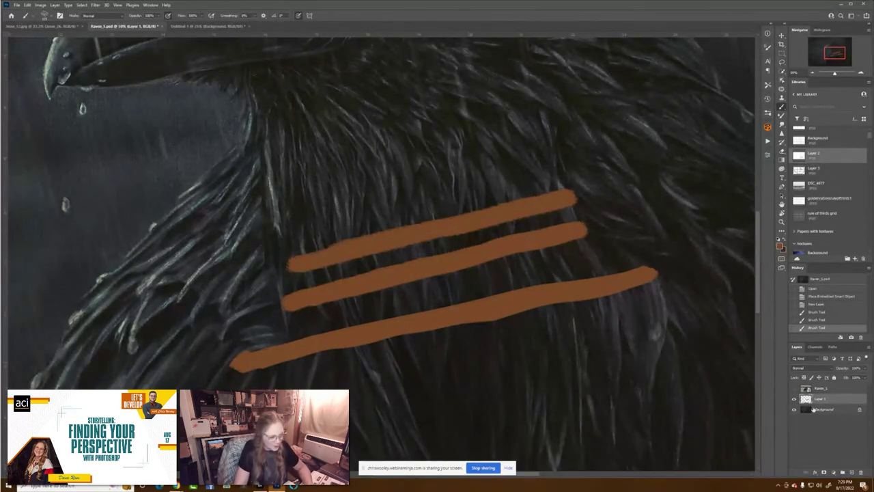
# Try filling the whole of Layer 1 with brown, and undo the fill.
pyautogui.hotkey('ctrl', 'a')
pyautogui.hotkey('alt', 'BackSpace')
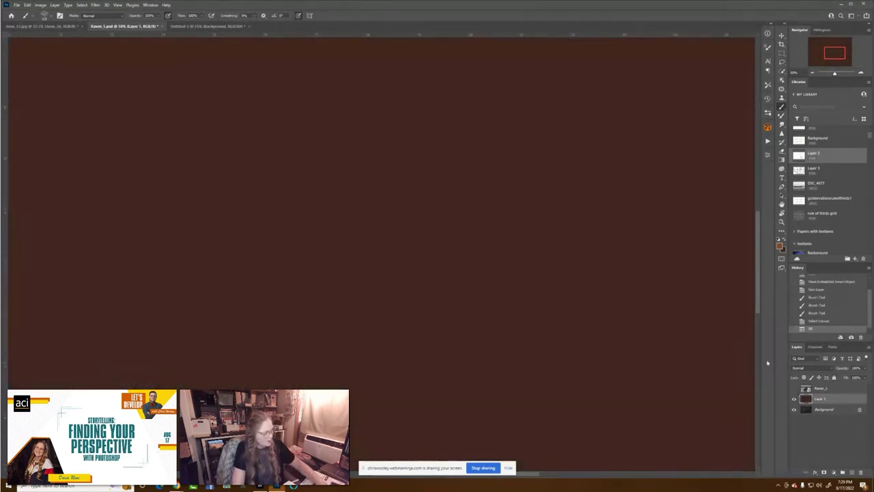
pyautogui.hotkey('ctrl', 'z')
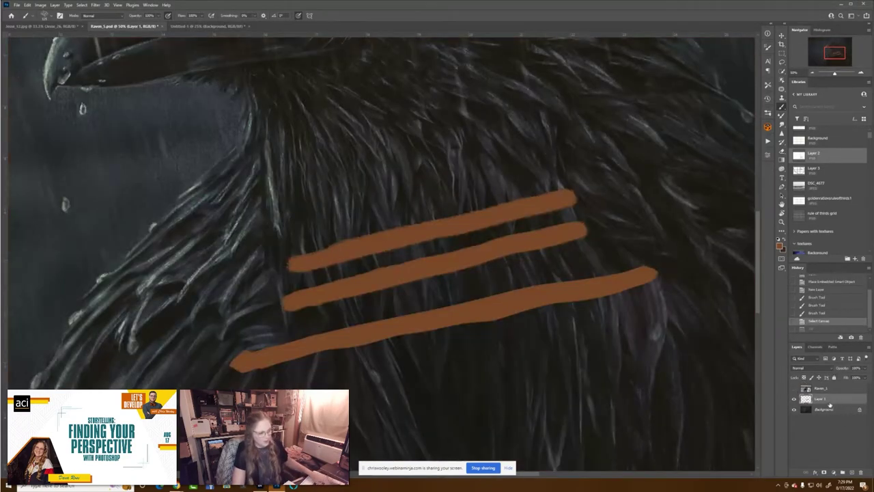
# Clear the brown test strokes from Layer 1, and collapse the Natural, Special Effect and Legacy brush groups in the brush picker.
pyautogui.press('Delete')
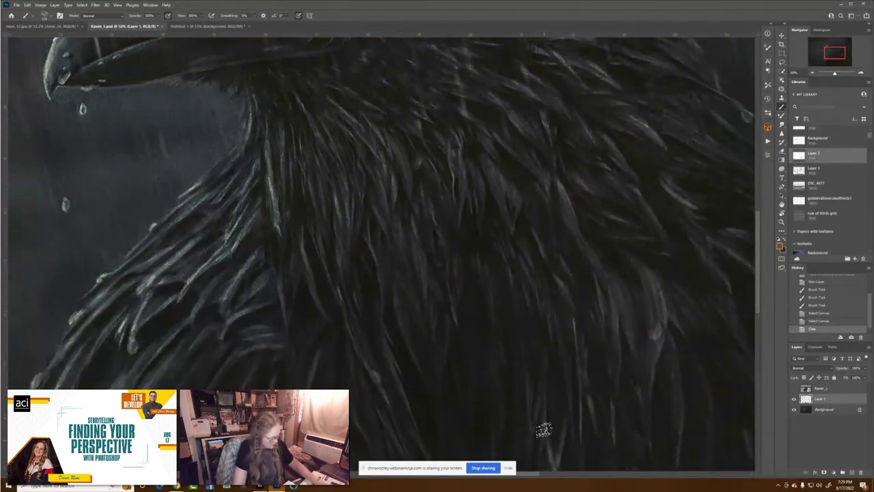
pyautogui.rightClick(608, 326)
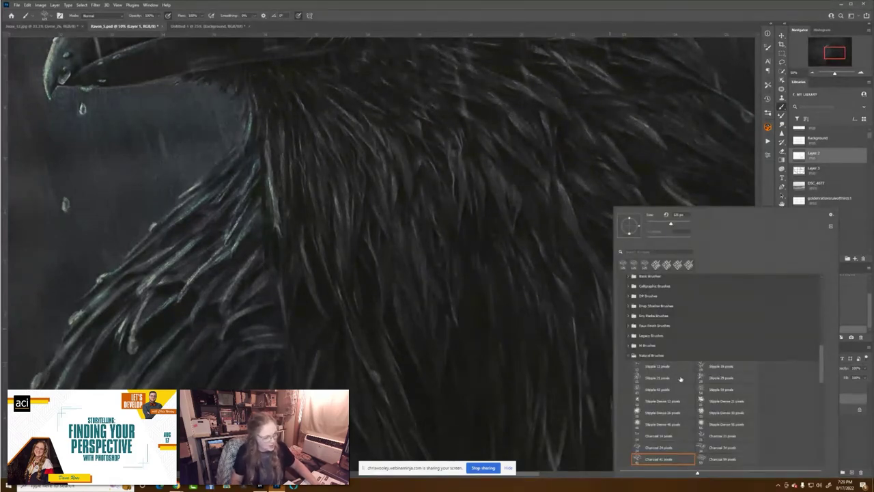
pyautogui.click(628, 355)
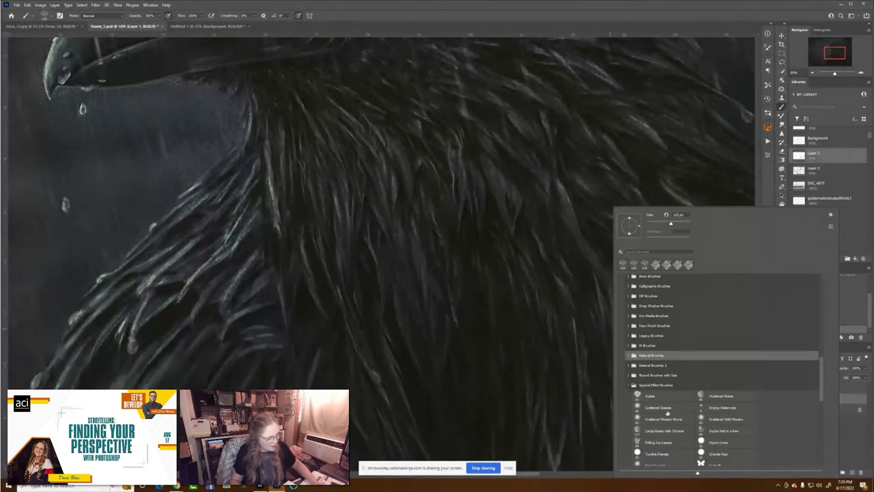
pyautogui.click(628, 385)
pyautogui.scroll(3, 699, 404)
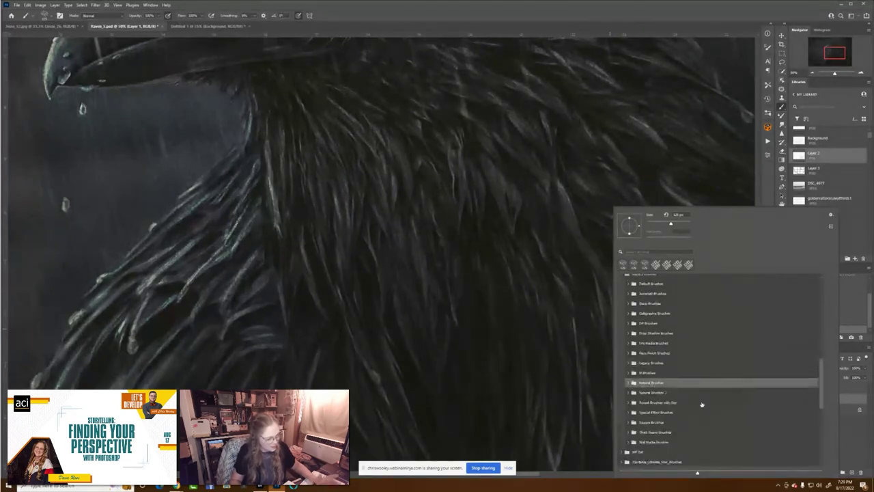
pyautogui.scroll(5, 701, 404)
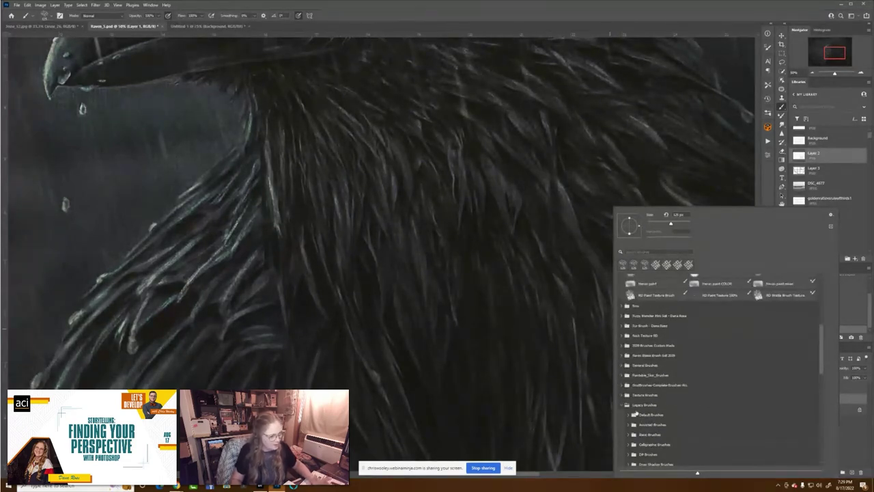
pyautogui.click(620, 404)
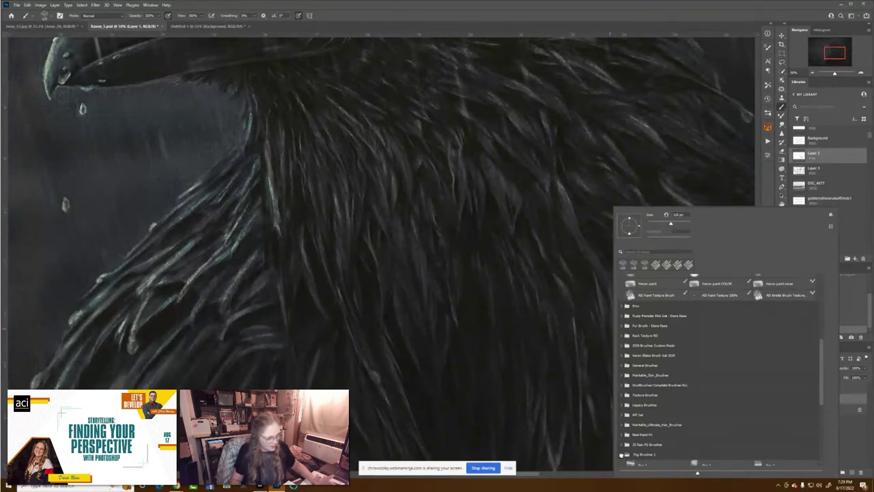
pyautogui.scroll(-3, 741, 449)
pyautogui.scroll(-3, 702, 453)
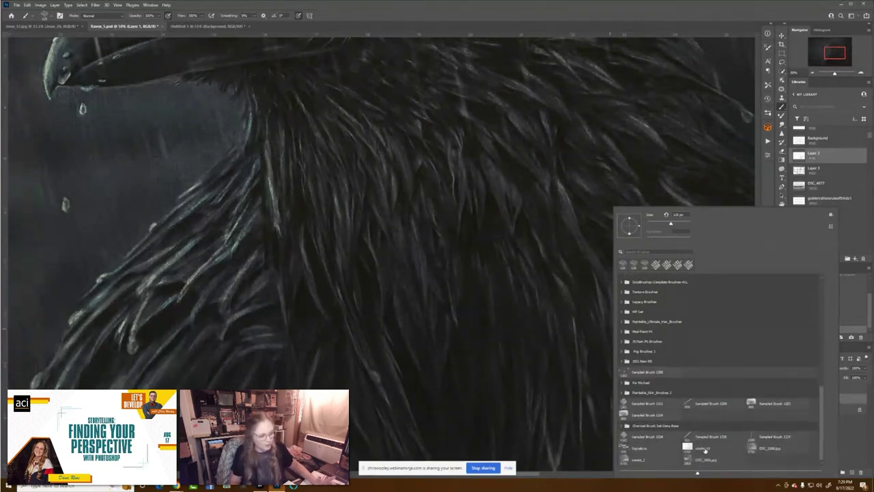
# Save the adjusted charcoal brush as a new preset named with the host's first name, including its tool settings and color.
pyautogui.click(830, 215)
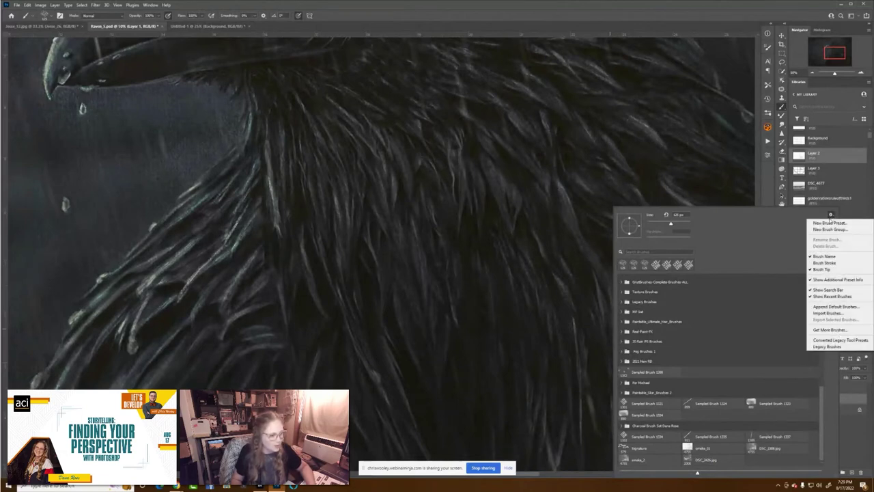
pyautogui.click(828, 223)
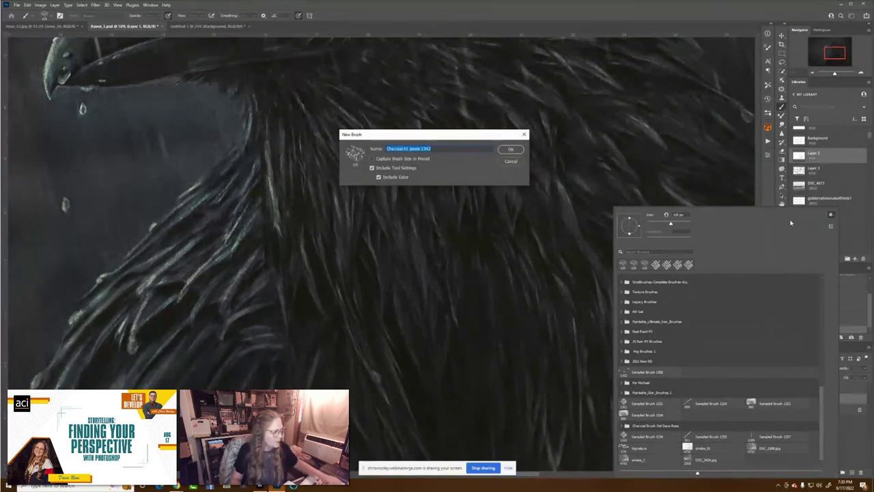
pyautogui.write('Chra')
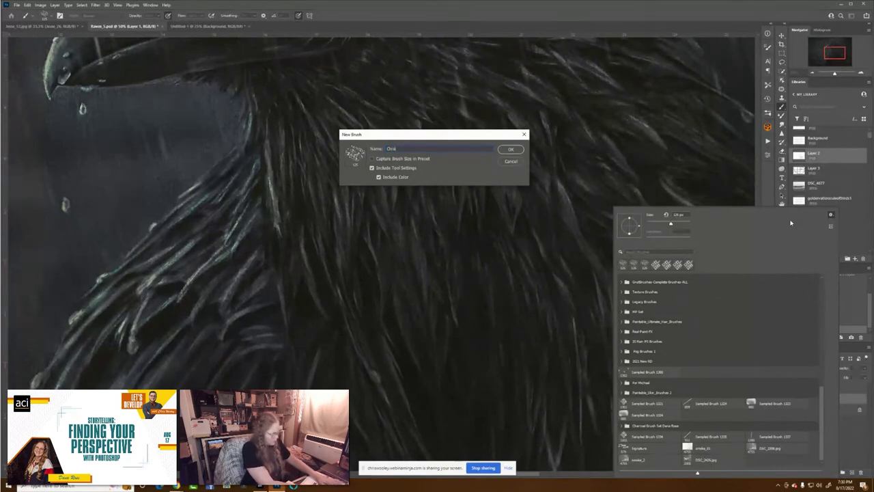
pyautogui.write('s')
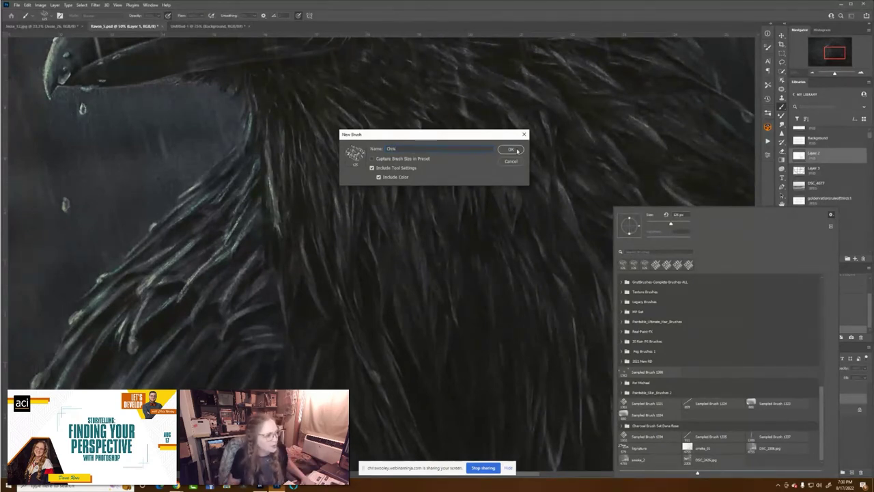
pyautogui.click(512, 149)
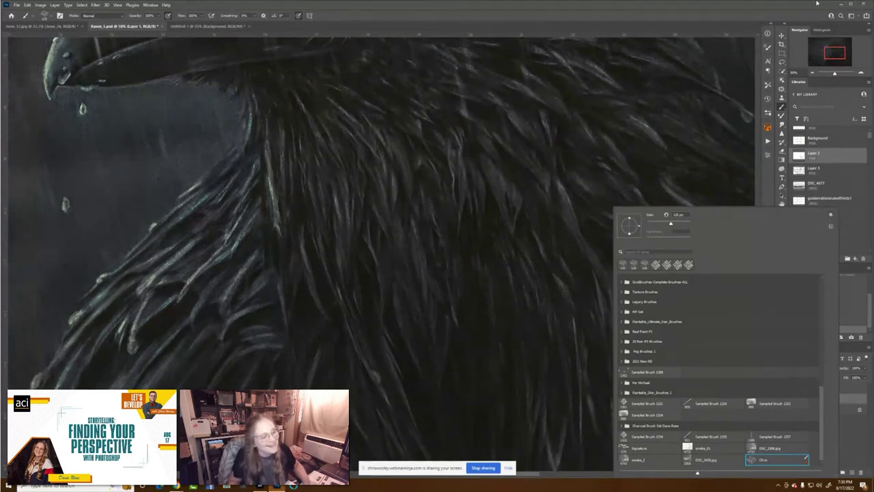
pyautogui.click(777, 7)
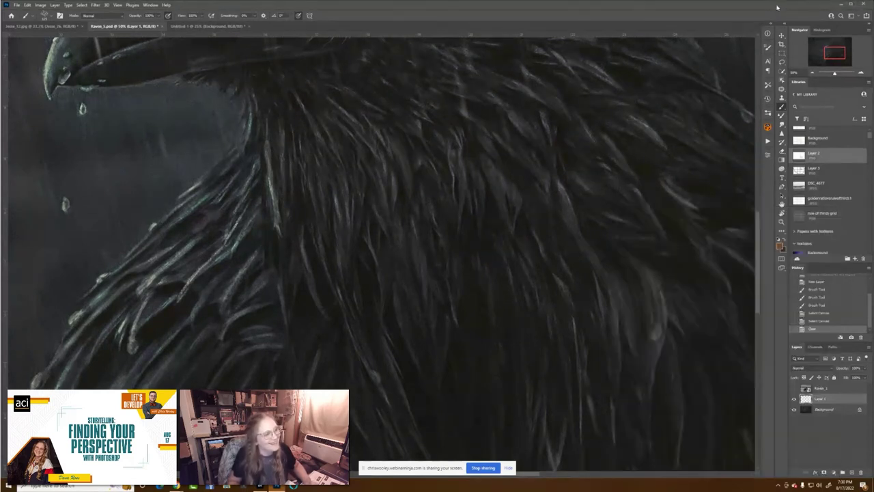
# Enable Color Dynamics for the brush and paint a thick brown test patch across the raven's lower chest.
pyautogui.click(768, 47)
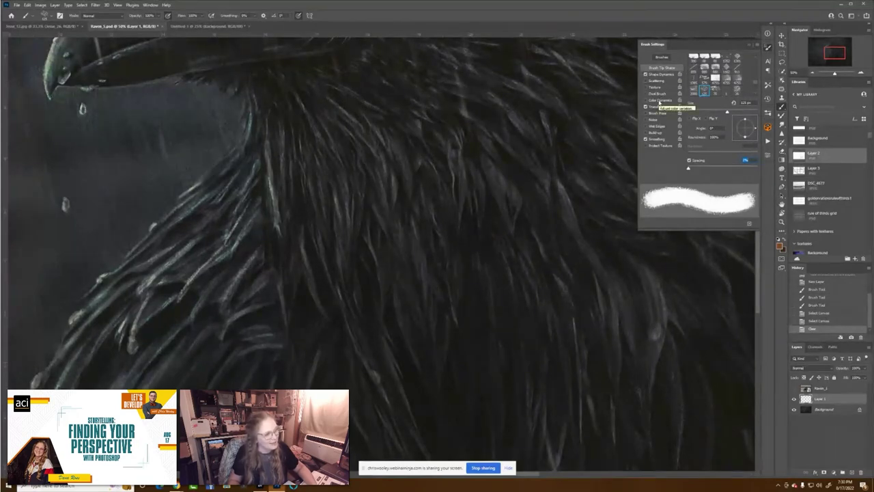
pyautogui.click(657, 100)
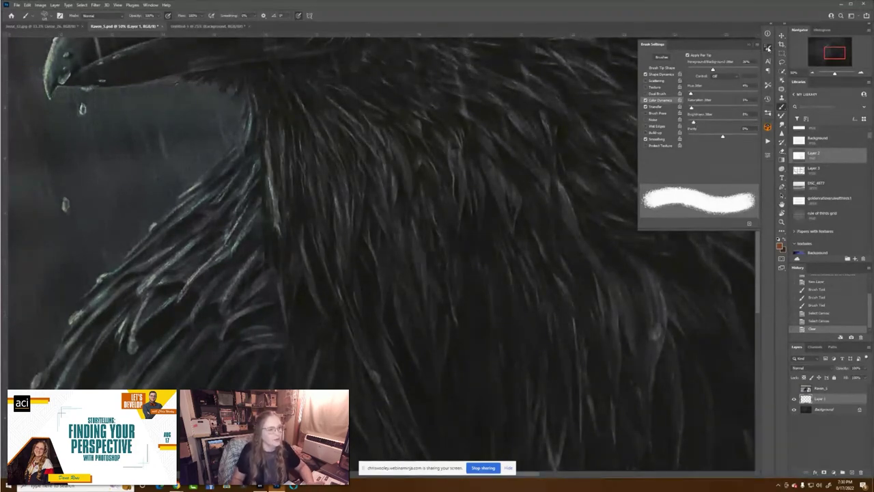
pyautogui.click(767, 47)
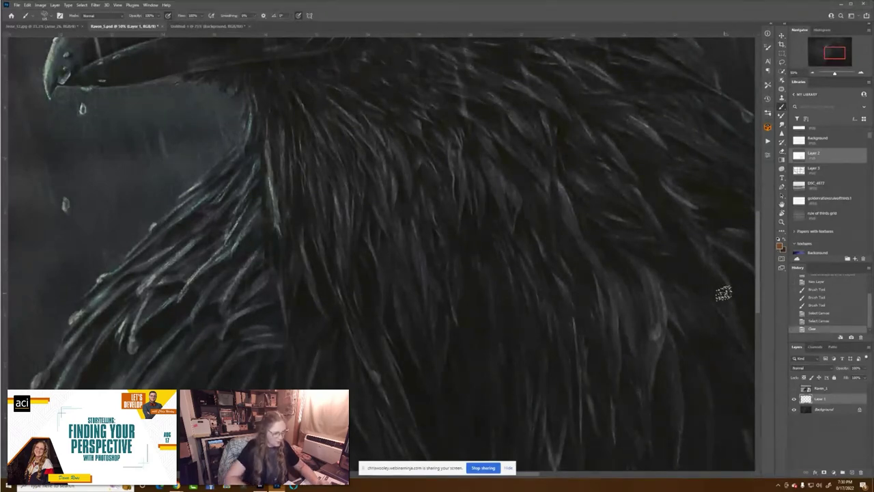
pyautogui.moveTo(544, 267)
pyautogui.mouseDown()
pyautogui.moveTo(415, 293)
pyautogui.moveTo(502, 284)
pyautogui.moveTo(400, 317)
pyautogui.moveTo(550, 283)
pyautogui.moveTo(429, 322)
pyautogui.moveTo(556, 297)
pyautogui.moveTo(474, 316)
pyautogui.moveTo(474, 330)
pyautogui.mouseUp()
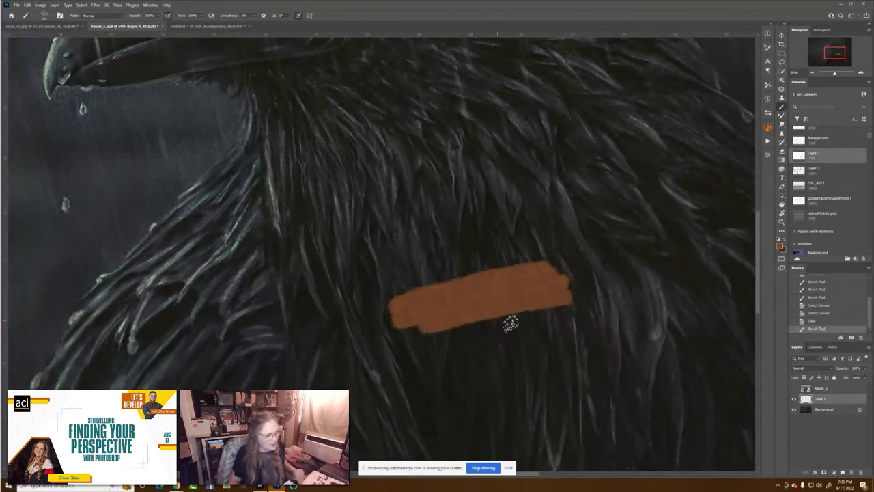
# Save the brush with Color Dynamics as another preset, named with the host's first name followed by "Color".
pyautogui.click(767, 48)
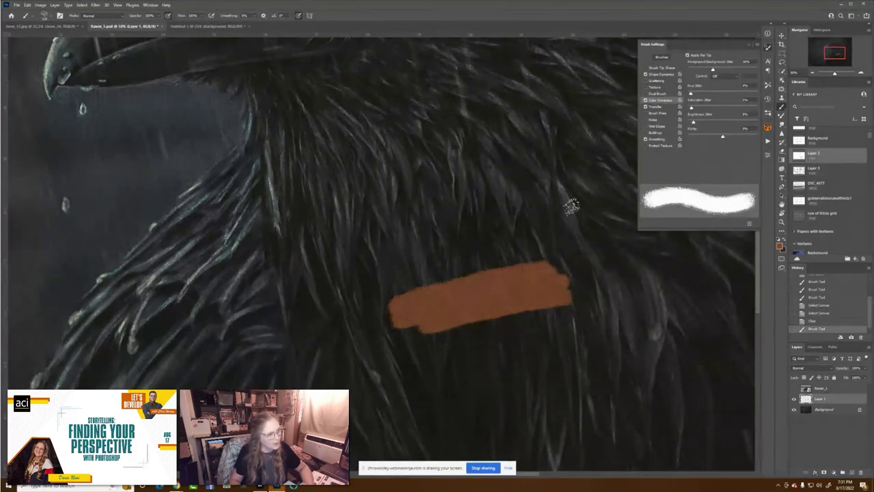
pyautogui.rightClick(517, 198)
pyautogui.click(735, 210)
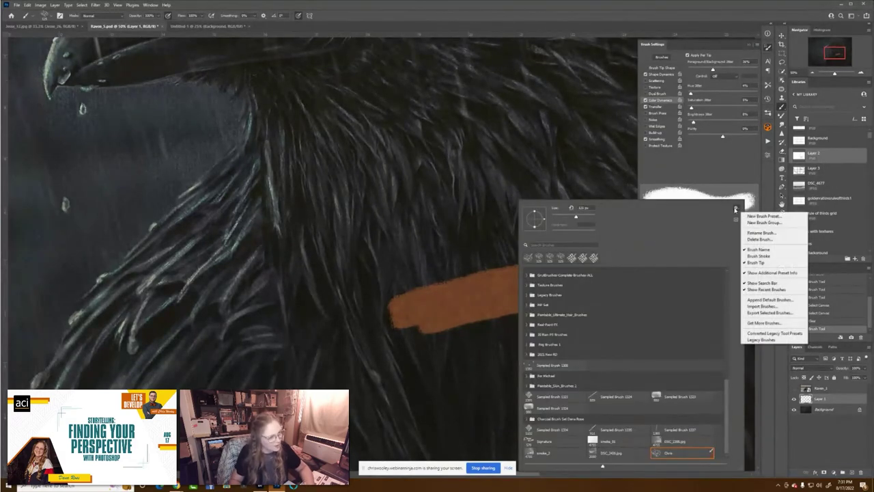
pyautogui.click(773, 216)
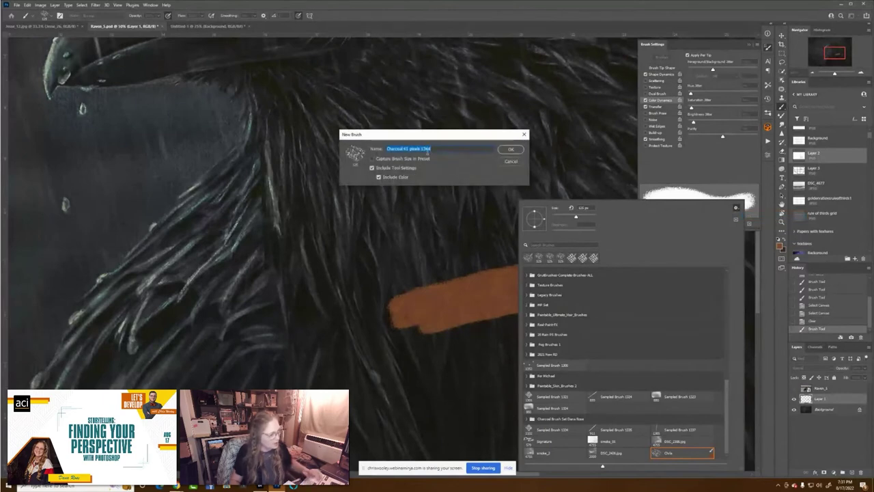
pyautogui.write('Chris Color')
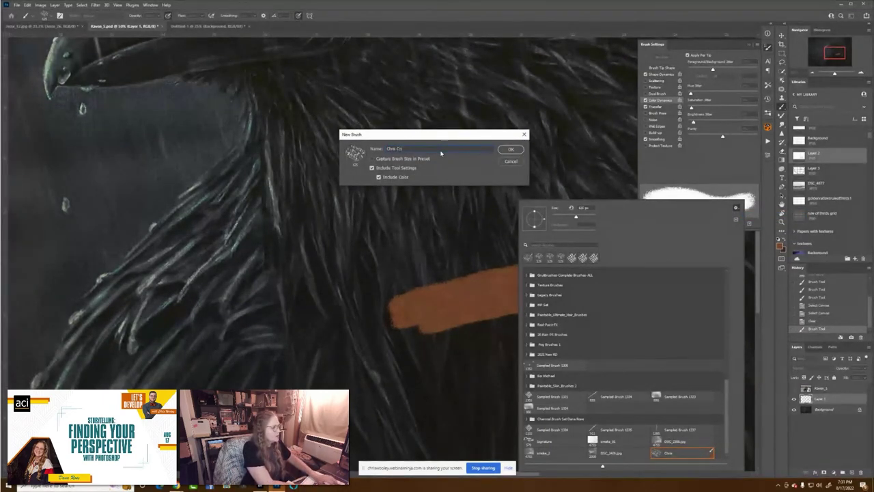
pyautogui.click(505, 151)
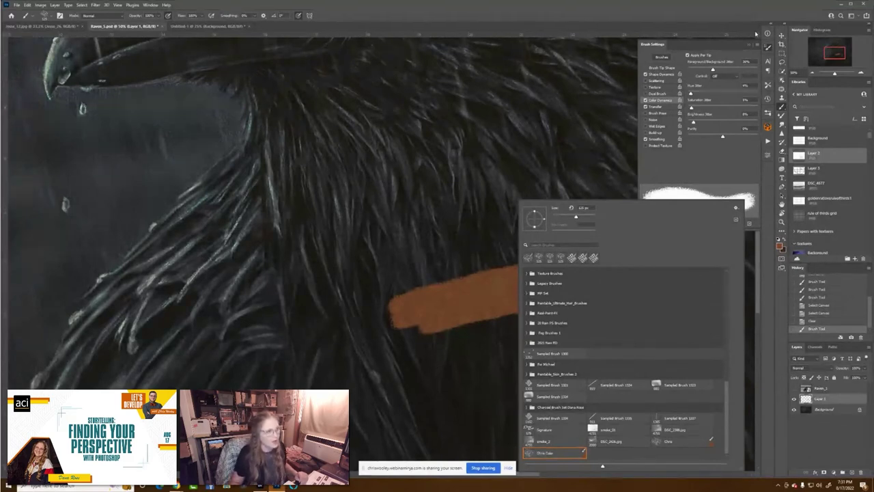
# Paint a comparison stroke above the brown patch with the first saved preset, and clear everything from Layer 1.
pyautogui.click(682, 441)
pyautogui.moveTo(400, 273)
pyautogui.mouseDown()
pyautogui.moveTo(362, 285)
pyautogui.moveTo(462, 260)
pyautogui.moveTo(437, 307)
pyautogui.mouseUp()
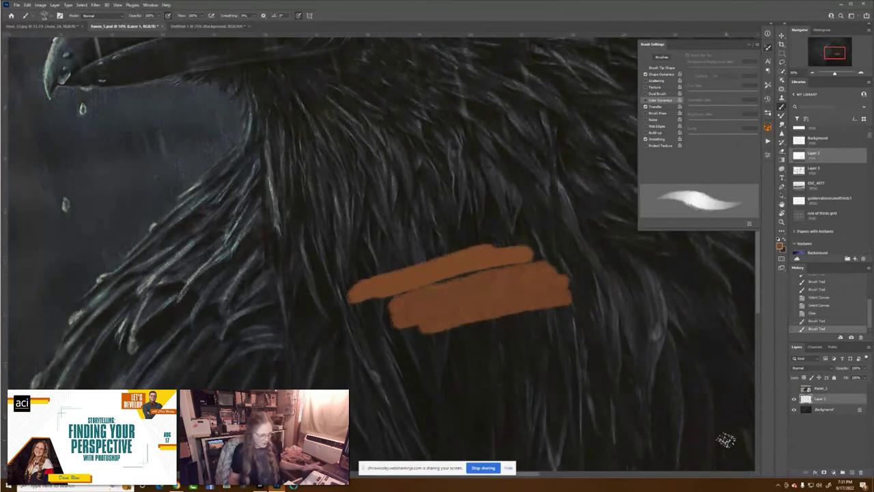
pyautogui.hotkey('ctrl', 'a')
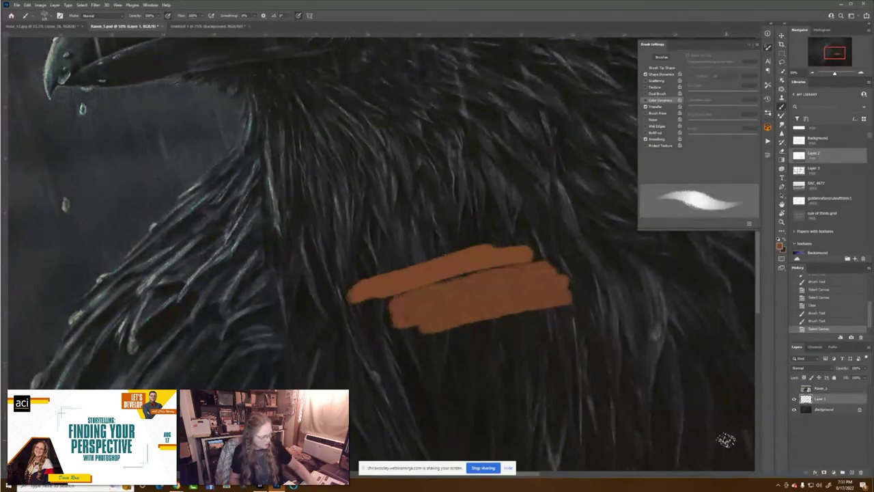
pyautogui.press('Delete')
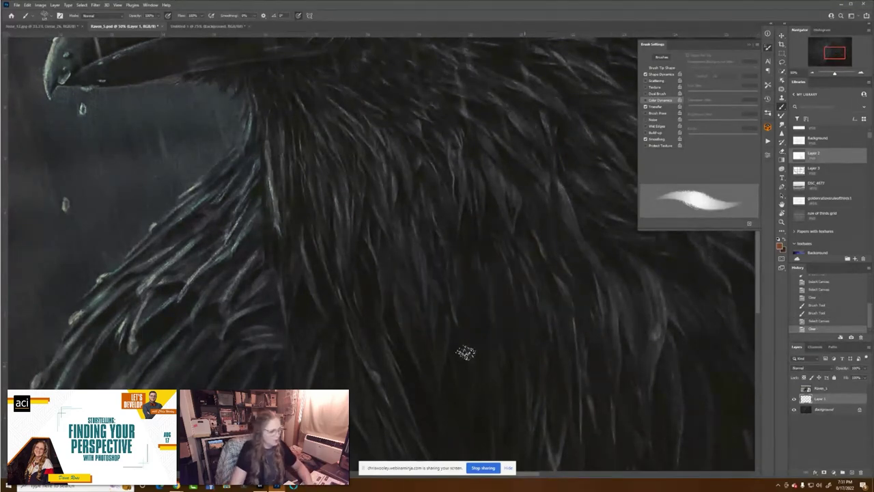
# Swap the foreground and background colors, and paint a dark brown V-shaped band across the raven's chest from shoulder to shoulder.
pyautogui.hotkey('ctrl', '-')
pyautogui.hotkey('ctrl', '-')
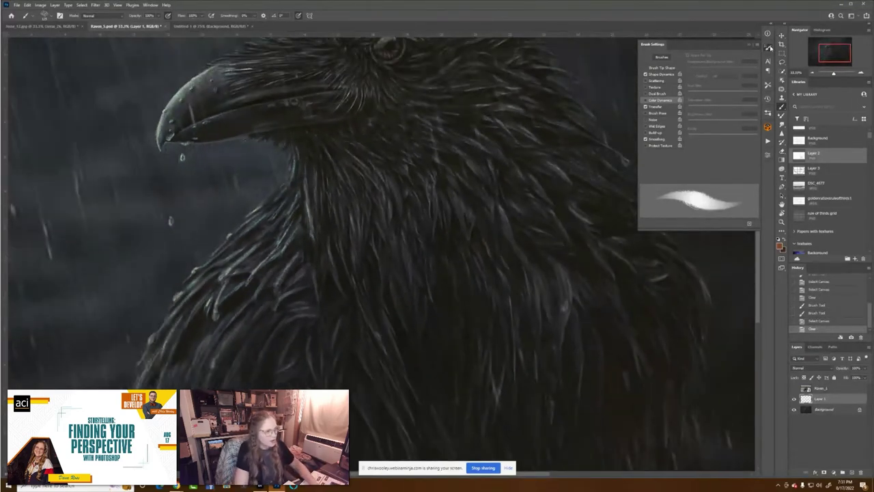
pyautogui.click(768, 46)
pyautogui.moveTo(456, 307); pyautogui.dragTo(464, 267)
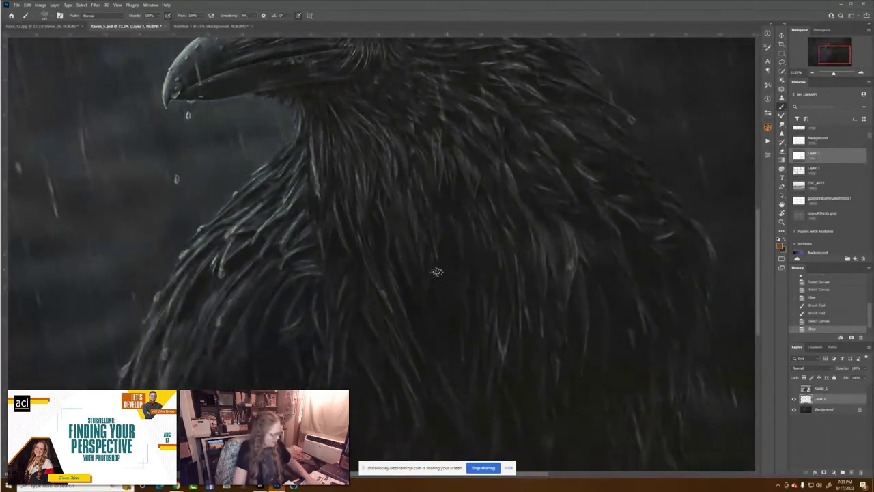
pyautogui.moveTo(365, 230); pyautogui.dragTo(355, 318)
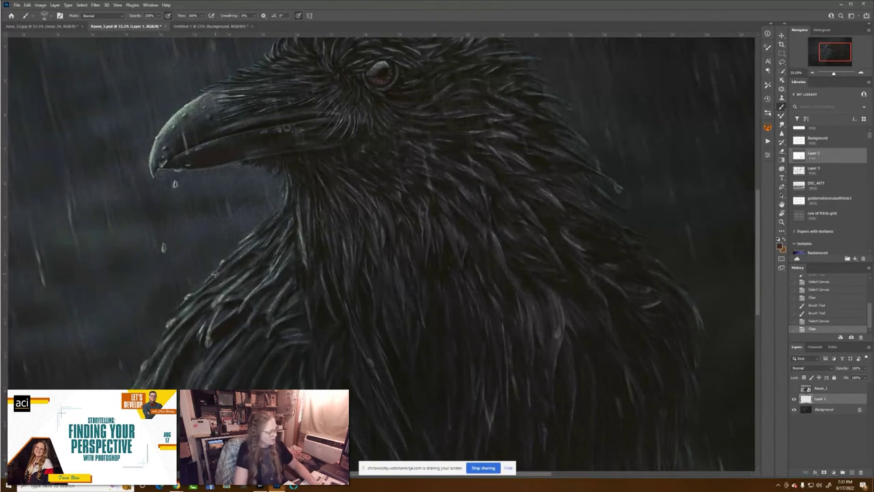
pyautogui.moveTo(211, 274)
pyautogui.mouseDown()
pyautogui.moveTo(298, 321)
pyautogui.moveTo(277, 316)
pyautogui.moveTo(328, 334)
pyautogui.mouseUp()
pyautogui.moveTo(645, 252)
pyautogui.mouseDown()
pyautogui.moveTo(512, 334)
pyautogui.moveTo(452, 351)
pyautogui.mouseUp()
pyautogui.moveTo(314, 335)
pyautogui.mouseDown()
pyautogui.moveTo(417, 372)
pyautogui.moveTo(467, 364)
pyautogui.moveTo(429, 375)
pyautogui.moveTo(503, 345)
pyautogui.mouseUp()
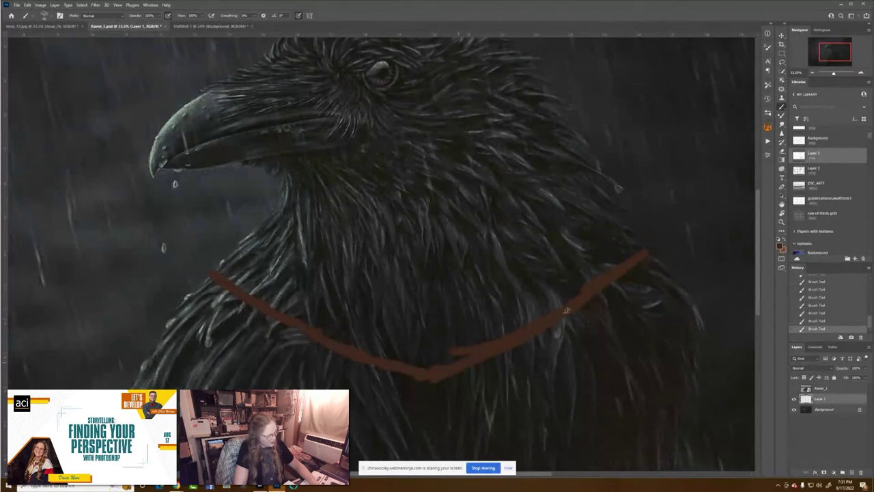
pyautogui.moveTo(638, 260)
pyautogui.mouseDown()
pyautogui.moveTo(497, 354)
pyautogui.moveTo(433, 376)
pyautogui.mouseUp()
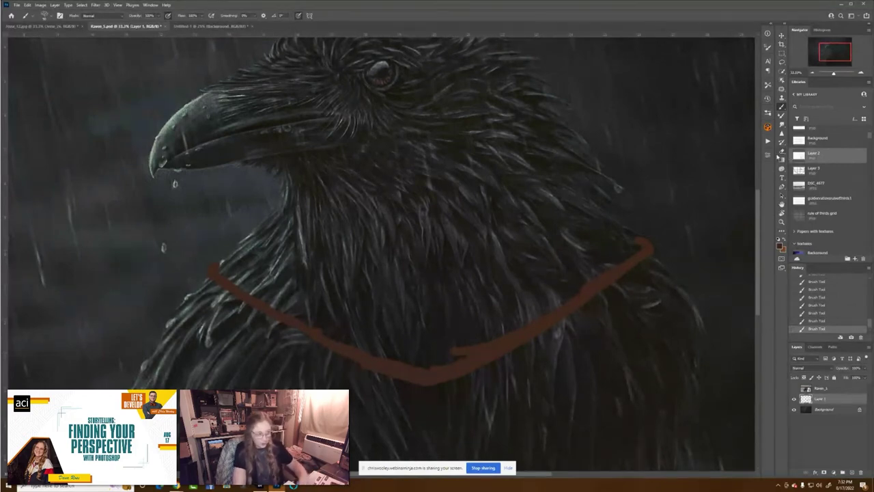
# Clean up the uneven edges of the brown band with the Eraser, and return to the Brush tool.
pyautogui.click(781, 151)
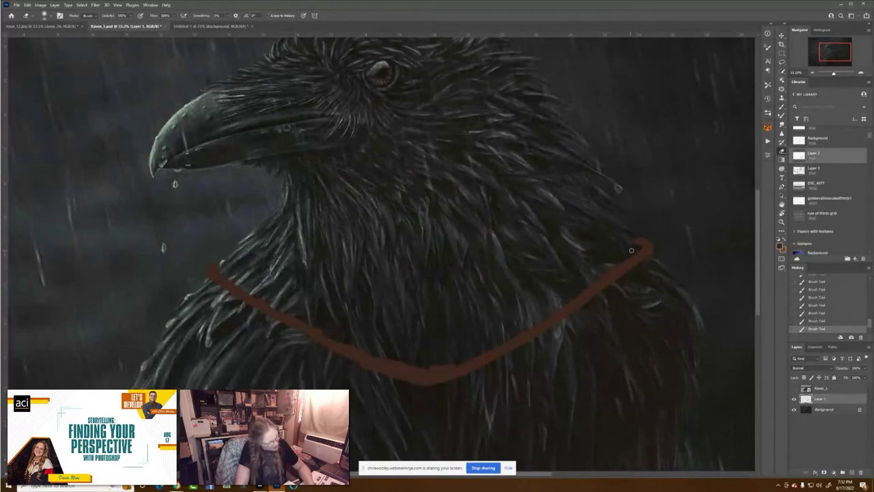
pyautogui.click(658, 239)
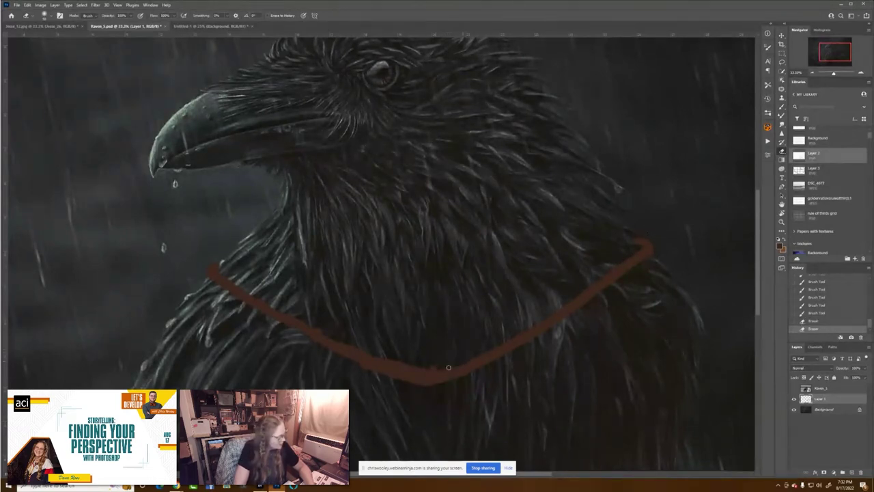
pyautogui.click(412, 368)
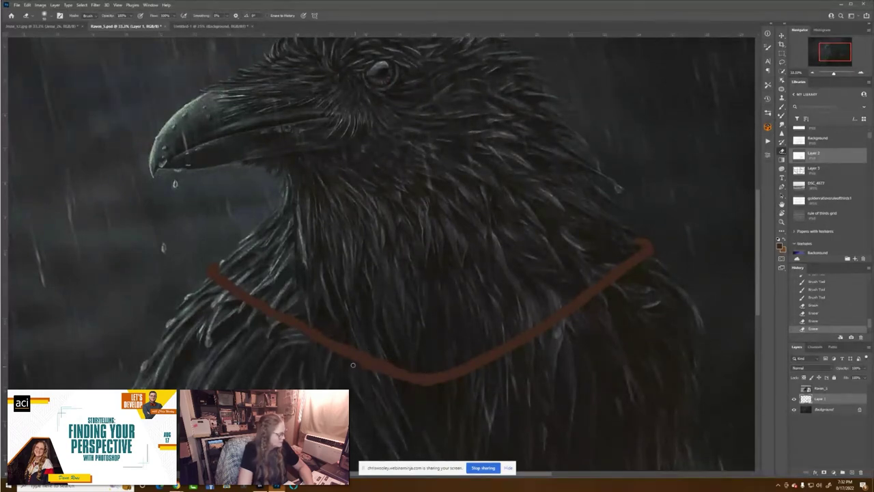
pyautogui.click(403, 382)
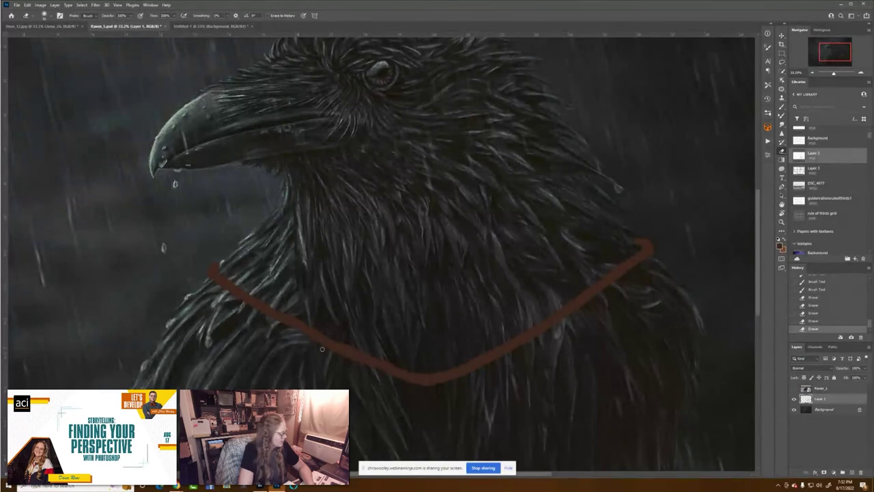
pyautogui.press('b')
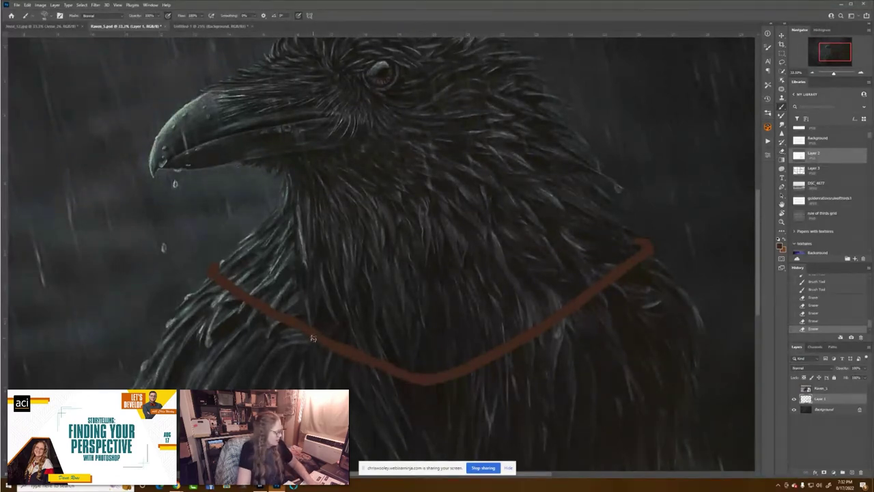
# Touch up the lower-left edge of the brown band with the Brush and Eraser, and return to the Brush tool.
pyautogui.moveTo(296, 330)
pyautogui.mouseDown()
pyautogui.moveTo(313, 335)
pyautogui.moveTo(266, 308)
pyautogui.moveTo(338, 362)
pyautogui.moveTo(331, 354)
pyautogui.mouseUp()
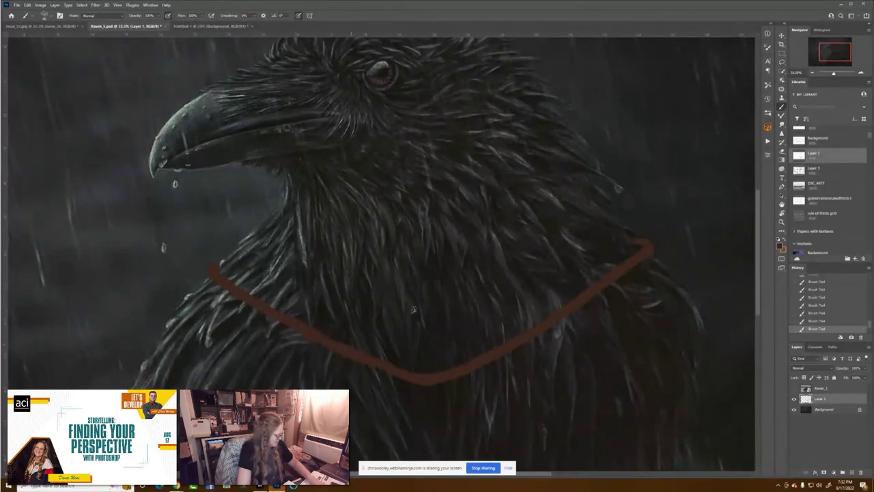
pyautogui.press('e')
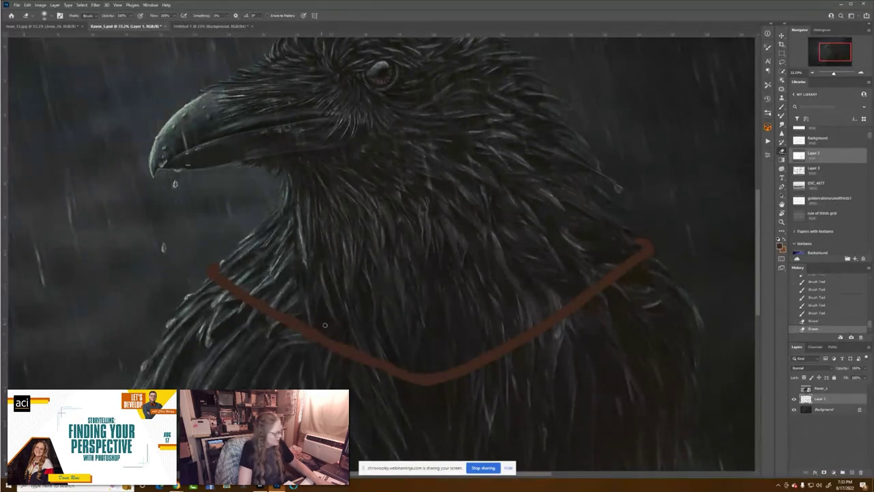
pyautogui.click(287, 309)
pyautogui.click(288, 309)
pyautogui.click(782, 107)
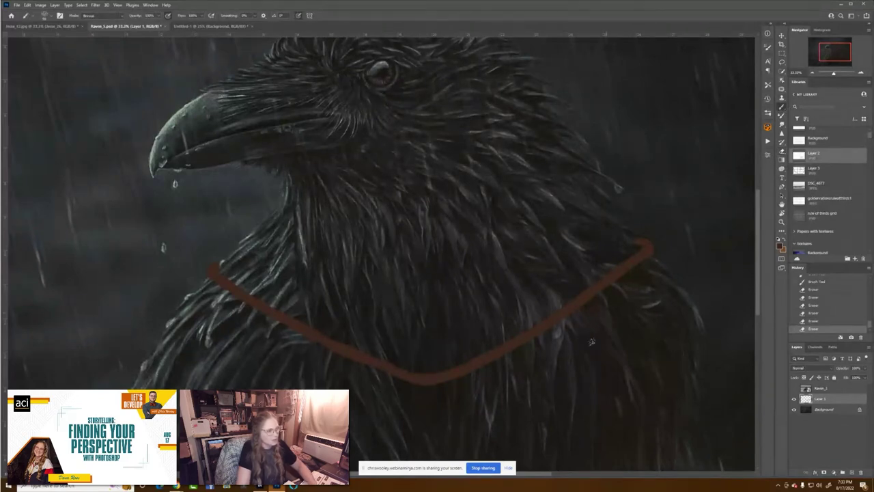
pyautogui.rightClick(573, 264)
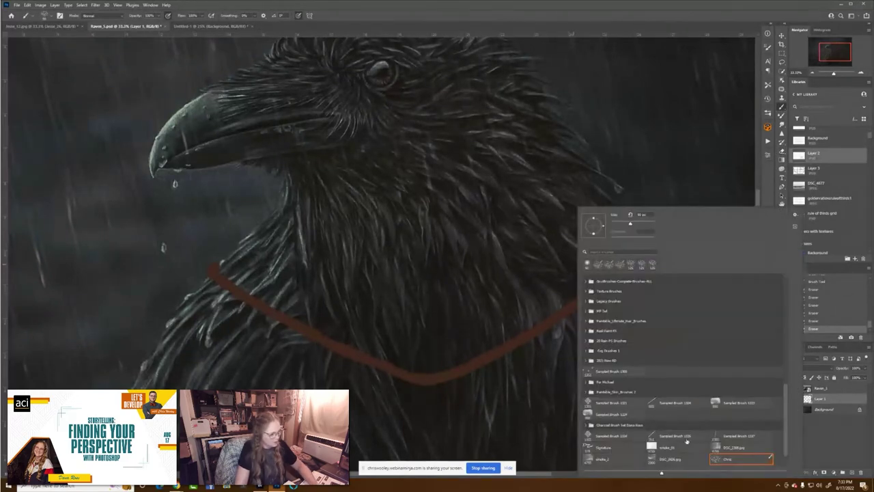
pyautogui.scroll(-1, 738, 381)
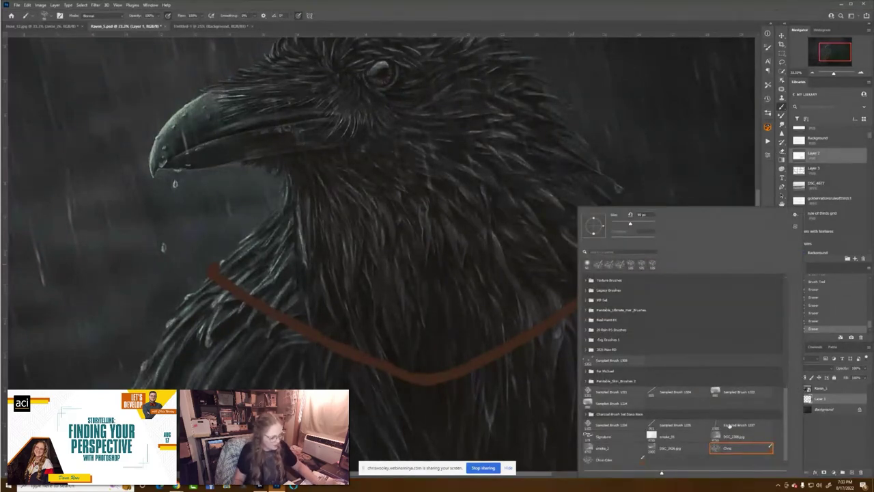
pyautogui.click(682, 10)
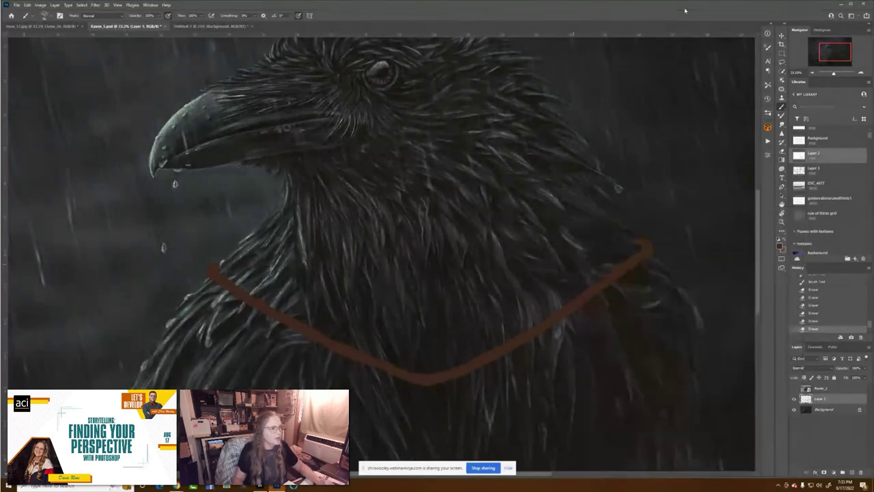
# Rename Layer 1 as "rope" and add a new empty layer above it.
pyautogui.doubleClick(820, 400)
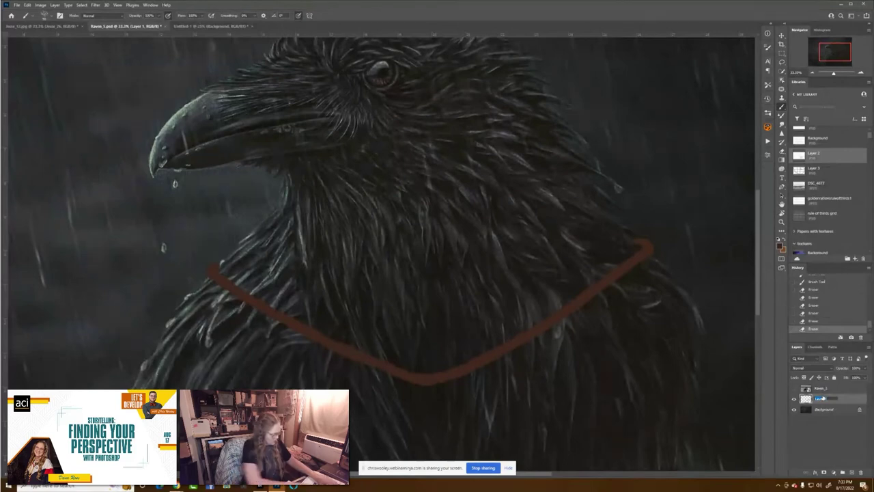
pyautogui.click(857, 402)
pyautogui.click(852, 472)
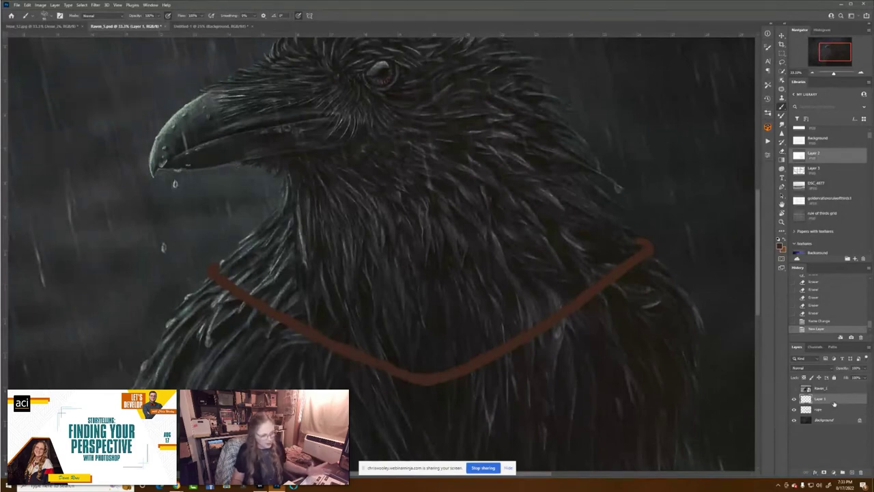
# Select the saved brush preset whose name ends in "Color" and check its Color Dynamics settings.
pyautogui.rightClick(561, 284)
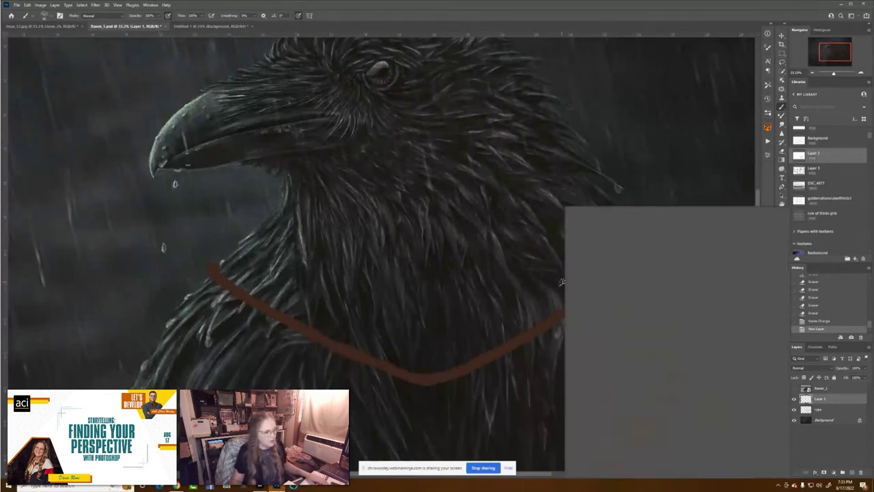
pyautogui.click(594, 460)
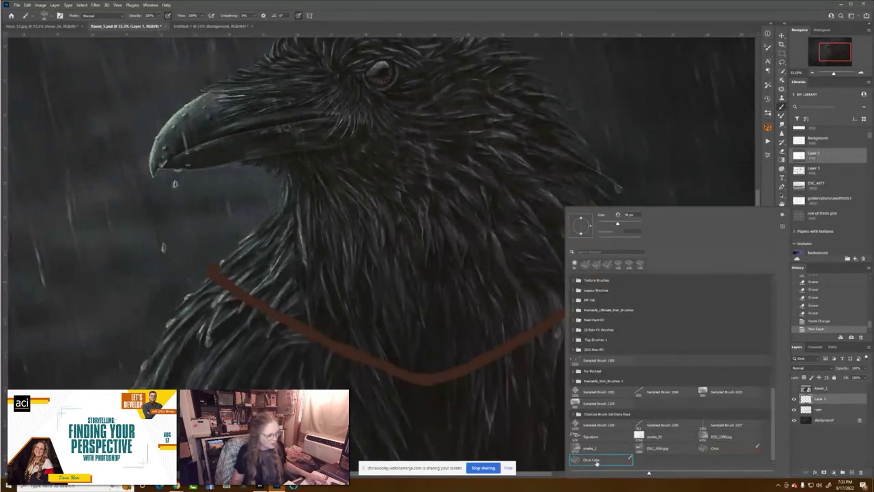
pyautogui.click(587, 18)
pyautogui.moveTo(586, 343); pyautogui.dragTo(614, 248)
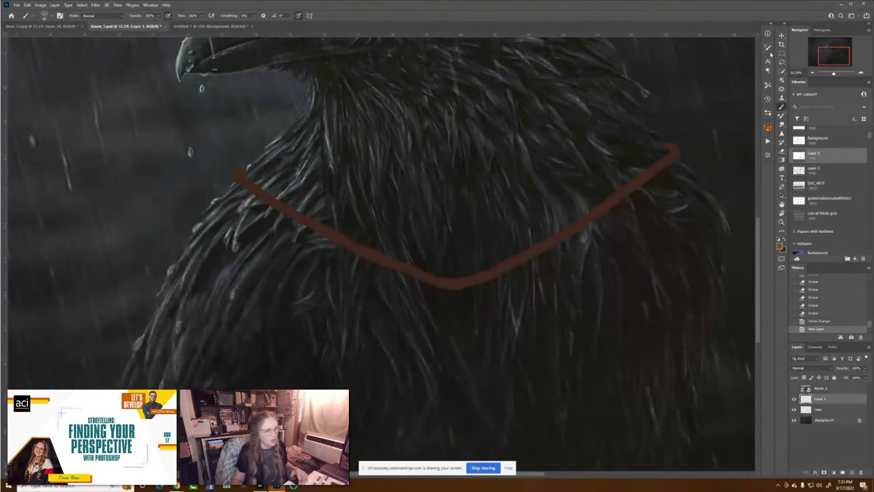
pyautogui.click(766, 48)
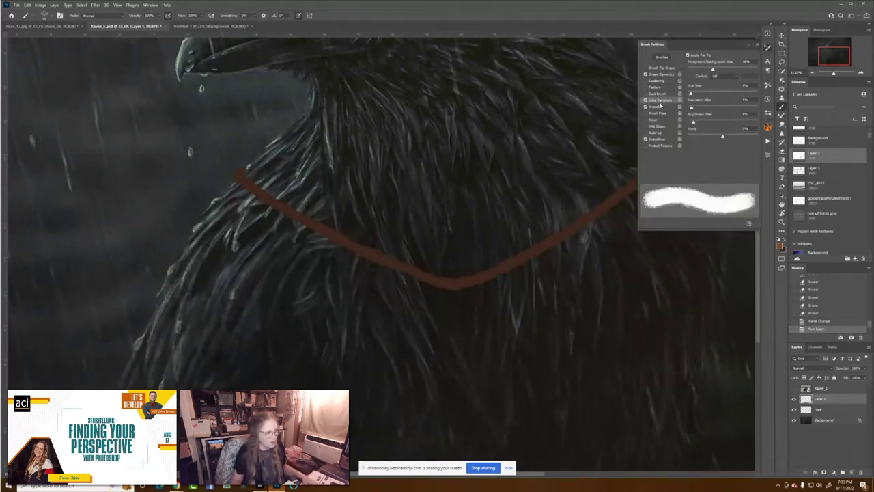
pyautogui.click(767, 48)
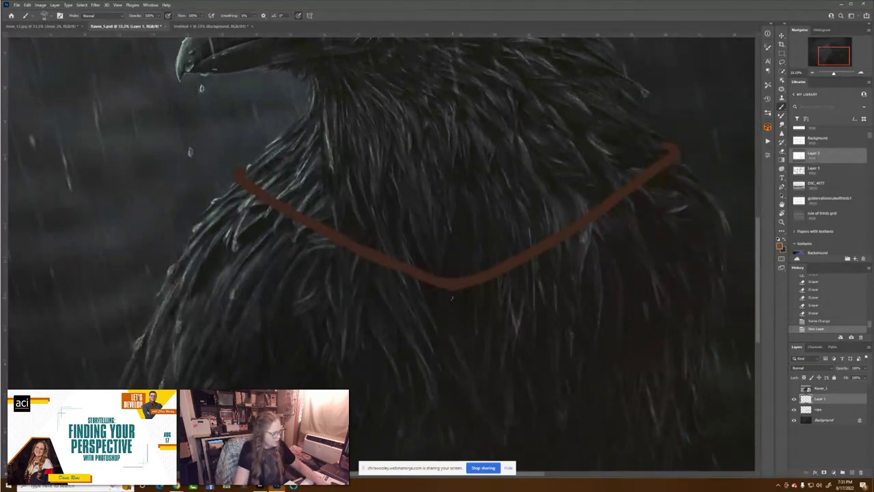
# Paint a filled orange-brown, elongated rock shape with pointed ends just below the lowest point of the band.
pyautogui.moveTo(449, 299)
pyautogui.mouseDown()
pyautogui.moveTo(439, 315)
pyautogui.moveTo(443, 308)
pyautogui.moveTo(515, 386)
pyautogui.moveTo(560, 380)
pyautogui.moveTo(498, 191)
pyautogui.moveTo(465, 194)
pyautogui.mouseUp()
pyautogui.moveTo(418, 153)
pyautogui.mouseDown()
pyautogui.moveTo(410, 186)
pyautogui.moveTo(420, 198)
pyautogui.moveTo(411, 169)
pyautogui.moveTo(400, 178)
pyautogui.mouseUp()
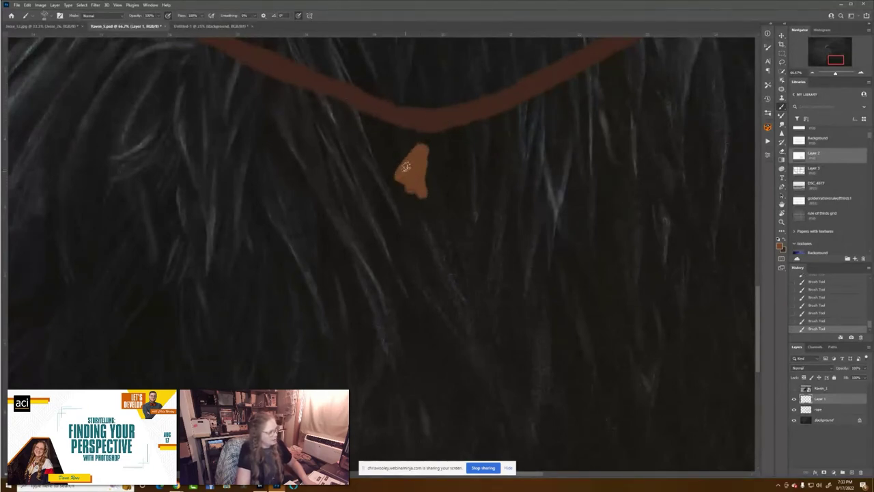
pyautogui.moveTo(390, 236)
pyautogui.mouseDown()
pyautogui.moveTo(398, 196)
pyautogui.moveTo(397, 218)
pyautogui.mouseUp()
pyautogui.moveTo(399, 180)
pyautogui.mouseDown()
pyautogui.moveTo(393, 231)
pyautogui.moveTo(400, 201)
pyautogui.moveTo(400, 250)
pyautogui.moveTo(394, 246)
pyautogui.moveTo(435, 285)
pyautogui.mouseUp()
pyautogui.moveTo(422, 154)
pyautogui.mouseDown()
pyautogui.moveTo(452, 173)
pyautogui.moveTo(464, 231)
pyautogui.moveTo(437, 278)
pyautogui.moveTo(450, 218)
pyautogui.moveTo(458, 223)
pyautogui.moveTo(440, 198)
pyautogui.moveTo(449, 193)
pyautogui.moveTo(422, 163)
pyautogui.moveTo(443, 223)
pyautogui.moveTo(430, 259)
pyautogui.moveTo(410, 241)
pyautogui.moveTo(414, 254)
pyautogui.moveTo(419, 190)
pyautogui.moveTo(407, 185)
pyautogui.moveTo(436, 213)
pyautogui.moveTo(452, 209)
pyautogui.moveTo(459, 180)
pyautogui.moveTo(472, 214)
pyautogui.moveTo(465, 237)
pyautogui.moveTo(472, 219)
pyautogui.moveTo(472, 233)
pyautogui.moveTo(440, 290)
pyautogui.moveTo(445, 267)
pyautogui.moveTo(441, 291)
pyautogui.moveTo(414, 276)
pyautogui.moveTo(439, 292)
pyautogui.moveTo(421, 277)
pyautogui.moveTo(429, 288)
pyautogui.moveTo(456, 252)
pyautogui.moveTo(439, 289)
pyautogui.moveTo(463, 243)
pyautogui.moveTo(445, 285)
pyautogui.moveTo(465, 241)
pyautogui.moveTo(425, 166)
pyautogui.moveTo(432, 254)
pyautogui.moveTo(416, 279)
pyautogui.moveTo(431, 288)
pyautogui.moveTo(434, 280)
pyautogui.moveTo(416, 277)
pyautogui.moveTo(423, 290)
pyautogui.moveTo(402, 263)
pyautogui.mouseUp()
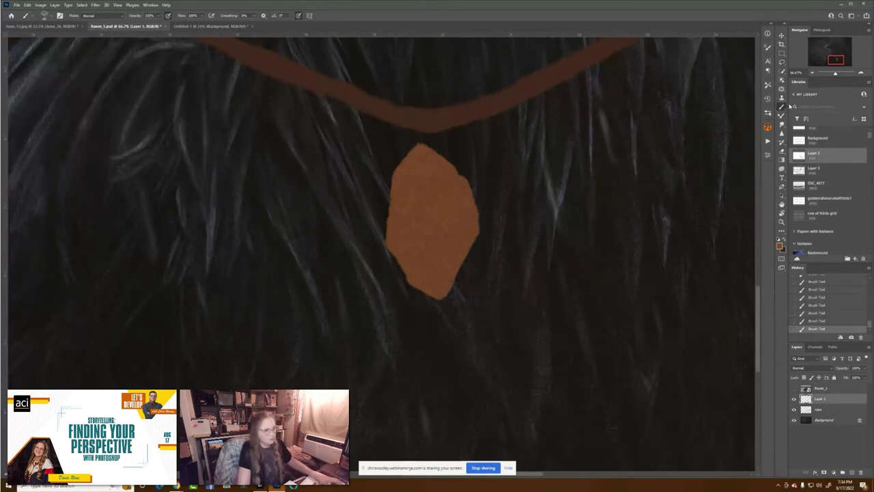
# Refine the rock's upper edges with the Eraser, and repaint its top point and left edge with the Brush.
pyautogui.click(782, 151)
pyautogui.moveTo(442, 144)
pyautogui.mouseDown()
pyautogui.moveTo(460, 170)
pyautogui.moveTo(447, 146)
pyautogui.moveTo(422, 142)
pyautogui.moveTo(460, 171)
pyautogui.mouseUp()
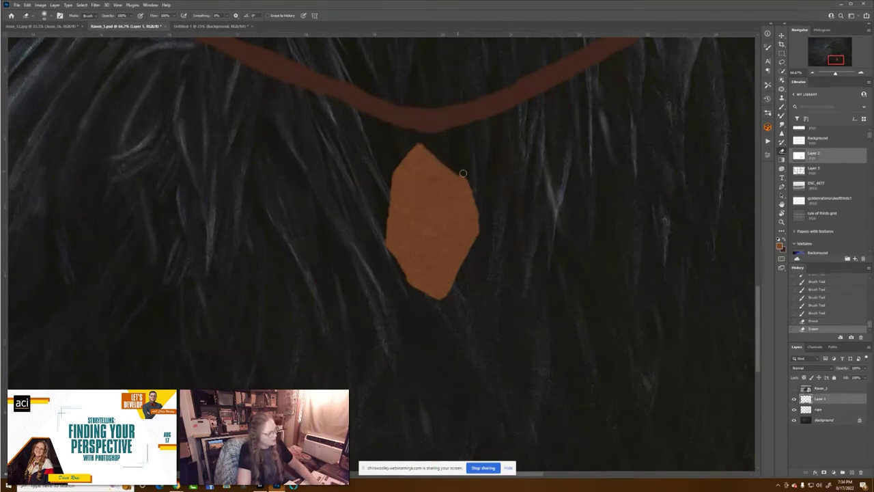
pyautogui.moveTo(397, 145)
pyautogui.mouseDown()
pyautogui.moveTo(398, 160)
pyautogui.moveTo(423, 134)
pyautogui.moveTo(395, 168)
pyautogui.moveTo(424, 137)
pyautogui.mouseUp()
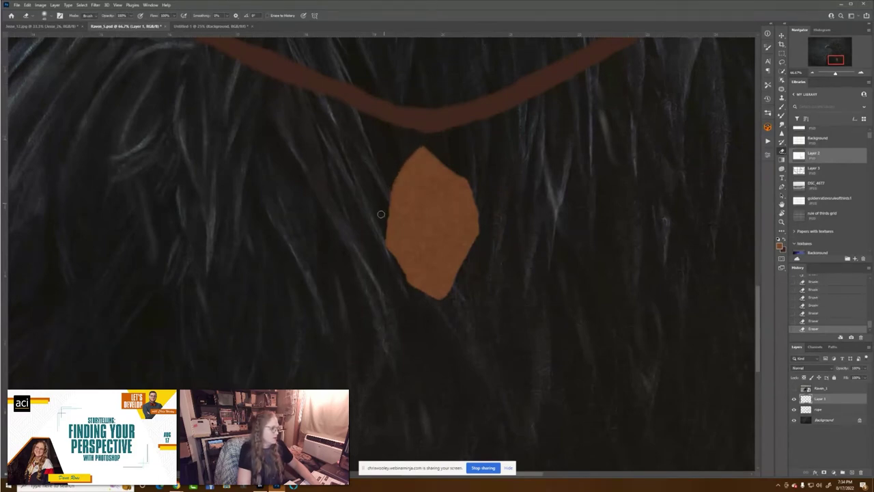
pyautogui.press('b')
pyautogui.moveTo(423, 147); pyautogui.dragTo(430, 150)
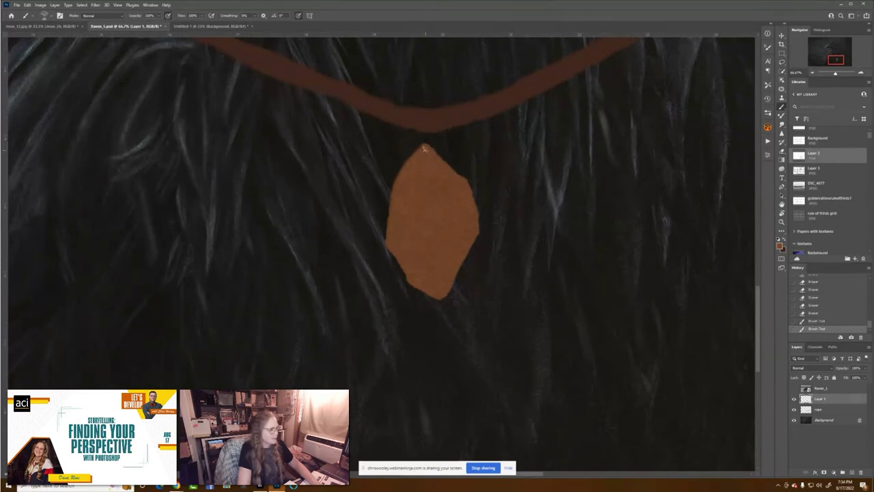
pyautogui.moveTo(423, 146)
pyautogui.mouseDown()
pyautogui.moveTo(399, 171)
pyautogui.moveTo(401, 226)
pyautogui.mouseUp()
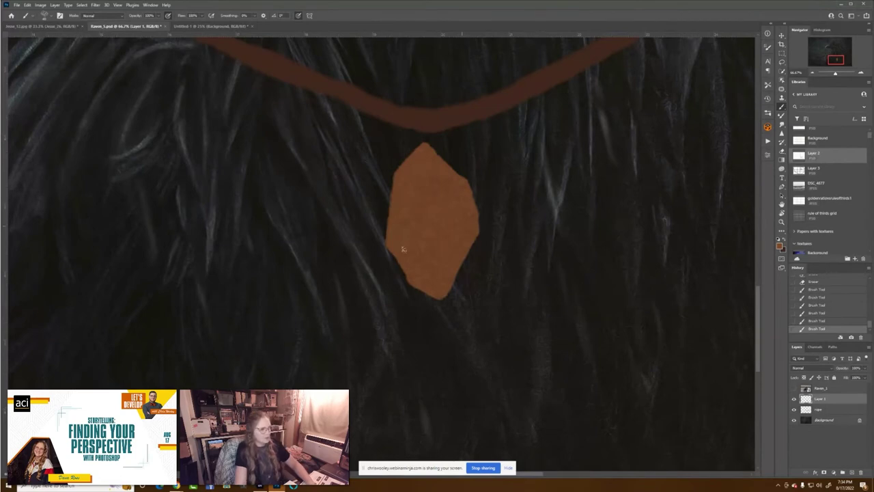
# Rename the pendant's layer as "rock" and create a new layer named "hook" above it.
pyautogui.moveTo(446, 208); pyautogui.dragTo(566, 301)
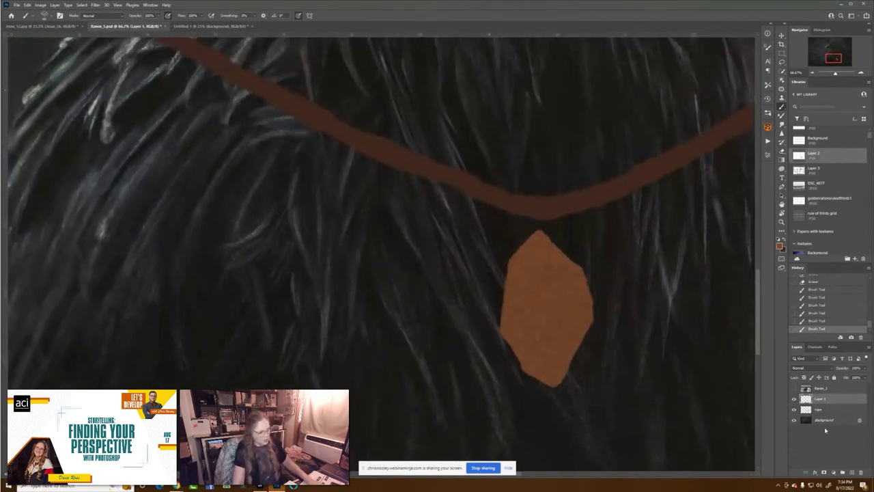
pyautogui.doubleClick(820, 400)
pyautogui.press('super+h')
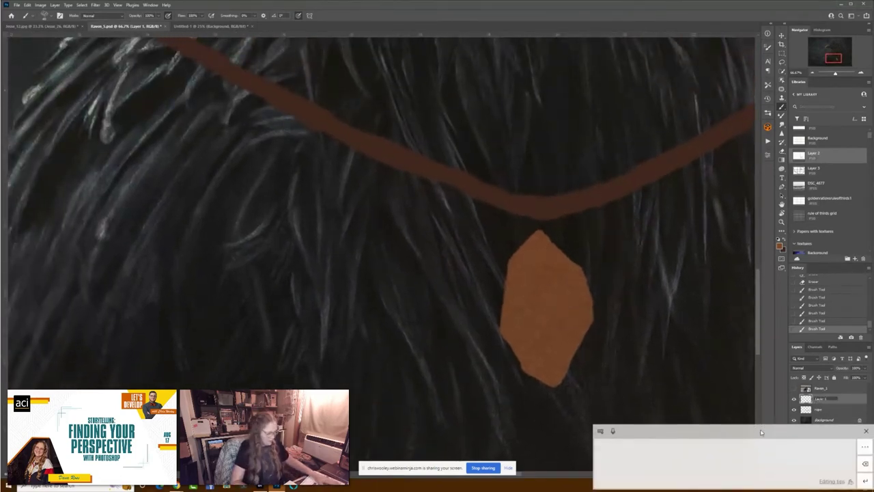
pyautogui.click(866, 430)
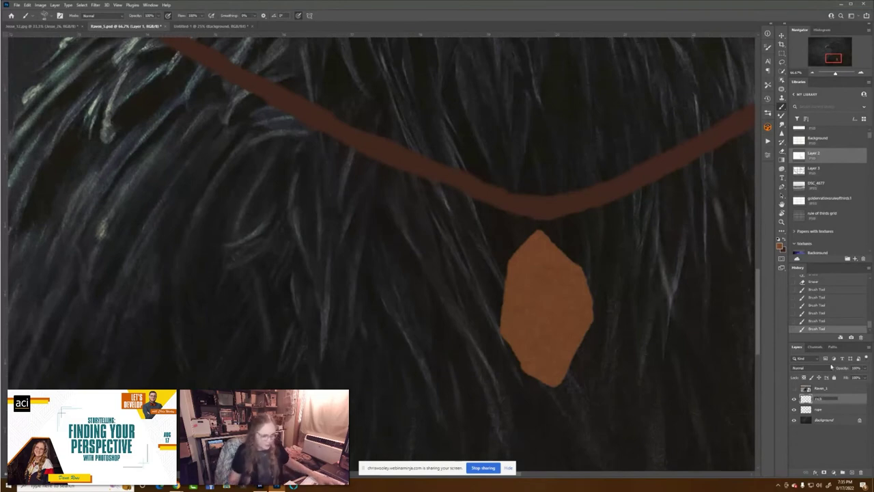
pyautogui.press('Return')
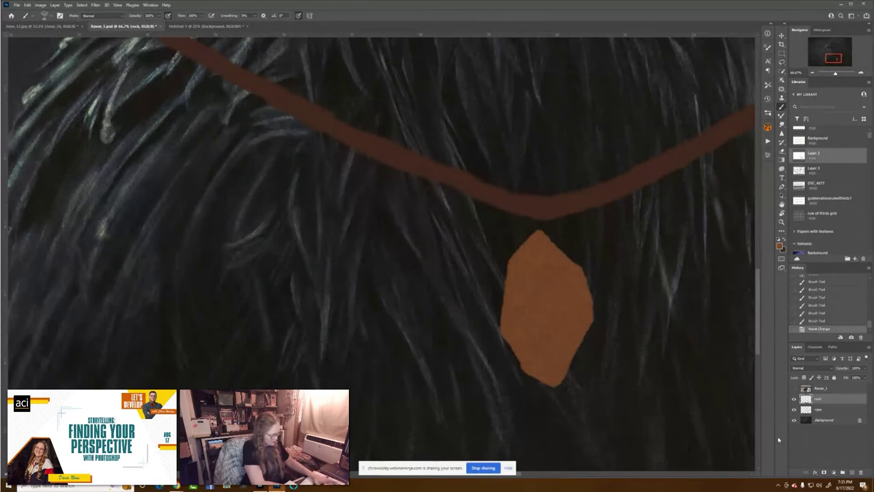
pyautogui.hotkey('ctrl', 'shift', 'n')
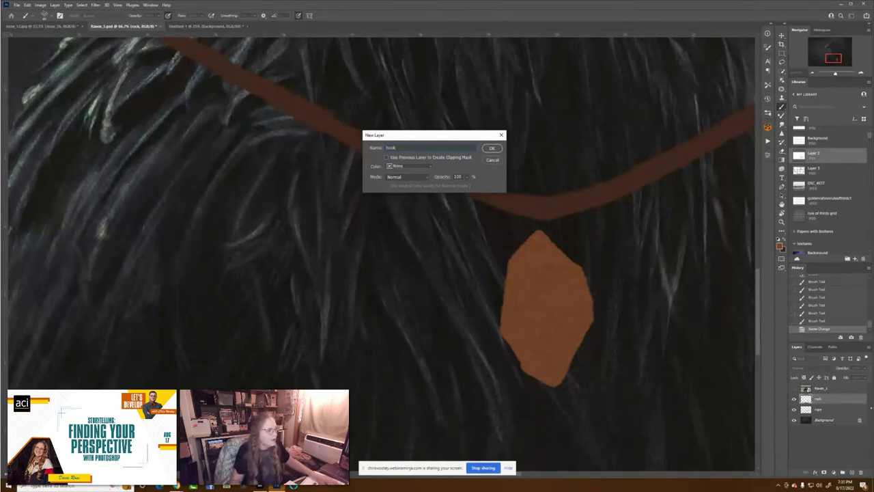
pyautogui.click(492, 148)
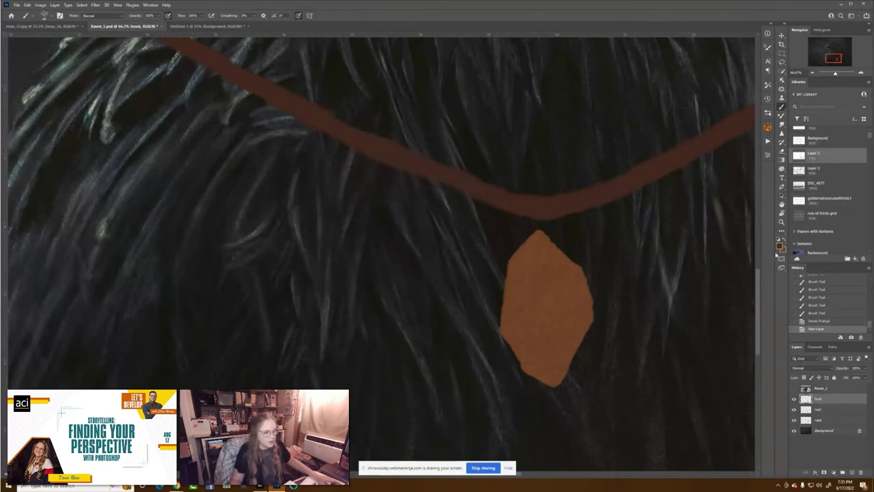
# On the hook layer, paint a dark brown loop around the rope's lowest point and prongs extending over the top of the rock.
pyautogui.click(540, 225)
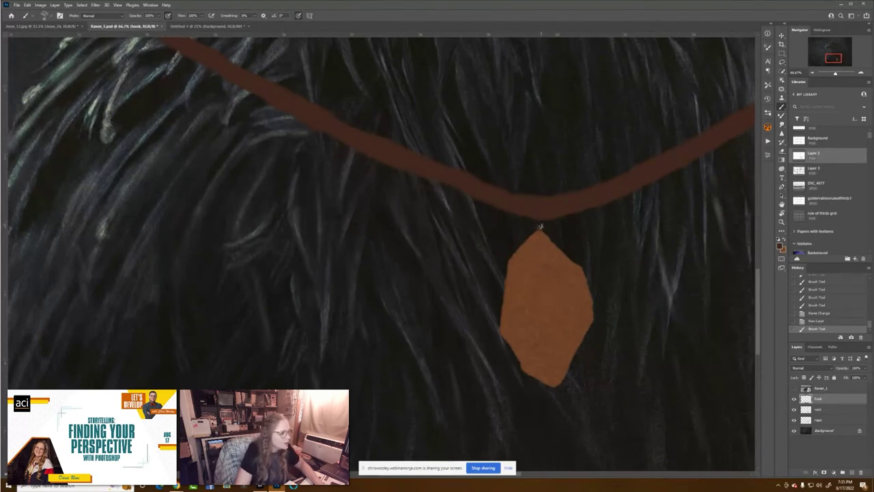
pyautogui.click(539, 211)
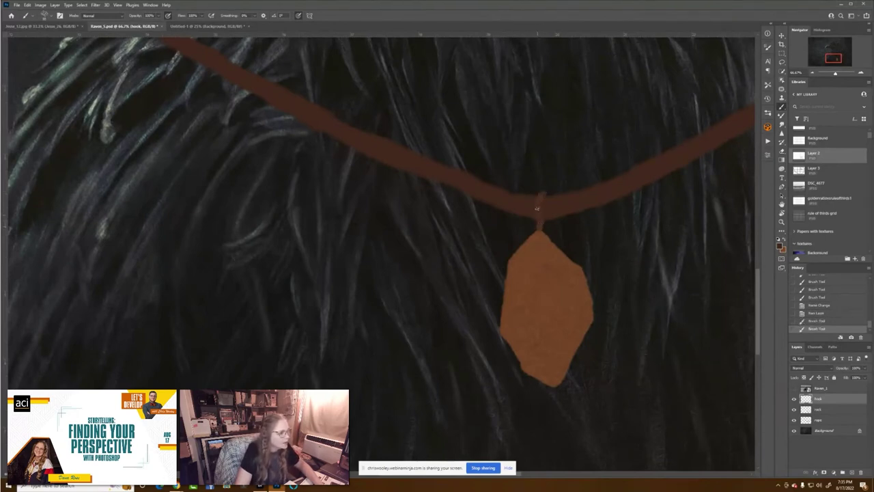
pyautogui.hotkey('ctrl', '+')
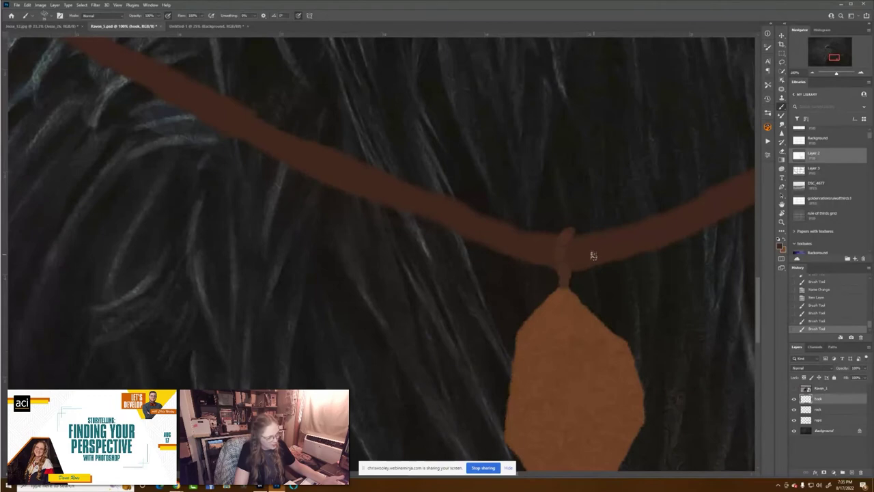
pyautogui.hotkey('ctrl', '+')
pyautogui.moveTo(604, 302); pyautogui.dragTo(427, 276)
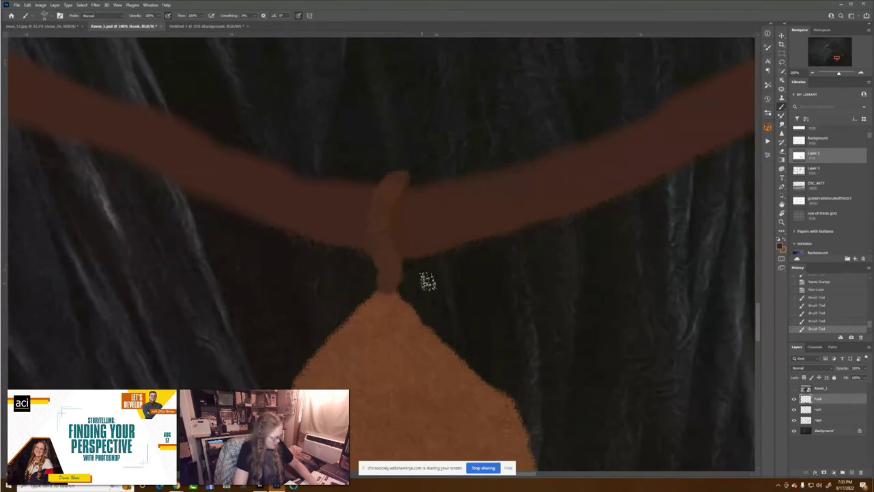
pyautogui.moveTo(396, 275); pyautogui.dragTo(404, 260)
pyautogui.click(404, 263)
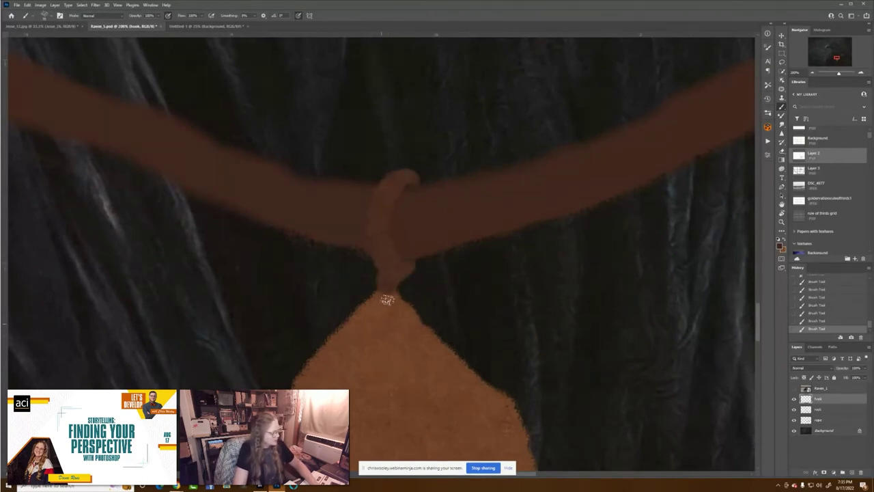
pyautogui.moveTo(357, 312)
pyautogui.mouseDown()
pyautogui.moveTo(387, 309)
pyautogui.moveTo(383, 292)
pyautogui.moveTo(403, 309)
pyautogui.moveTo(370, 312)
pyautogui.moveTo(311, 362)
pyautogui.moveTo(363, 307)
pyautogui.mouseUp()
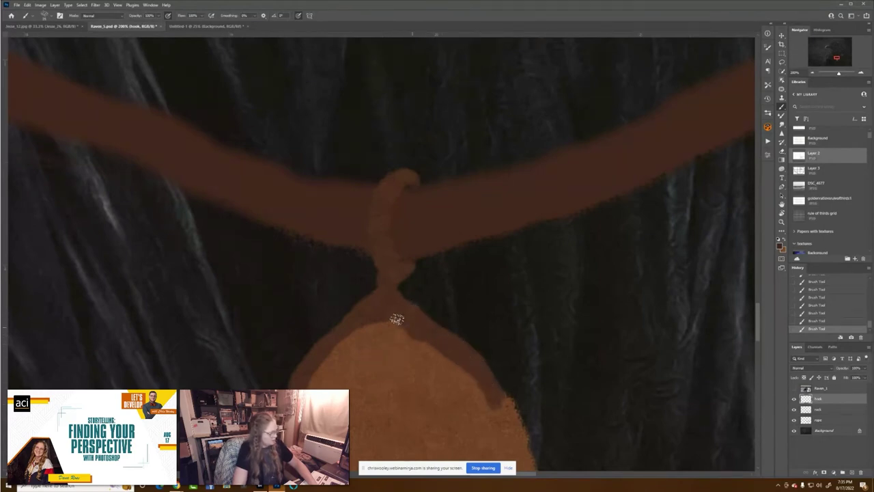
pyautogui.moveTo(387, 325)
pyautogui.mouseDown()
pyautogui.moveTo(400, 371)
pyautogui.moveTo(385, 336)
pyautogui.mouseUp()
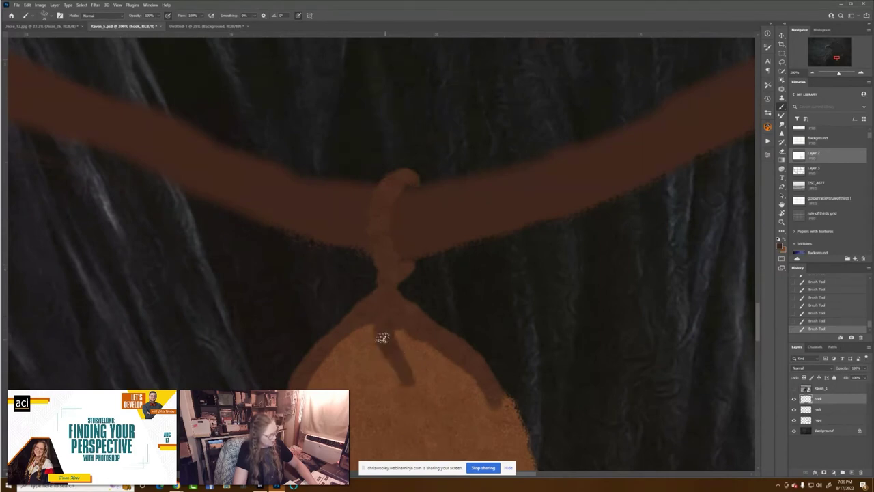
# On the rope layer, choose the first custom charcoal tool preset without color and lock the layer's transparent pixels.
pyautogui.hotkey('ctrl', '0')
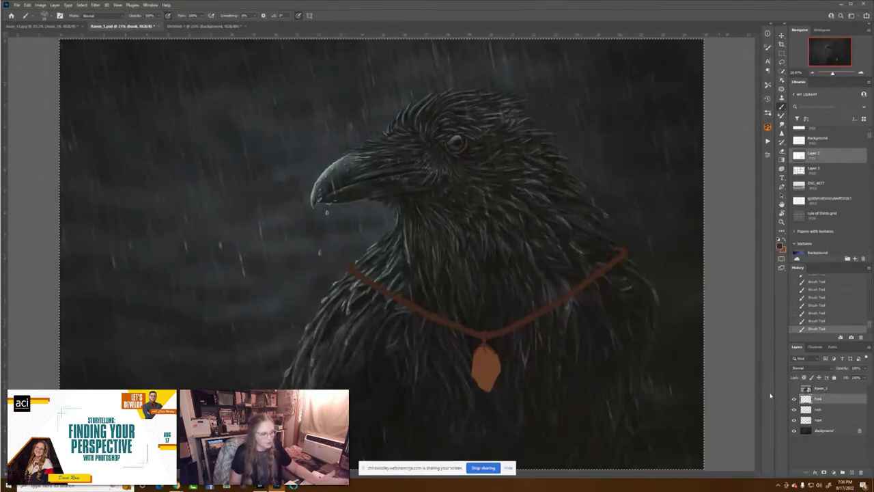
pyautogui.click(837, 418)
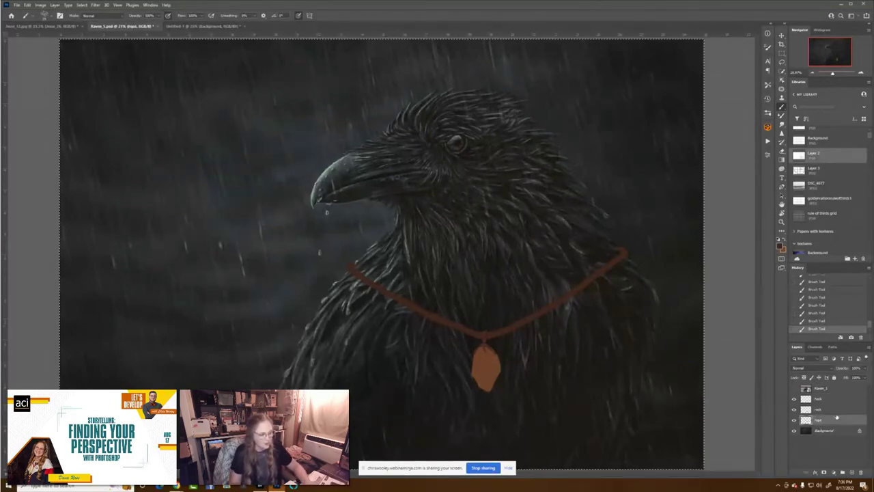
pyautogui.rightClick(598, 322)
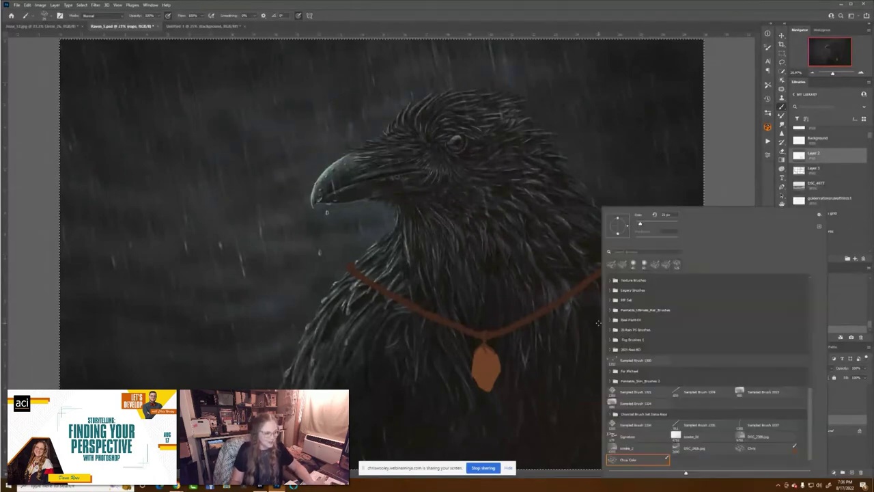
pyautogui.click(771, 449)
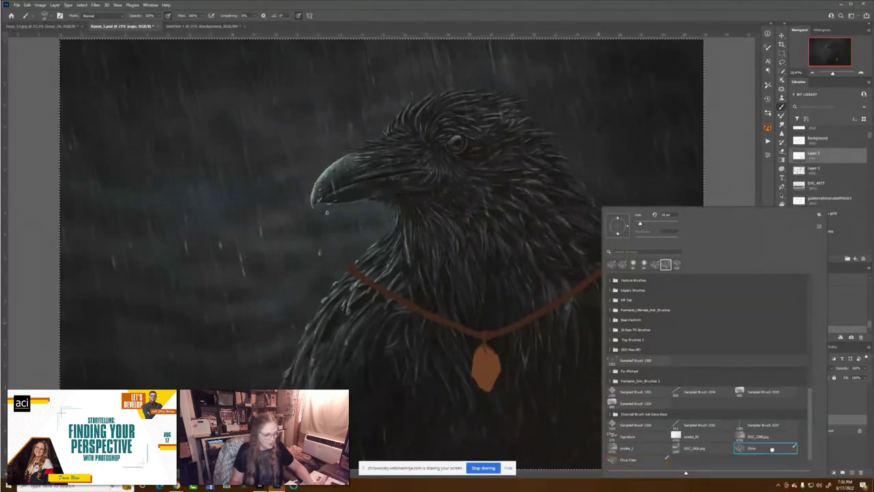
pyautogui.click(637, 12)
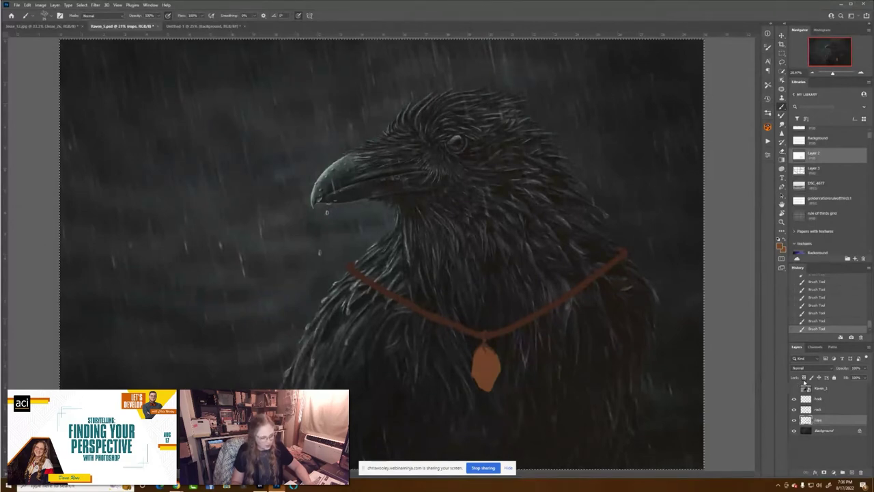
pyautogui.click(804, 378)
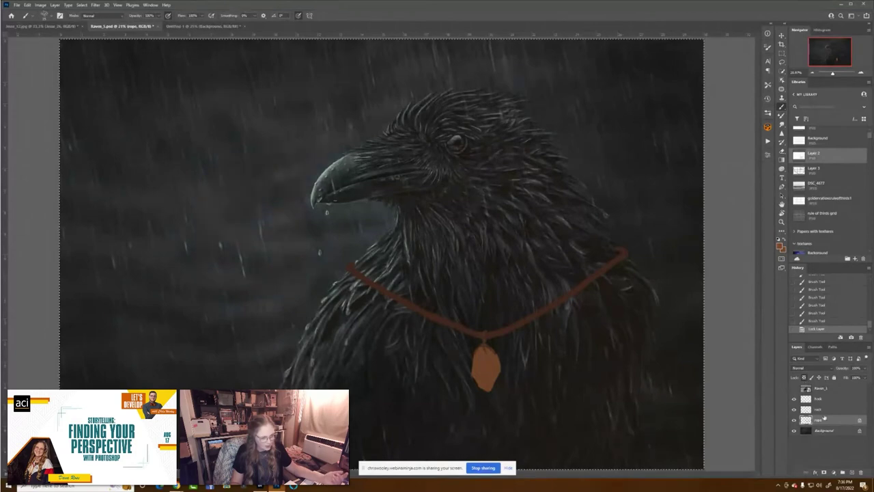
# Shade the rope's edges from the hook toward its right end, using the Brush in Multiply mode at 20% opacity.
pyautogui.hotkey('ctrl', '+')
pyautogui.moveTo(531, 364); pyautogui.dragTo(476, 383)
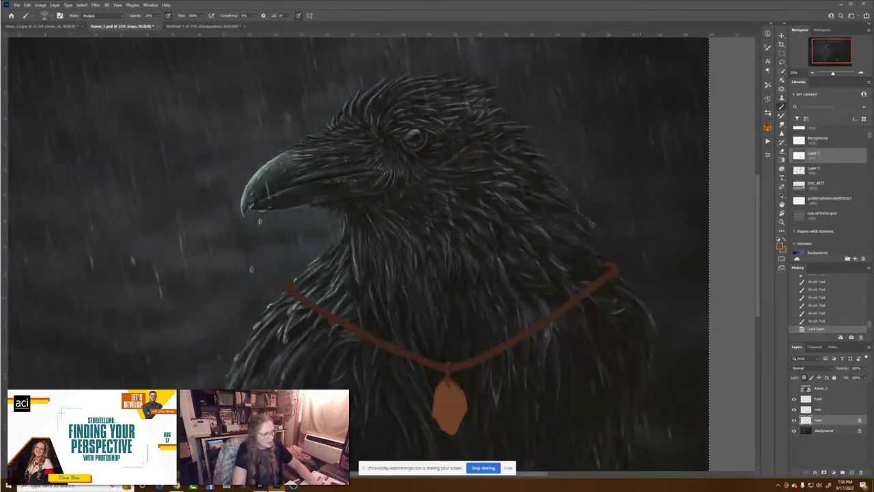
pyautogui.hotkey('ctrl', '+')
pyautogui.moveTo(568, 385); pyautogui.dragTo(553, 349)
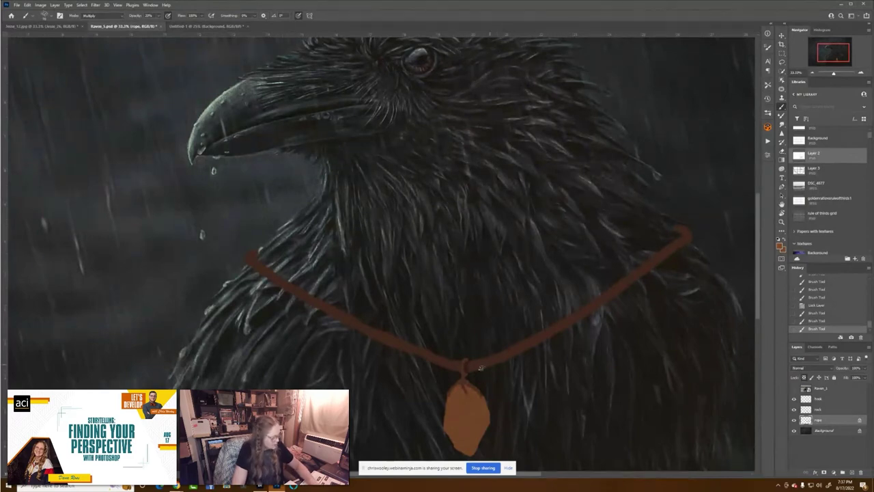
pyautogui.moveTo(478, 370); pyautogui.dragTo(505, 362)
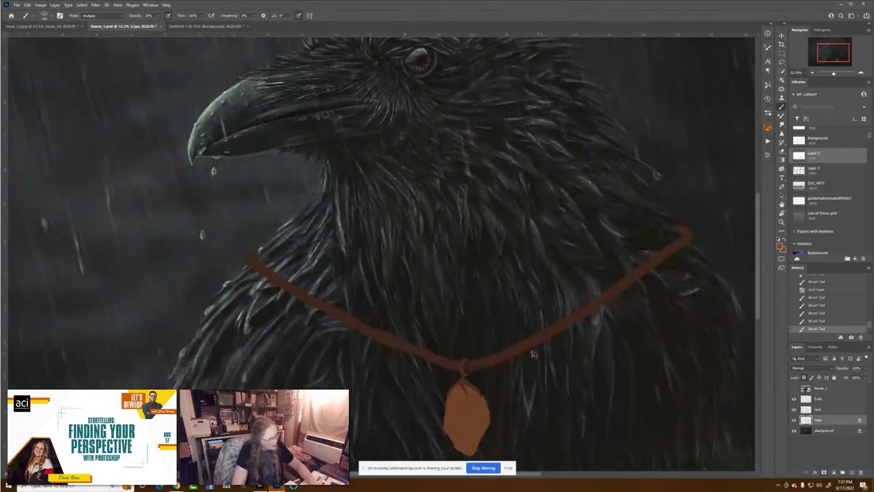
pyautogui.hotkey('ctrl', '+')
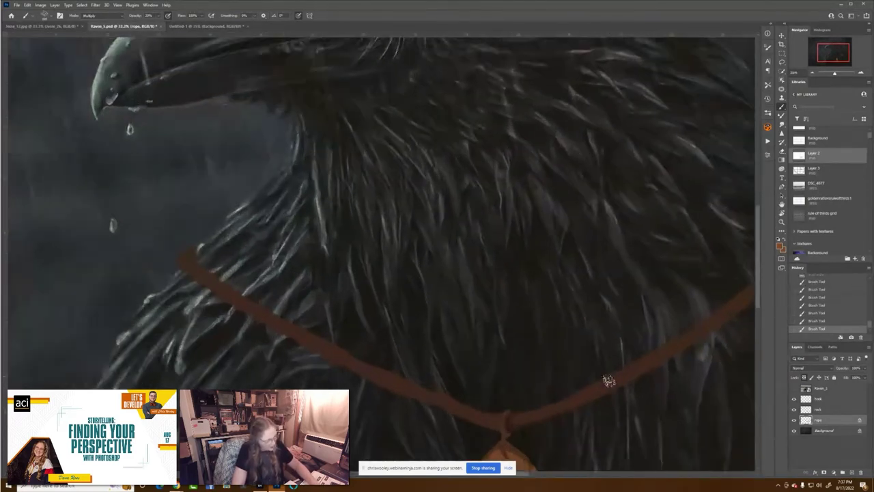
pyautogui.moveTo(566, 370); pyautogui.dragTo(498, 327)
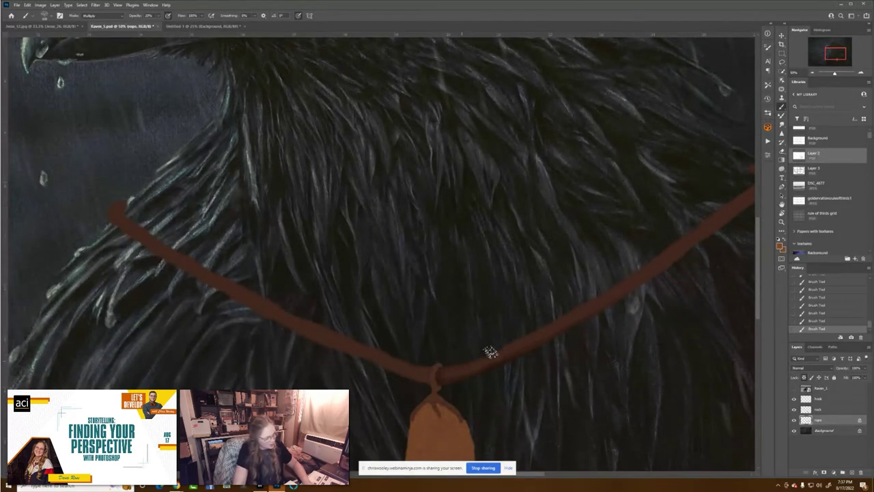
pyautogui.moveTo(557, 309)
pyautogui.mouseDown()
pyautogui.moveTo(560, 325)
pyautogui.moveTo(569, 308)
pyautogui.mouseUp()
pyautogui.moveTo(501, 344); pyautogui.dragTo(531, 327)
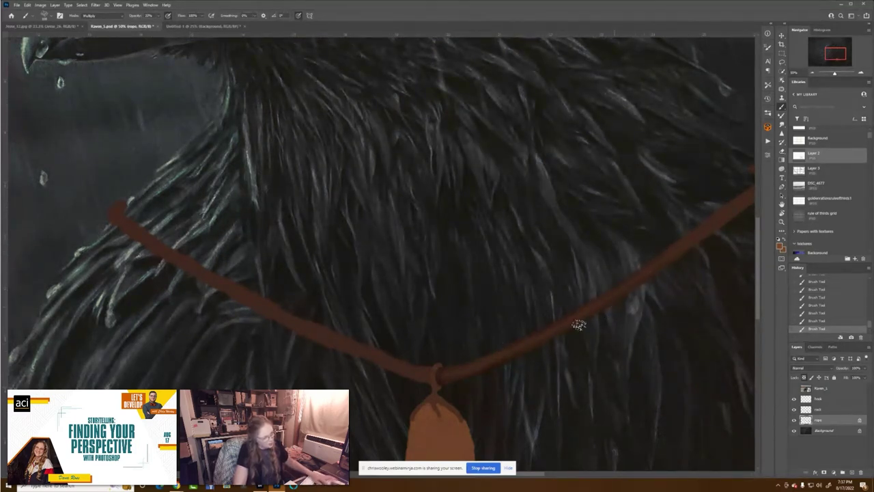
pyautogui.moveTo(627, 308); pyautogui.dragTo(501, 378)
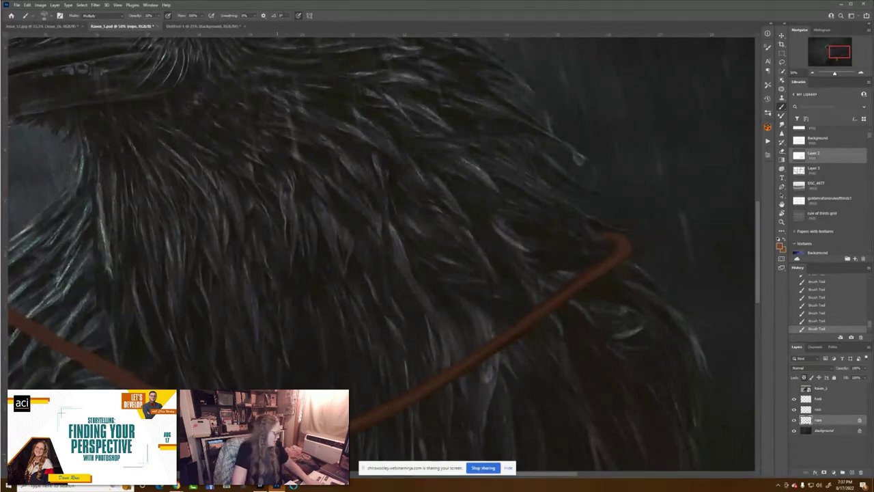
# Shade the left half of the rope in Multiply mode, and paint lighter highlights along the rope's middle in Screen mode.
pyautogui.hscroll(-5, 192, 262)
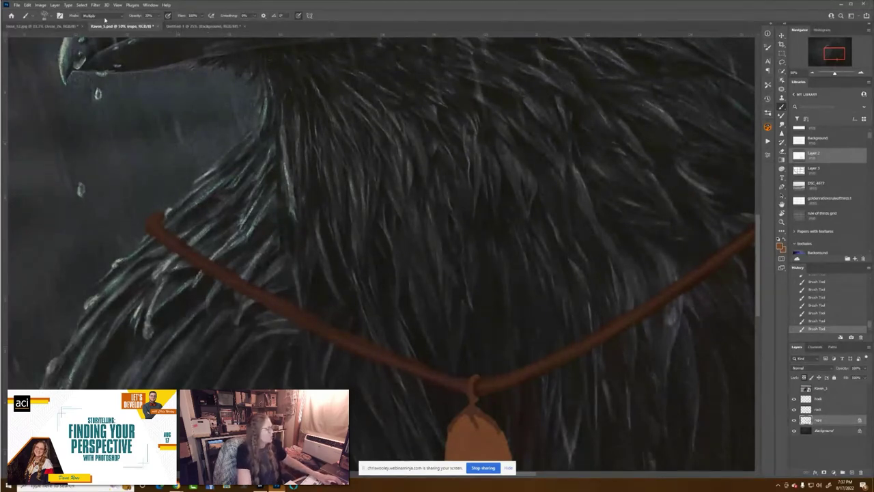
pyautogui.scroll(-5, 90, 18)
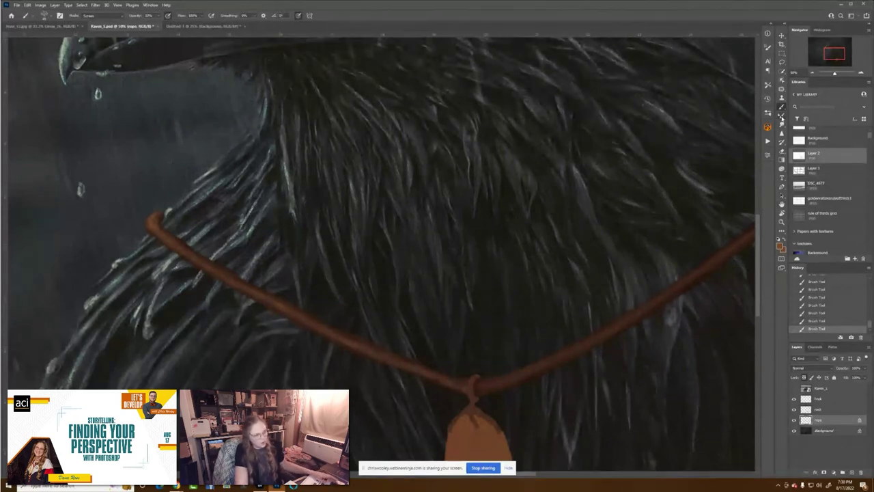
# Choose the custom charcoal brush for the Mixer Brush and save it as a new mixer preset including tool settings and color.
pyautogui.click(782, 116)
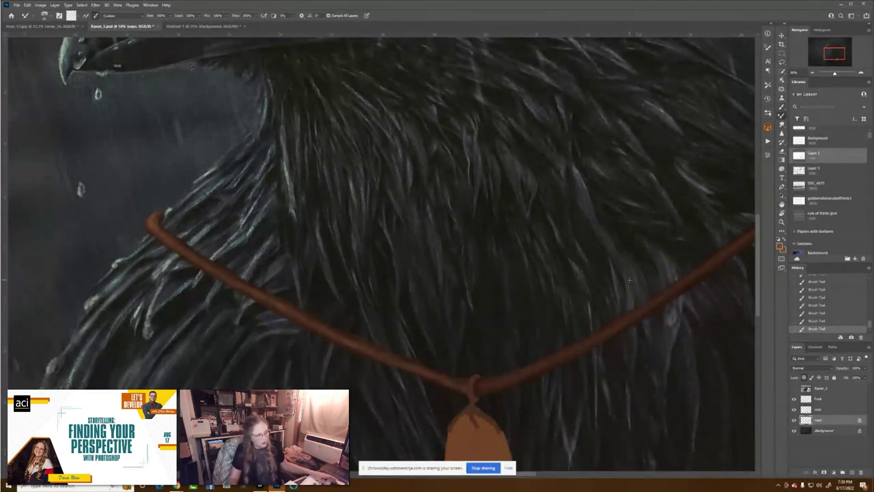
pyautogui.rightClick(629, 280)
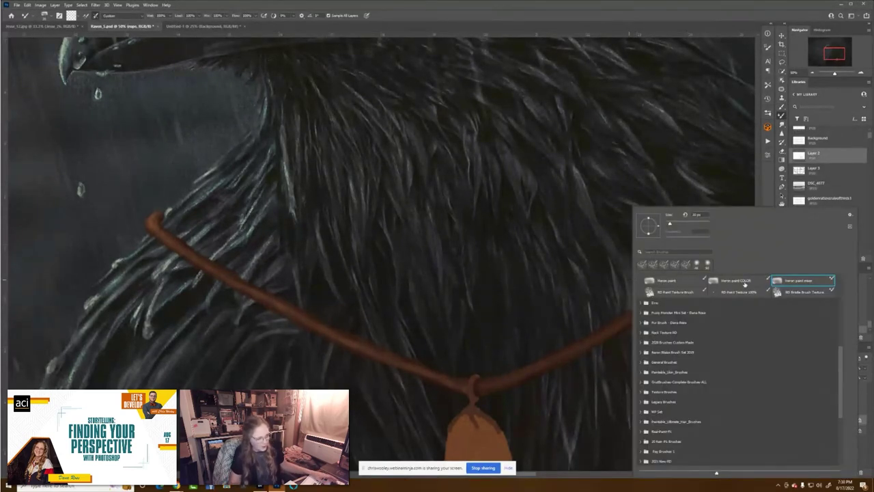
pyautogui.scroll(-5, 839, 374)
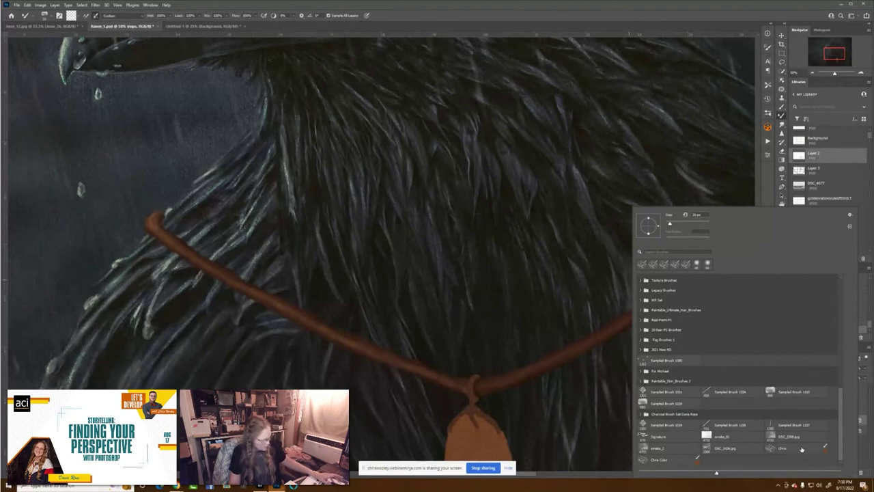
pyautogui.click(800, 448)
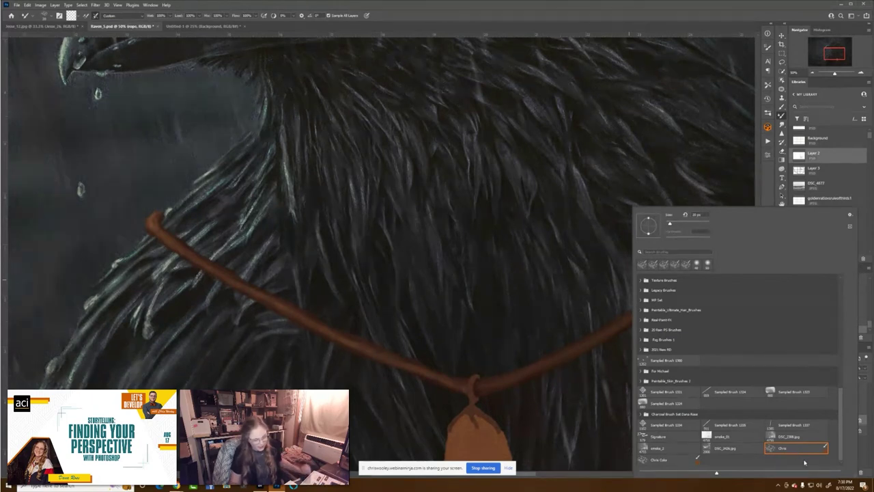
pyautogui.click(850, 215)
pyautogui.click(850, 224)
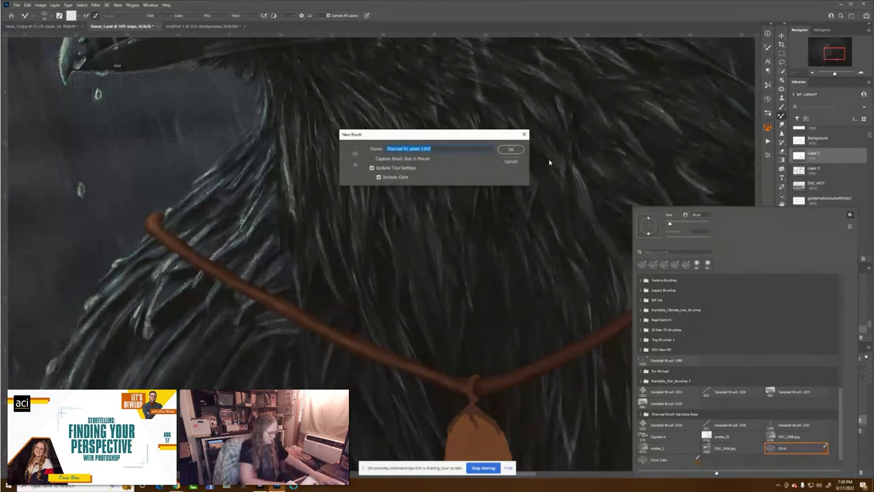
pyautogui.write('Chris Hair')
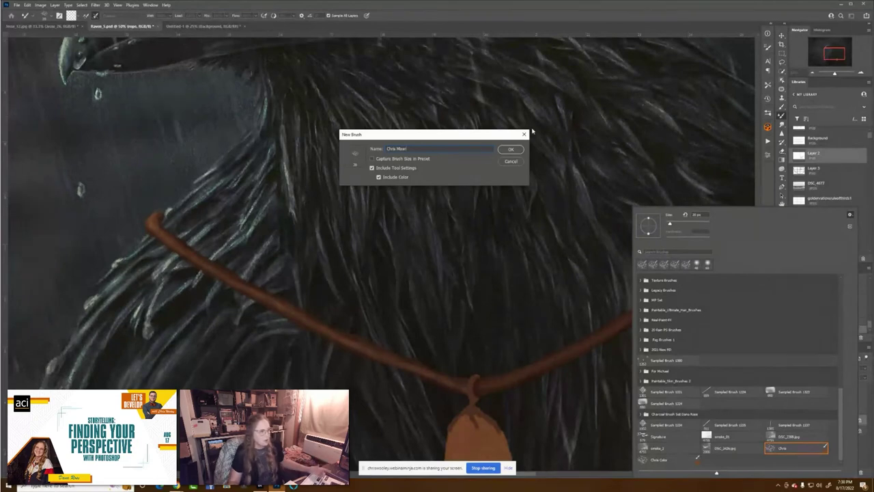
pyautogui.click(517, 152)
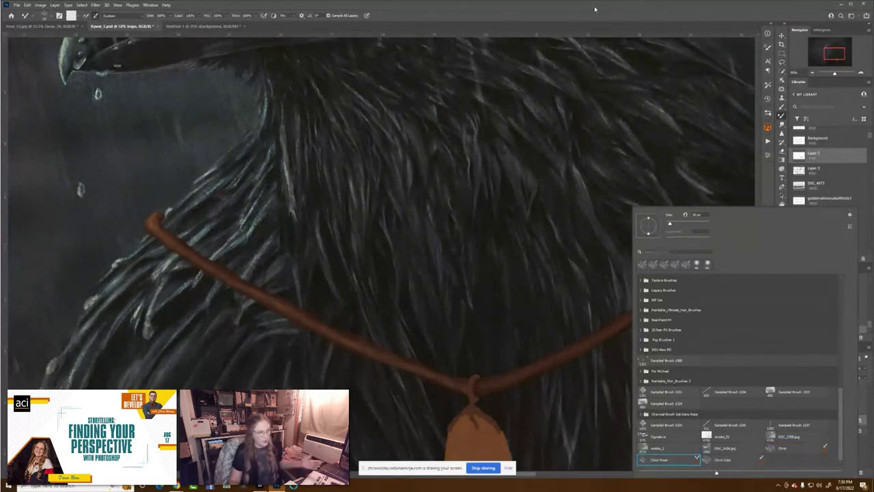
pyautogui.press('Escape')
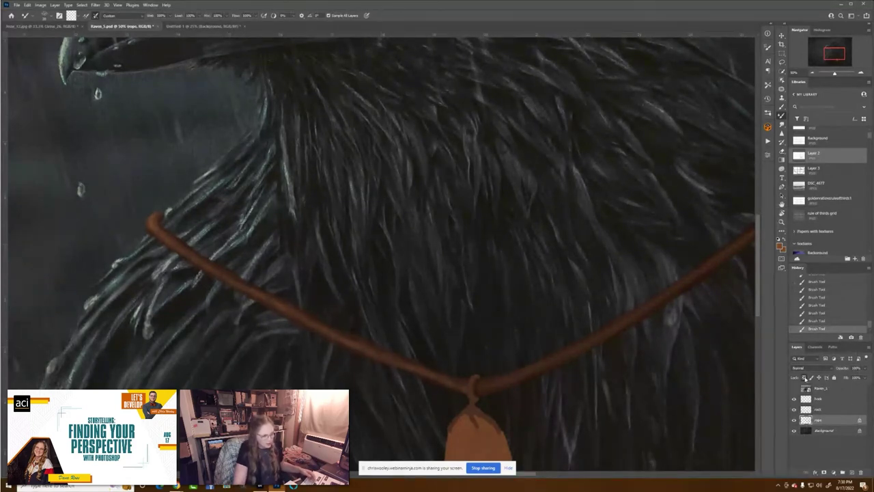
# Blend the rope's left end with the Mixer Brush while transparency is unlocked, and lock the rope layer's transparent pixels again.
pyautogui.moveTo(148, 222)
pyautogui.mouseDown()
pyautogui.moveTo(157, 231)
pyautogui.moveTo(158, 220)
pyautogui.mouseUp()
pyautogui.moveTo(156, 218); pyautogui.dragTo(159, 221)
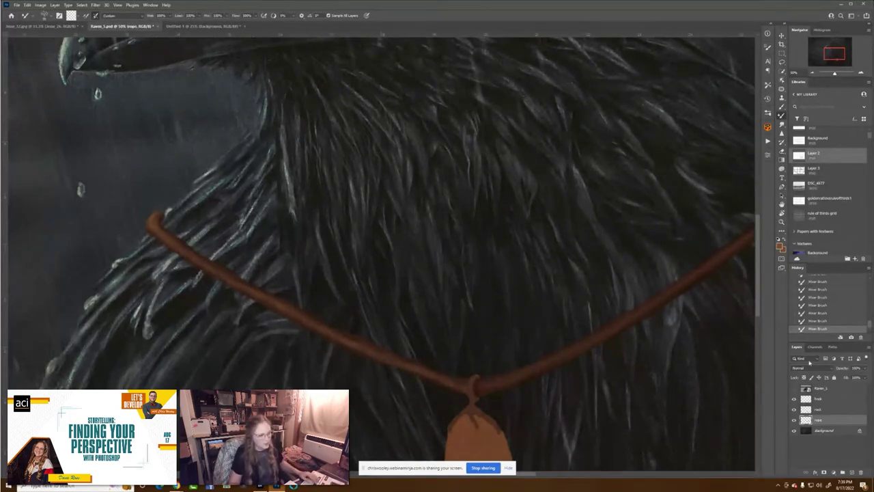
pyautogui.click(804, 378)
# Paint Screen-mode highlights with the Brush along the rope's right half, from the hook up to its curled end.
pyautogui.click(780, 107)
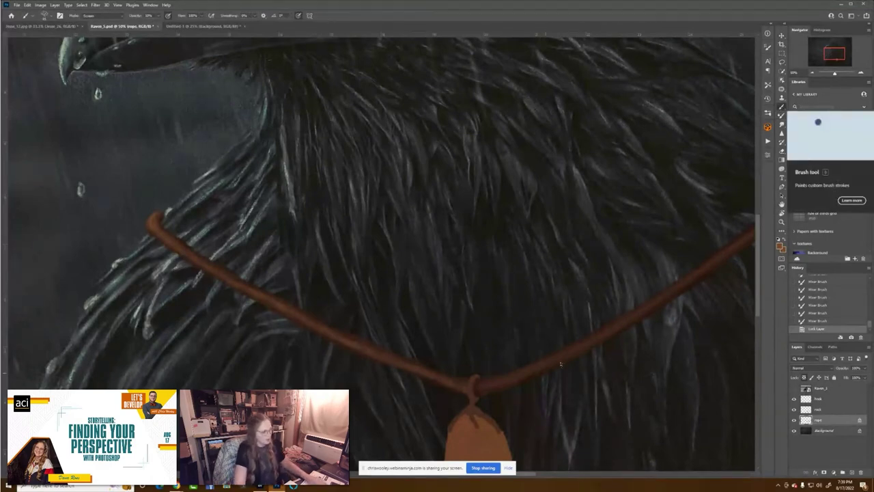
pyautogui.click(485, 386)
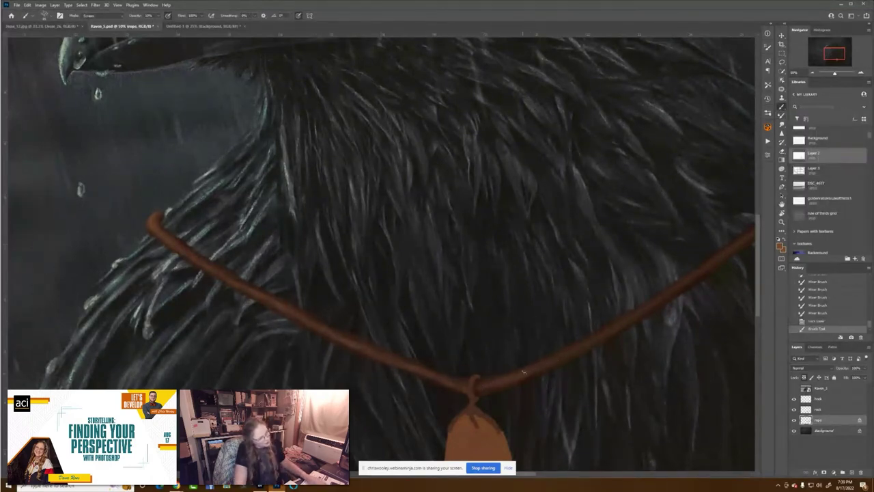
pyautogui.click(598, 331)
pyautogui.click(620, 321)
pyautogui.click(640, 311)
pyautogui.click(661, 301)
pyautogui.click(683, 302)
pyautogui.moveTo(682, 302)
pyautogui.mouseDown()
pyautogui.moveTo(542, 332)
pyautogui.moveTo(551, 320)
pyautogui.mouseUp()
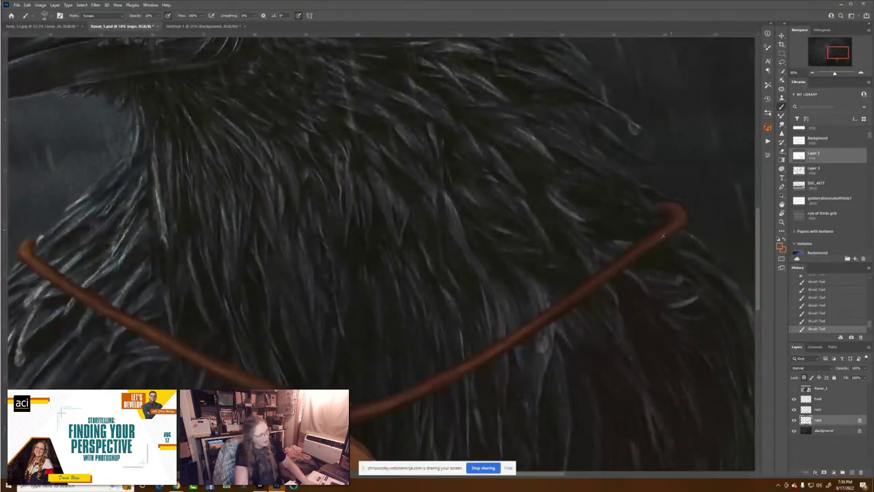
pyautogui.moveTo(470, 420); pyautogui.dragTo(591, 283)
# Select the hook layer and step back through the history to remove the trial highlight strokes on the loop.
pyautogui.click(819, 398)
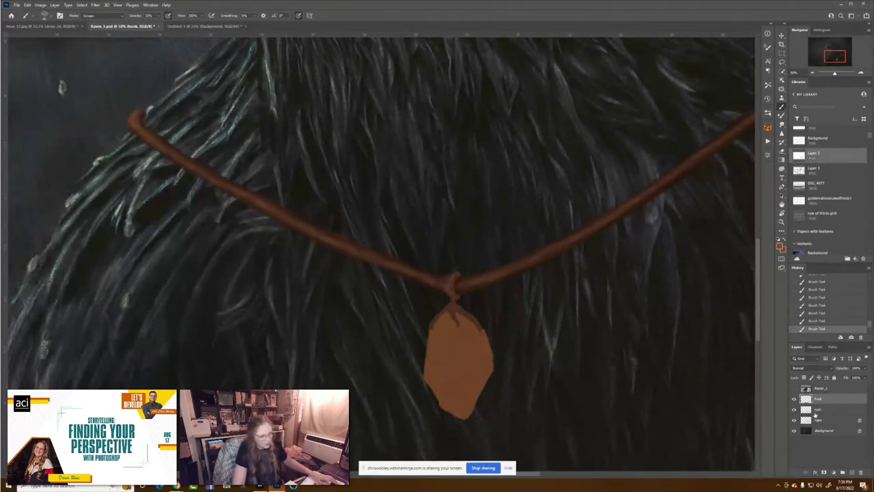
pyautogui.hotkey('ctrl', '+')
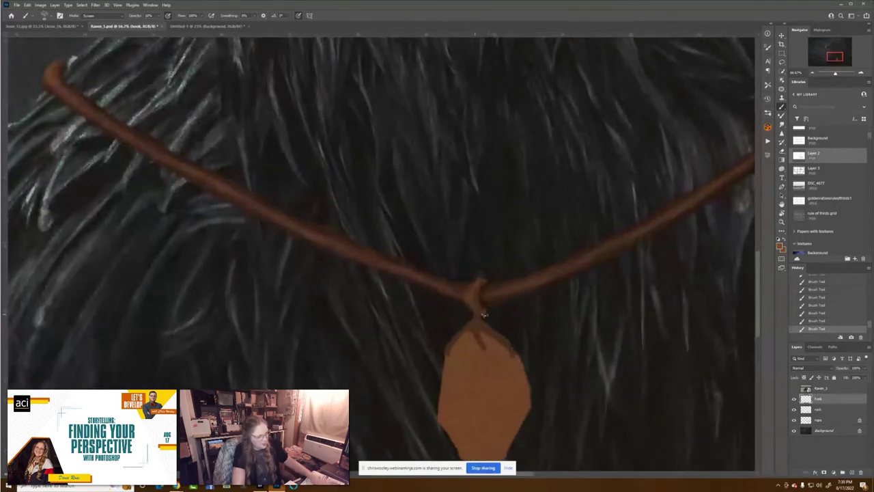
pyautogui.click(832, 321)
pyautogui.click(833, 313)
pyautogui.click(829, 304)
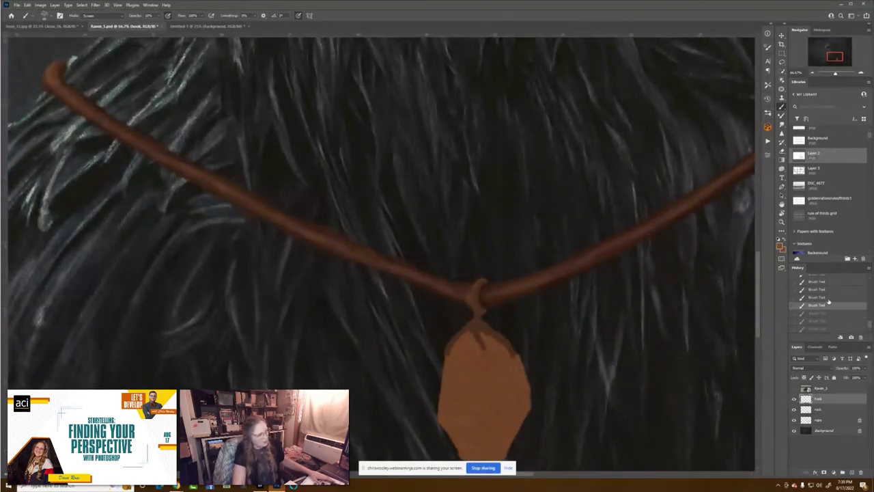
pyautogui.click(827, 299)
pyautogui.click(831, 290)
pyautogui.click(832, 298)
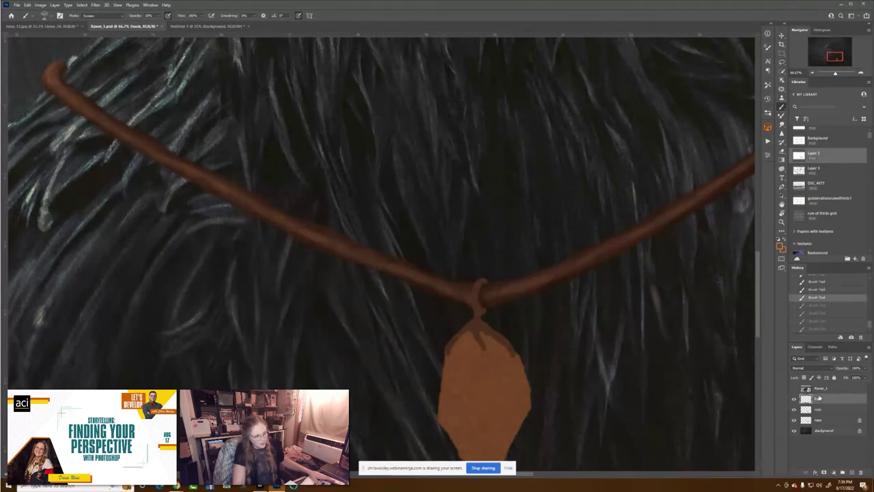
# Lock the hook layer's transparent pixels, and paint Multiply shadows and Screen highlights on its loop and prongs.
pyautogui.click(803, 378)
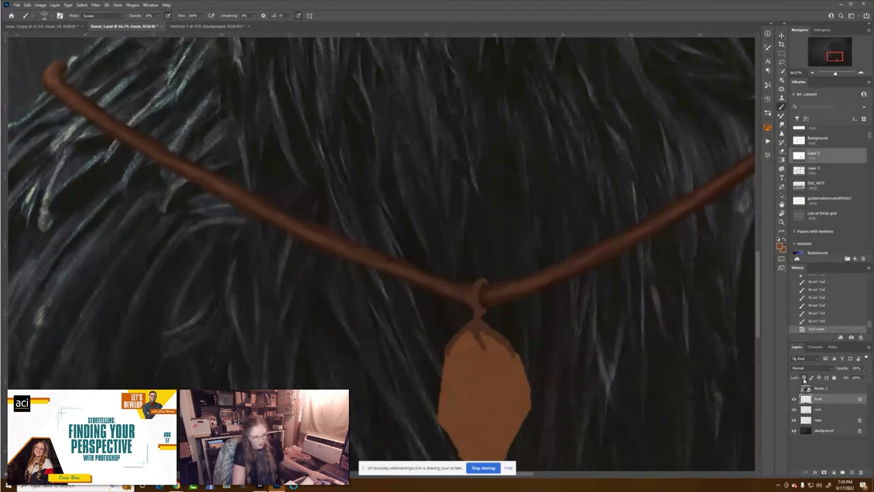
pyautogui.moveTo(472, 307)
pyautogui.mouseDown()
pyautogui.moveTo(483, 274)
pyautogui.moveTo(470, 288)
pyautogui.moveTo(469, 302)
pyautogui.moveTo(488, 273)
pyautogui.moveTo(472, 287)
pyautogui.moveTo(473, 308)
pyautogui.moveTo(474, 284)
pyautogui.moveTo(492, 277)
pyautogui.moveTo(467, 292)
pyautogui.moveTo(478, 315)
pyautogui.mouseUp()
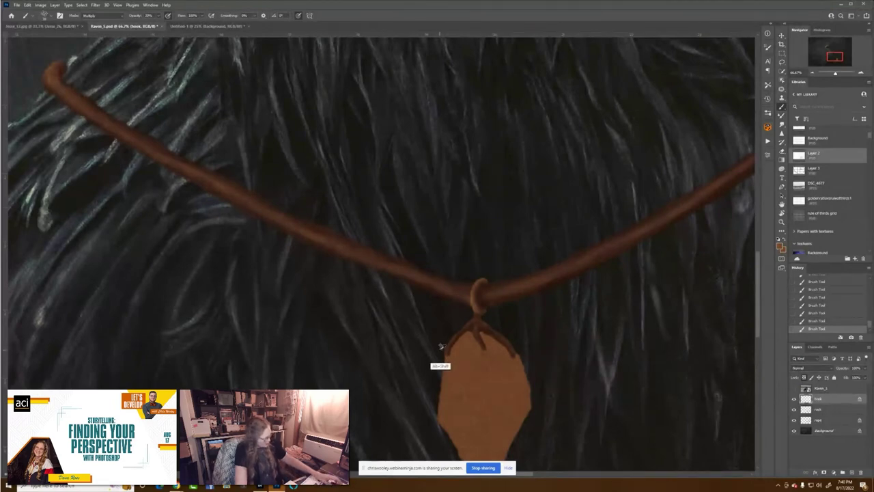
pyautogui.scroll(-5, 97, 16)
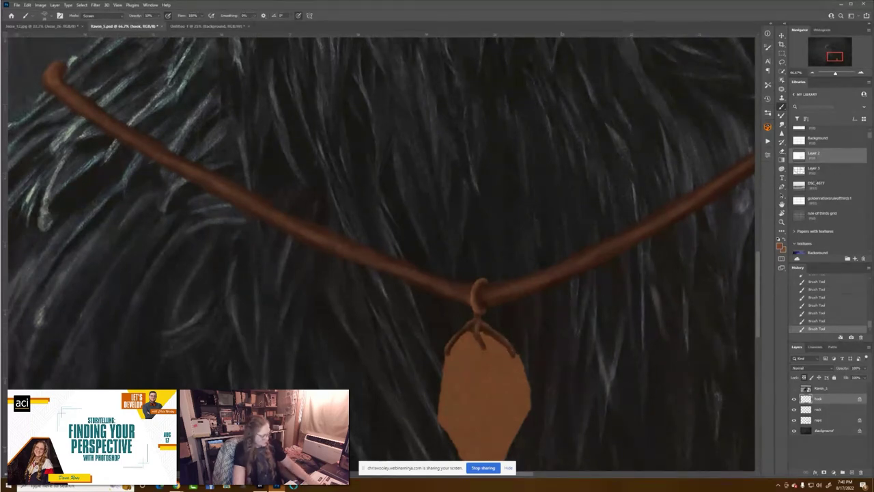
pyautogui.hotkey('ctrl', '-')
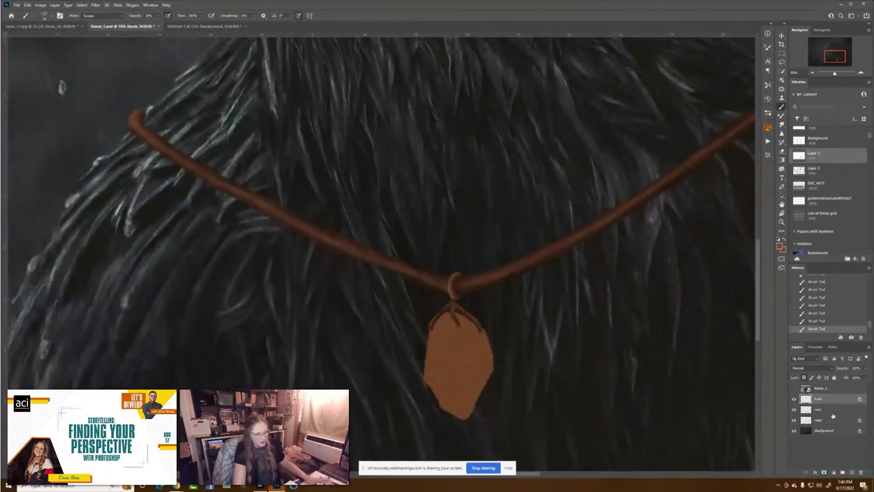
# Lock the rock layer's transparent pixels and paint Multiply-mode shadows with the Brush to form facets on the rock.
pyautogui.click(830, 412)
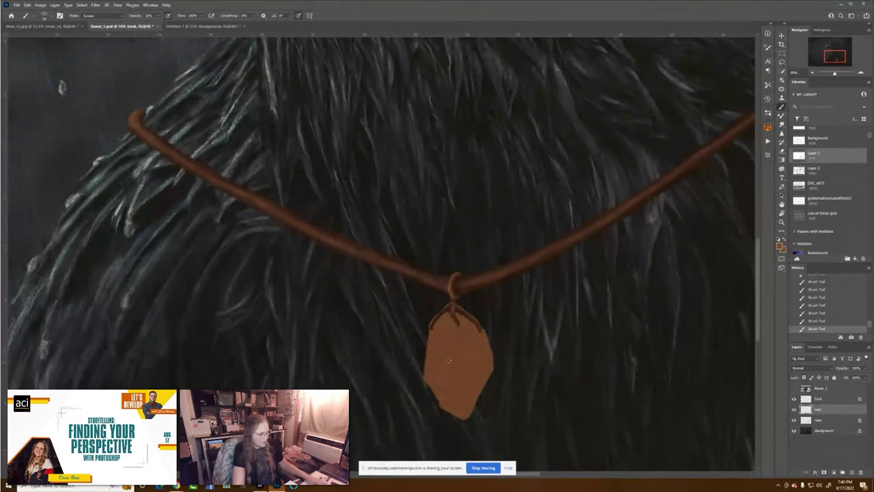
pyautogui.click(803, 377)
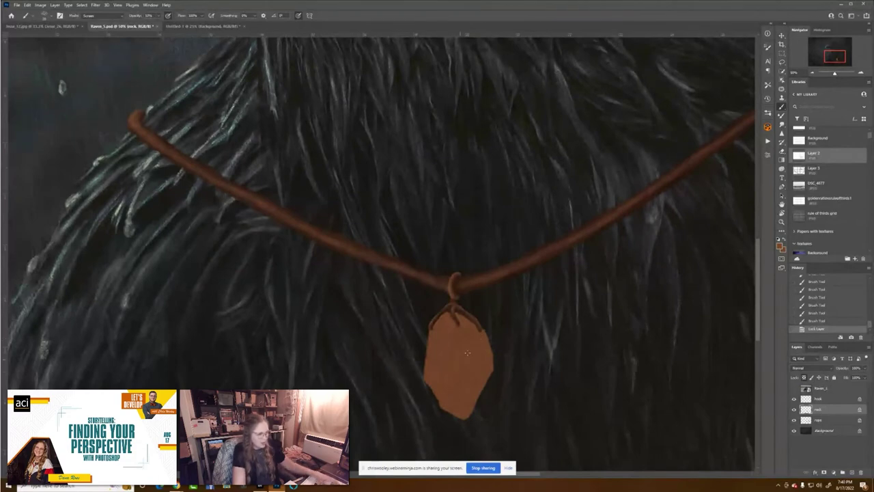
pyautogui.hotkey('shift', 'alt', 'm')
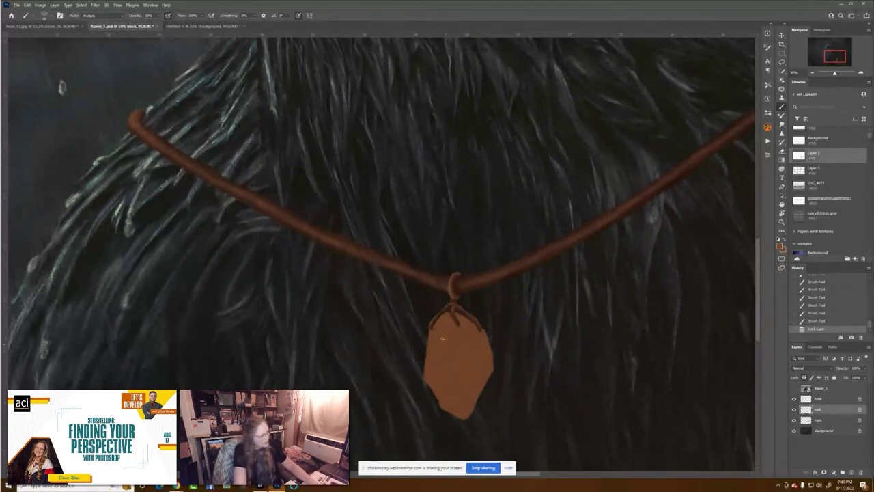
pyautogui.moveTo(441, 321)
pyautogui.mouseDown()
pyautogui.moveTo(442, 366)
pyautogui.moveTo(470, 333)
pyautogui.moveTo(452, 328)
pyautogui.mouseUp()
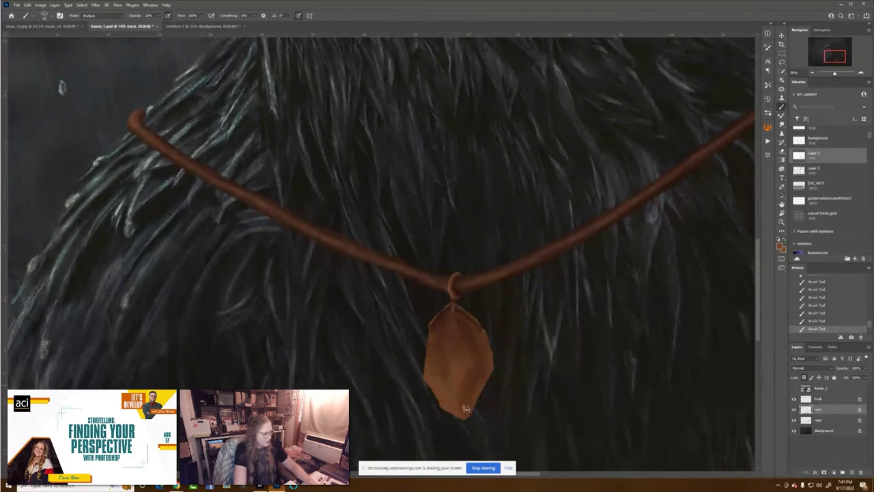
# Paint Screen-mode highlights along the rock's facets, and deepen its shadows in Multiply mode with the brush opacity at 20%.
pyautogui.hotkey('shift', 'alt', 's')
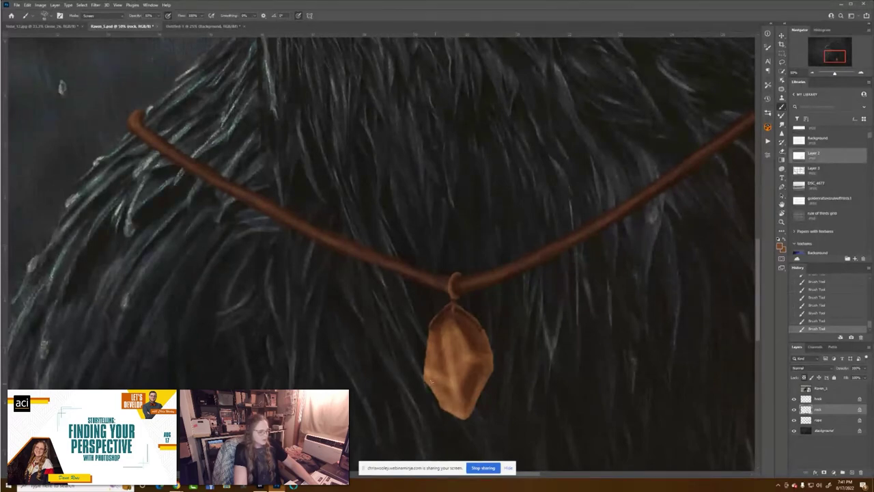
pyautogui.hotkey('alt', 'shift', 'm')
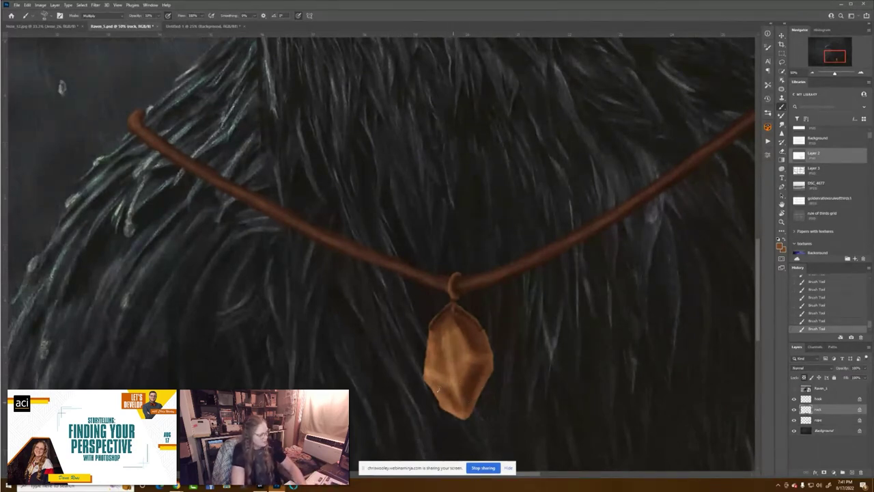
pyautogui.press('2')
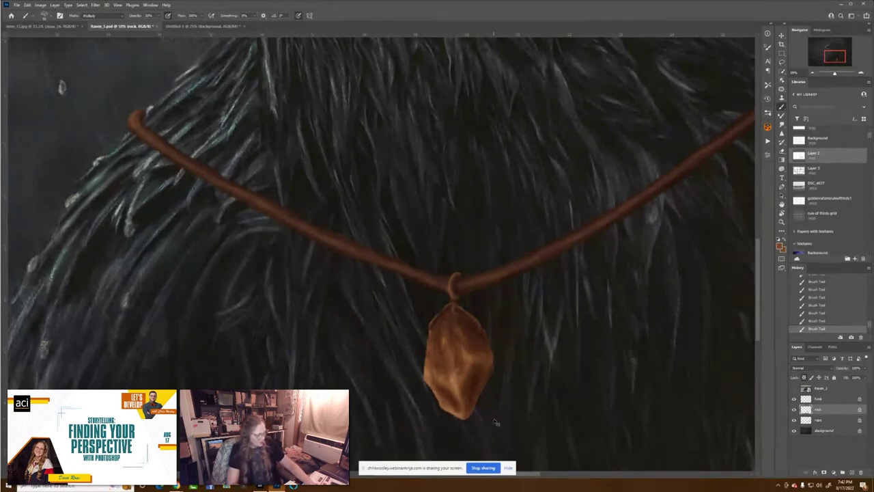
# Darken the rope layer with Curves by moving a midtone point to input 149, output 129.
pyautogui.hotkey('ctrl', '-')
pyautogui.hotkey('ctrl', '-')
pyautogui.hotkey('ctrl', '-')
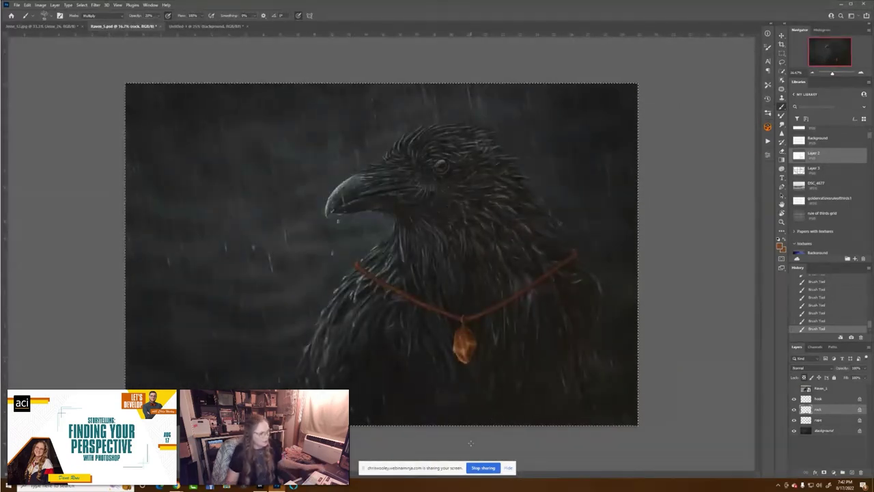
pyautogui.click(834, 419)
pyautogui.hotkey('ctrl', 'm')
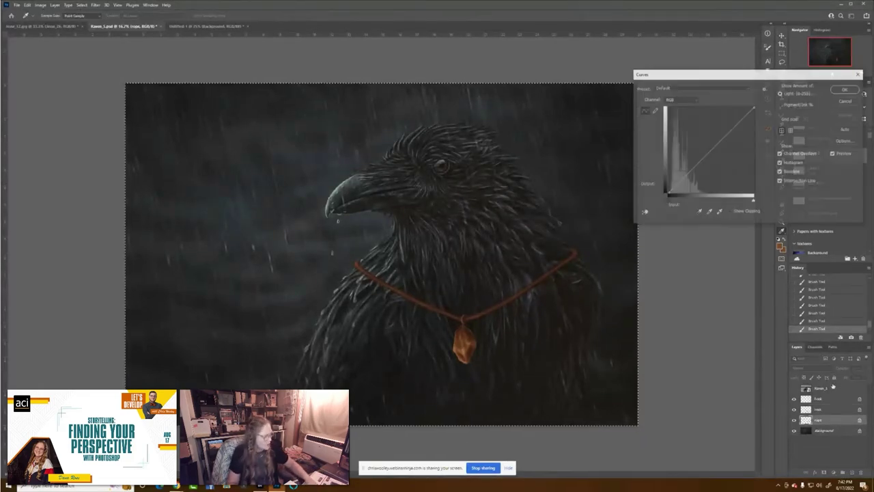
pyautogui.click(714, 148)
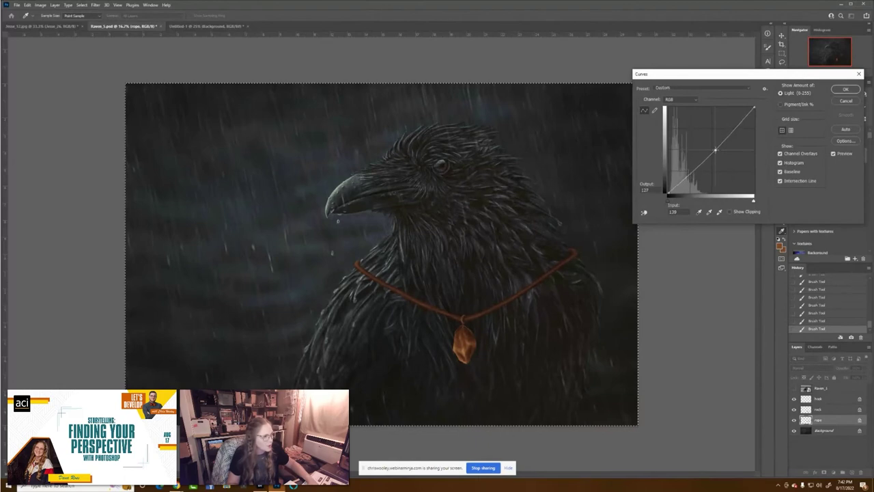
pyautogui.moveTo(715, 148); pyautogui.dragTo(717, 151)
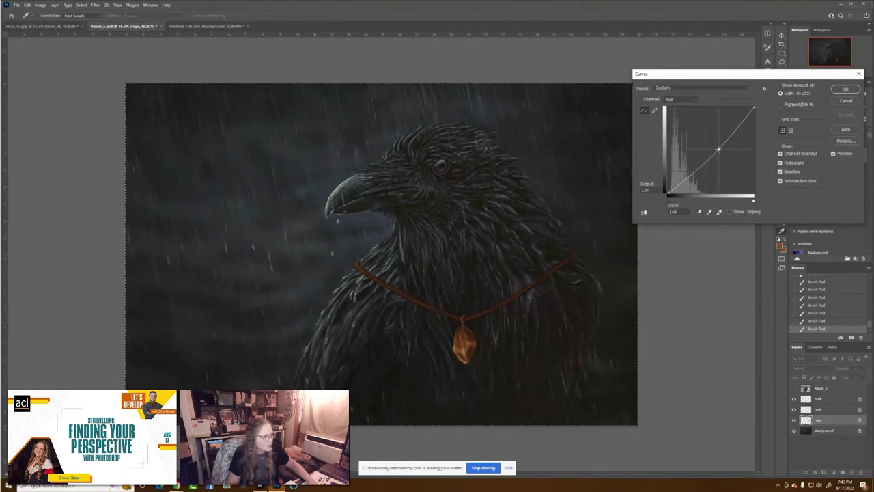
pyautogui.click(846, 89)
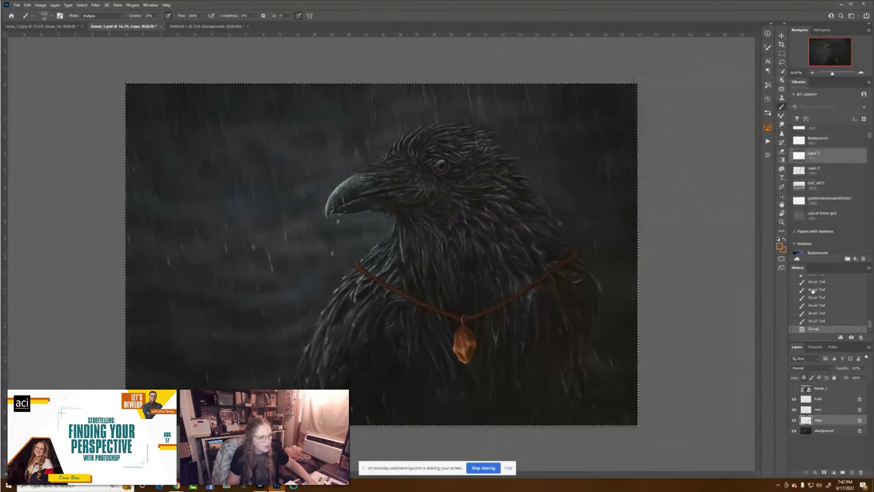
# Add a layer mask to the rope layer and paint black along the rope so feathers overlap it on both sides.
pyautogui.click(824, 473)
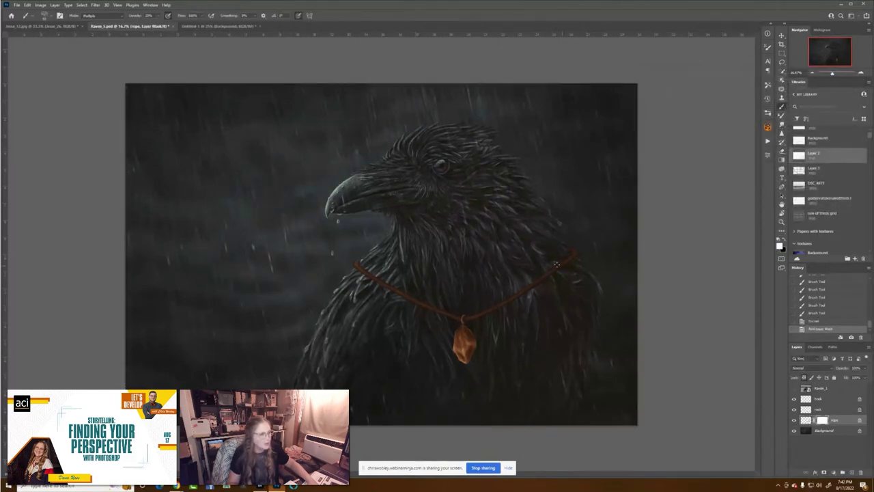
pyautogui.hotkey('ctrl', '+')
pyautogui.hotkey('ctrl', '+')
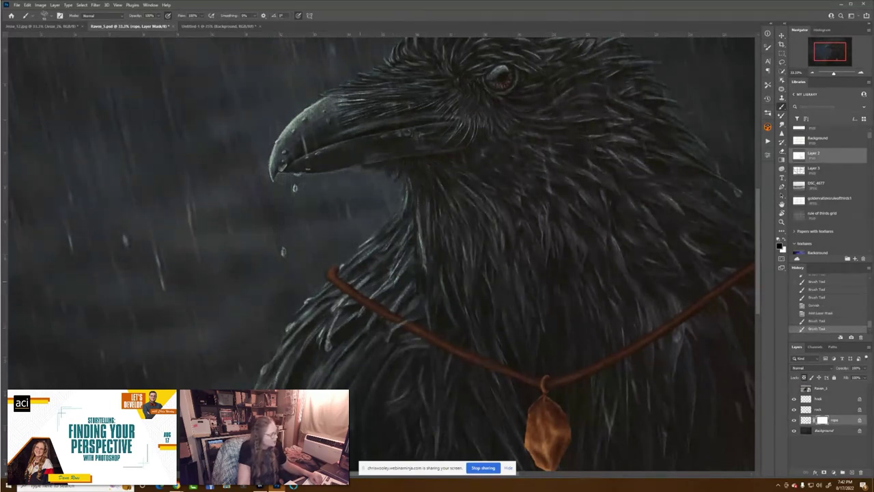
pyautogui.moveTo(328, 281); pyautogui.dragTo(336, 272)
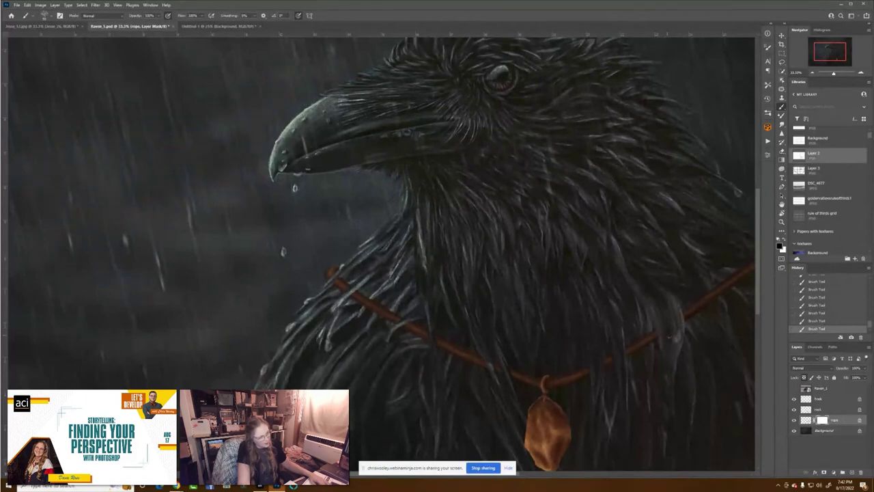
pyautogui.moveTo(678, 313); pyautogui.dragTo(538, 331)
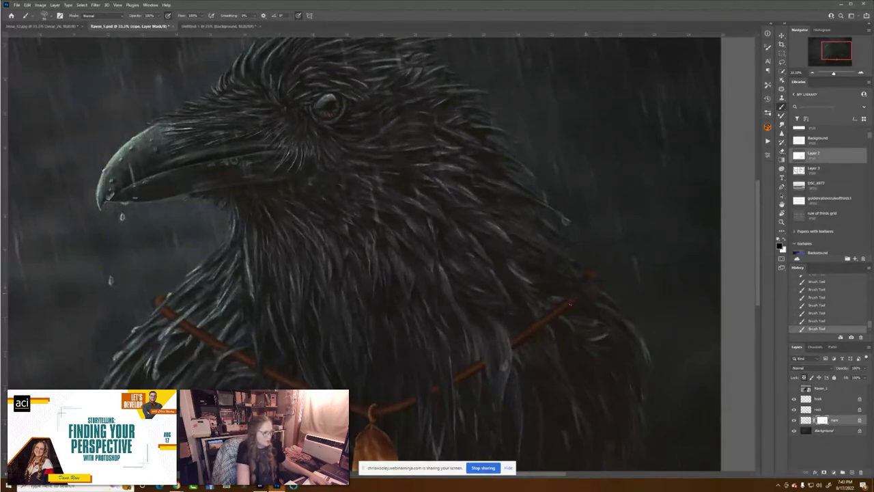
pyautogui.moveTo(498, 419); pyautogui.dragTo(562, 264)
# Paint Multiply-mode shadows on the rope layer's image where feathers cross it, comparing with undo and redo.
pyautogui.click(806, 419)
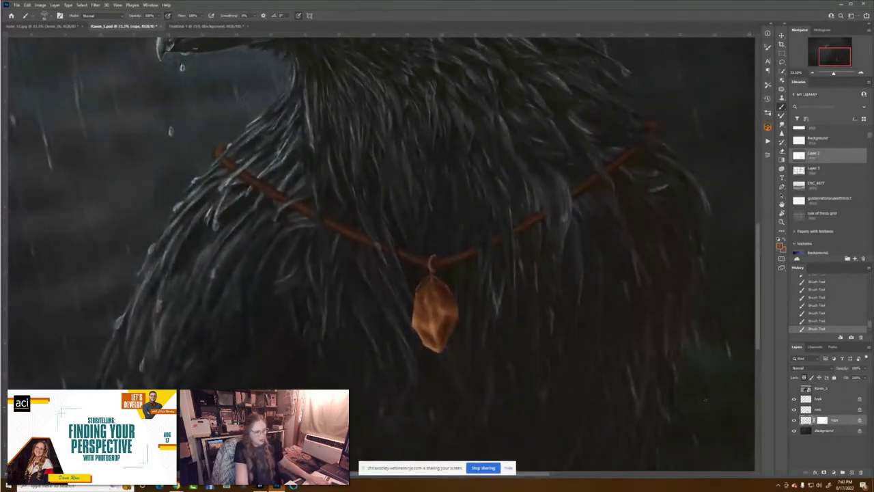
pyautogui.hotkey('shift', 'alt', 'm')
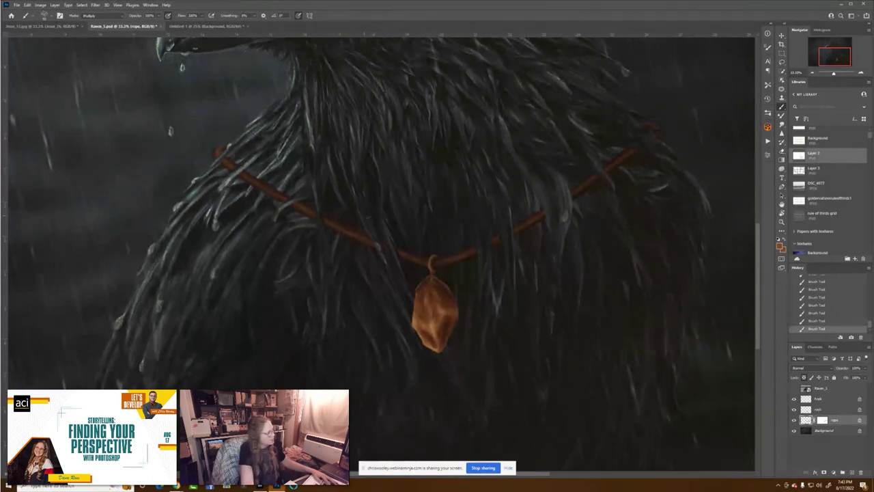
pyautogui.hotkey('ctrl', 'z')
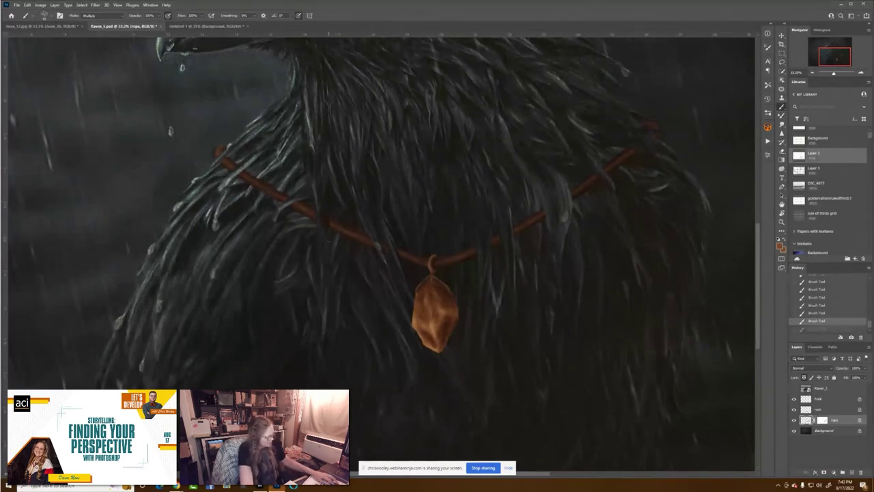
pyautogui.hotkey('ctrl', 'z')
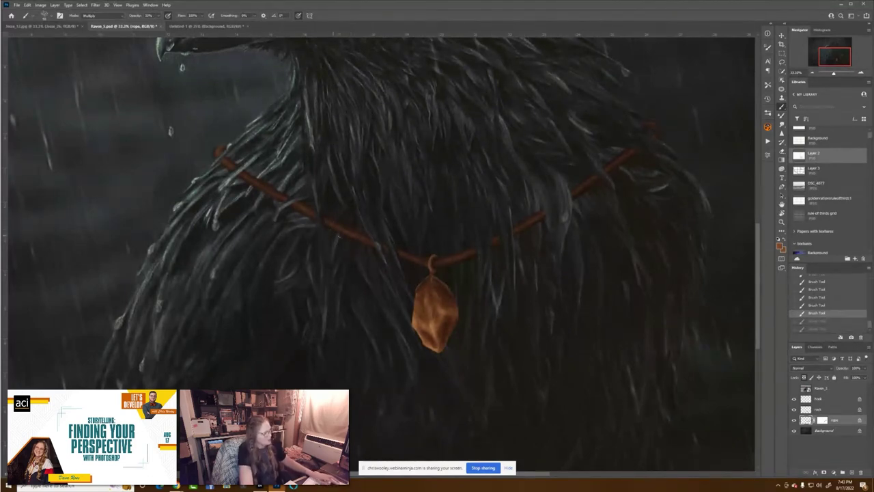
pyautogui.hotkey('ctrl', 'shift', 'z')
pyautogui.hotkey('ctrl', 'shift', 'z')
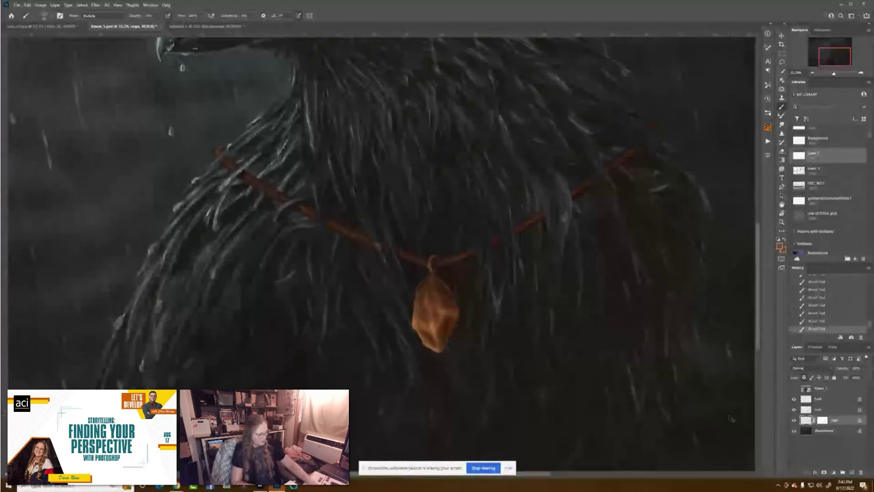
# Darken the rock layer with Levels by setting the midtone input to 0.86.
pyautogui.hotkey('ctrl', '0')
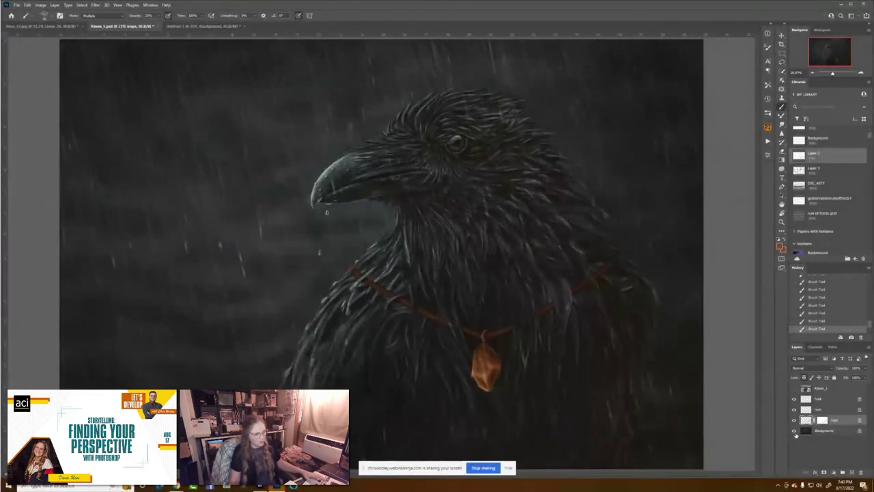
pyautogui.click(824, 409)
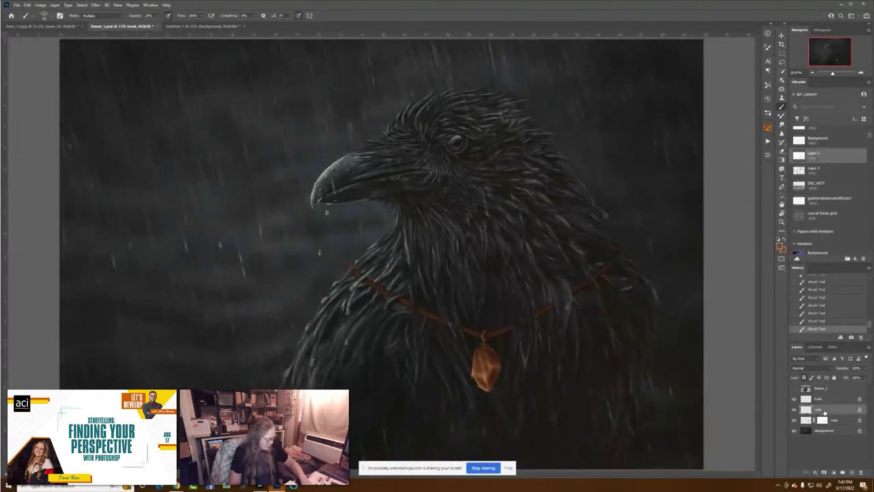
pyautogui.hotkey('ctrl', 'l')
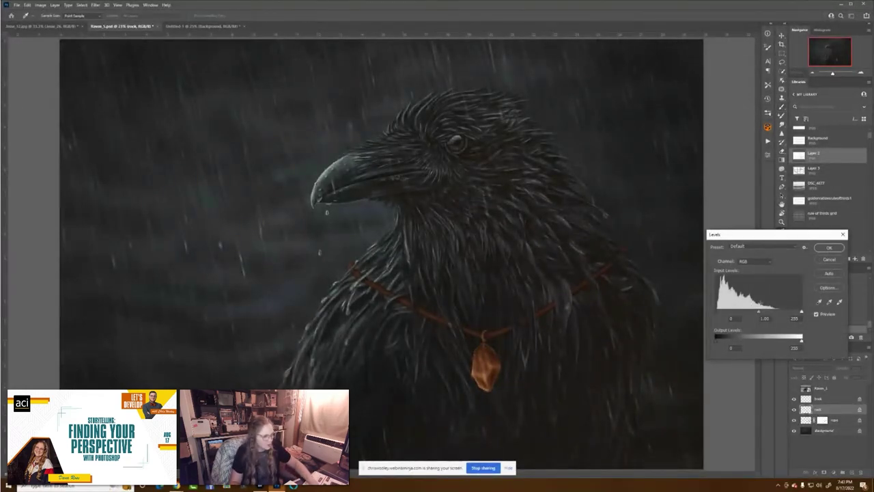
pyautogui.moveTo(758, 314); pyautogui.dragTo(763, 314)
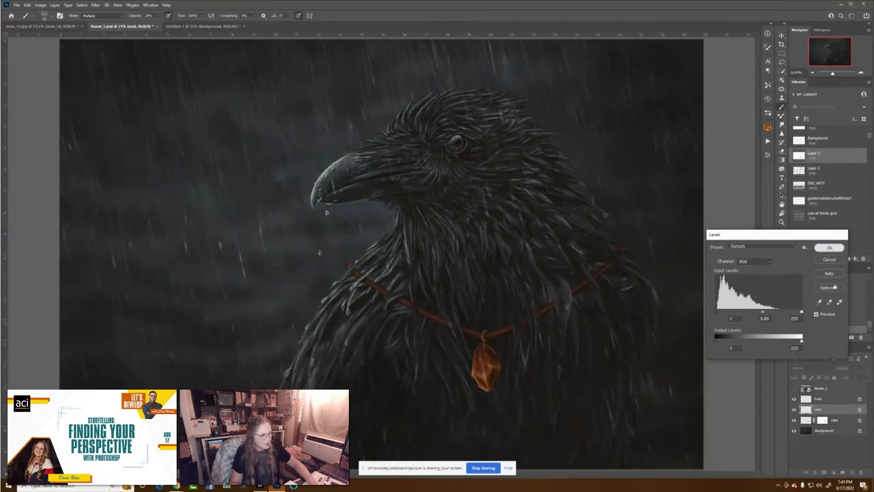
pyautogui.click(840, 249)
# Paint an orange Screen-mode glow on the raven's eye on the Background layer, comparing with undo and redo.
pyautogui.click(833, 431)
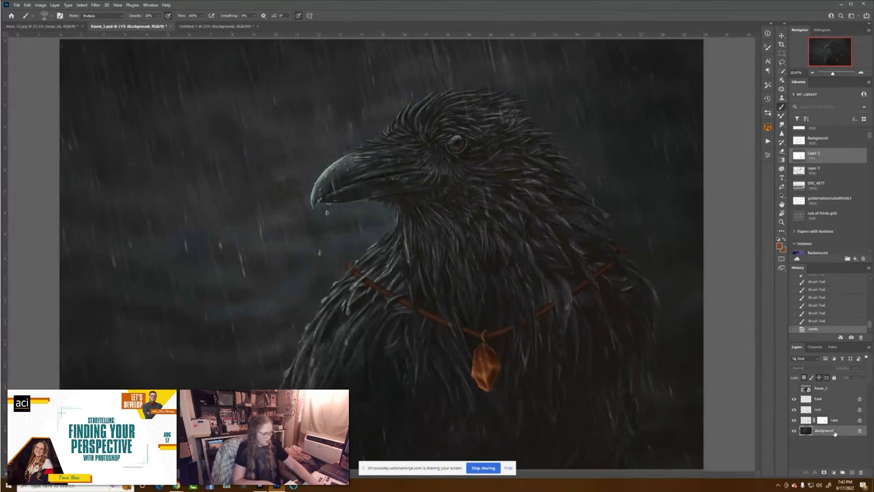
pyautogui.hotkey('ctrl', '+')
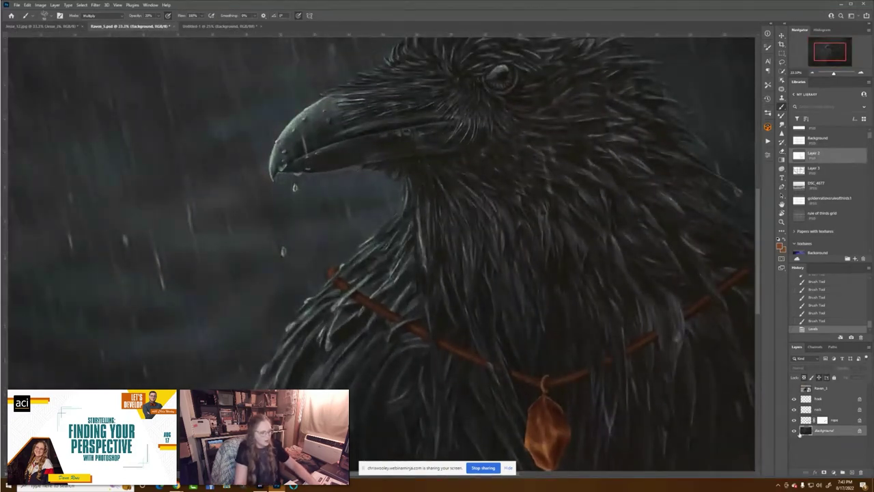
pyautogui.hotkey('alt', 'shift', 's')
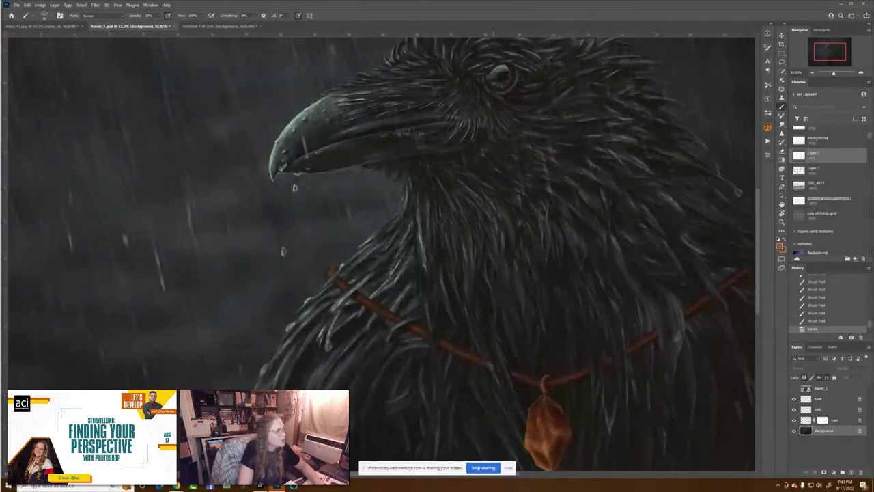
pyautogui.moveTo(499, 84); pyautogui.dragTo(511, 81)
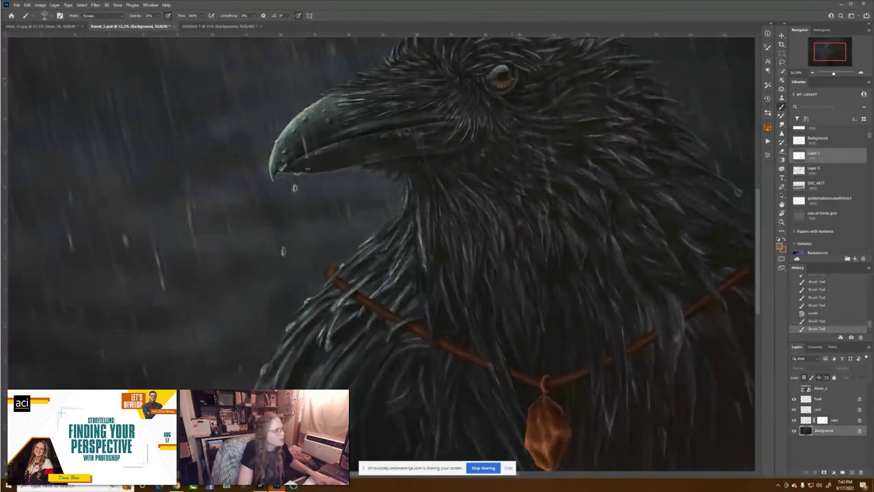
pyautogui.hotkey('ctrl', 'z')
pyautogui.hotkey('ctrl', 'shift', 'z')
pyautogui.hotkey('ctrl', 'shift', 'z')
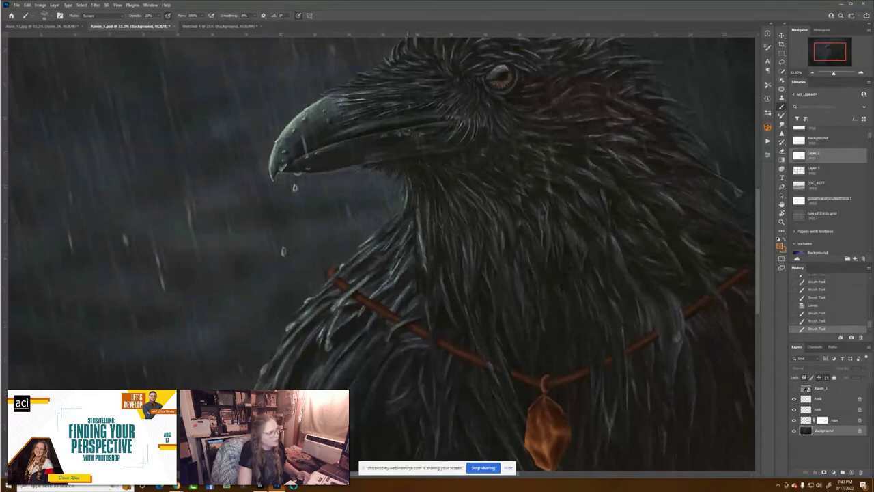
# Set the brush mode to Color Dodge and brighten the orange reflection in the raven's eye.
pyautogui.click(102, 17)
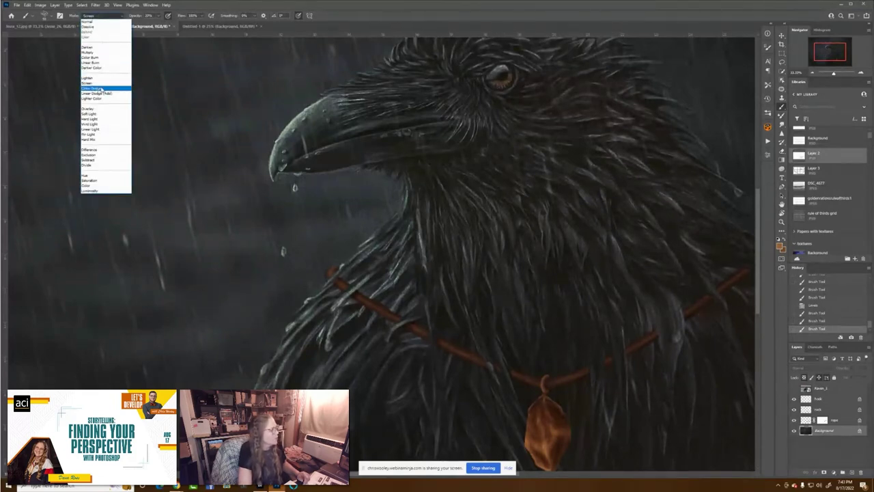
pyautogui.click(107, 90)
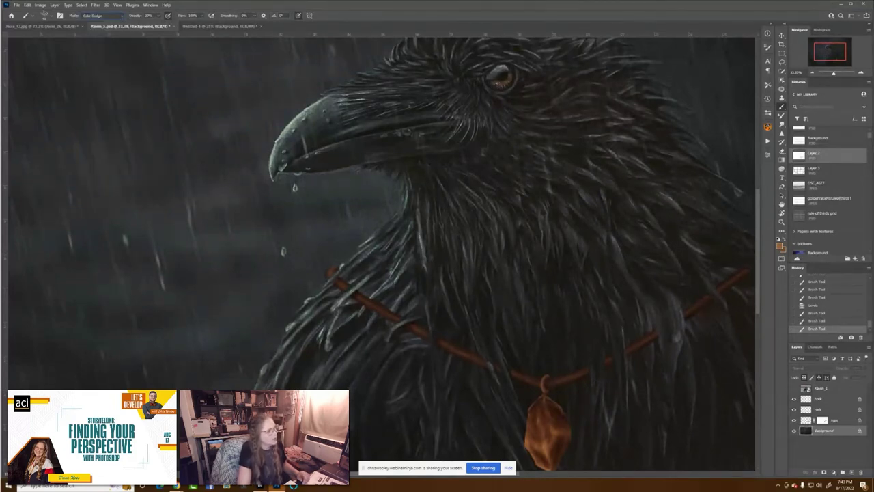
pyautogui.moveTo(494, 83)
pyautogui.mouseDown()
pyautogui.moveTo(503, 86)
pyautogui.moveTo(510, 75)
pyautogui.mouseUp()
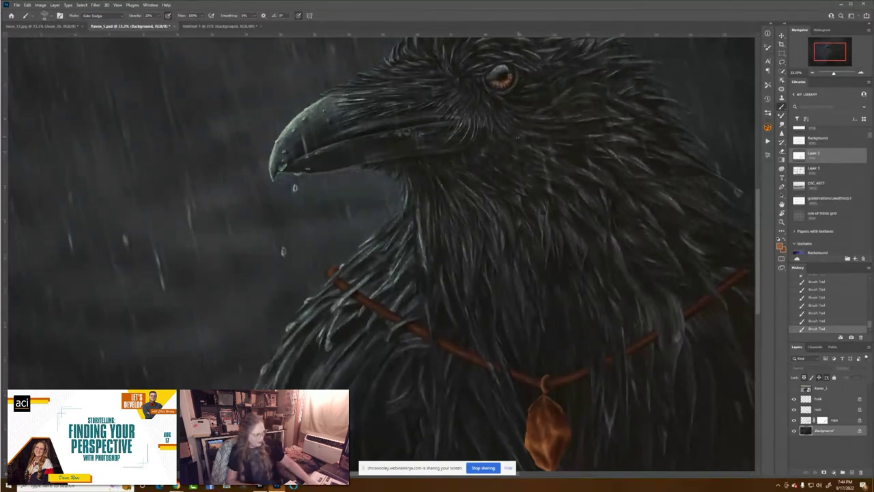
# Select the rope and rock layers in turn and view the whole raven artwork.
pyautogui.hotkey('ctrl', '-')
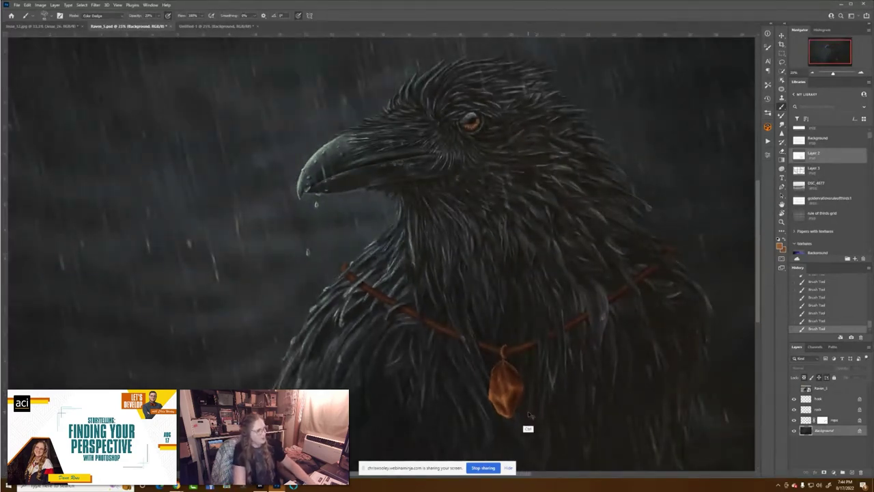
pyautogui.click(806, 419)
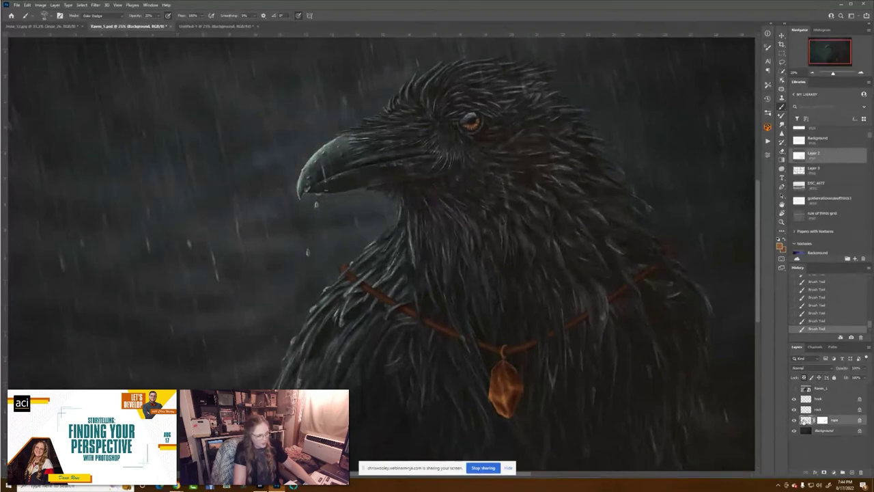
pyautogui.doubleClick(806, 419)
pyautogui.press('Escape')
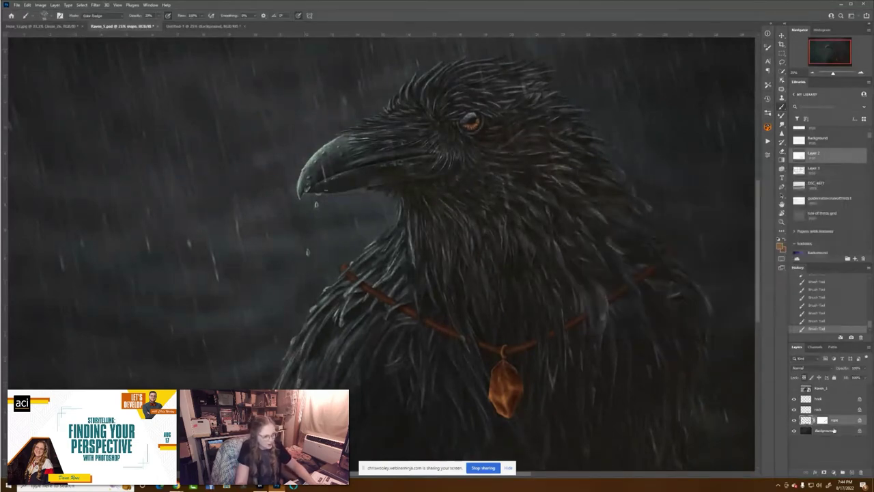
pyautogui.hotkey('alt', ']')
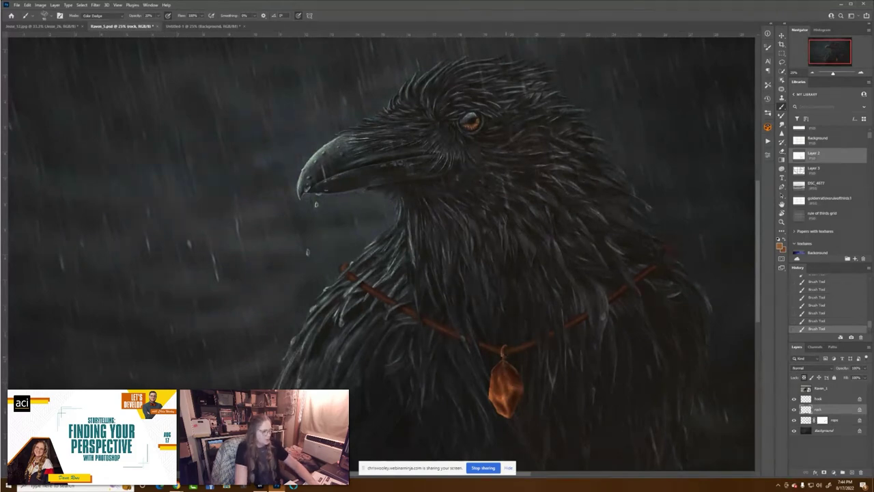
pyautogui.hotkey('ctrl', '0')
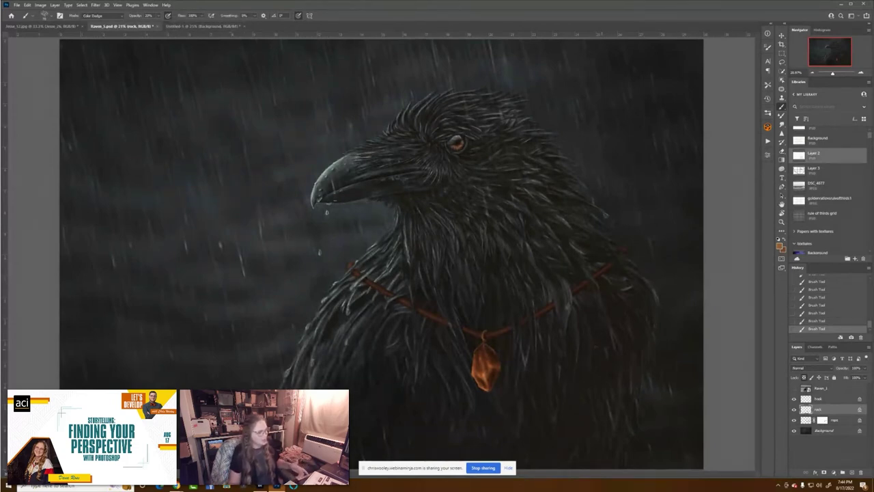
# Show the raven reference photo layer above the painting and make it the active layer.
pyautogui.click(793, 389)
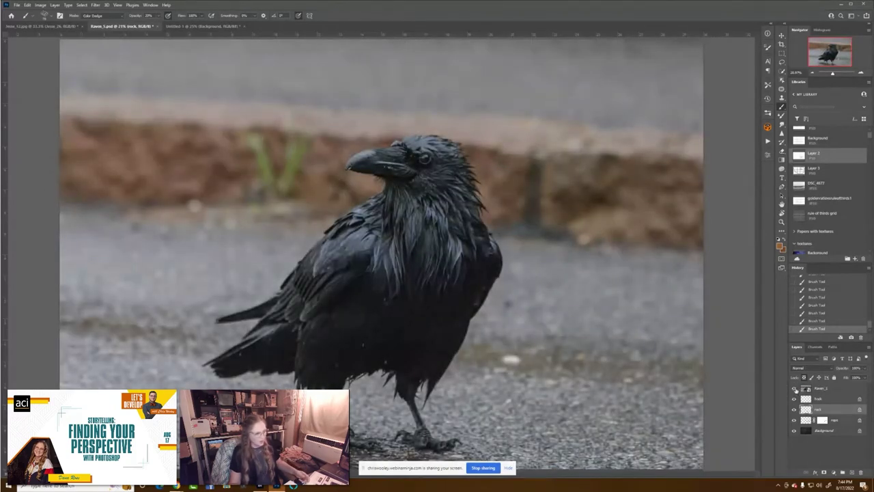
pyautogui.click(794, 388)
pyautogui.click(794, 389)
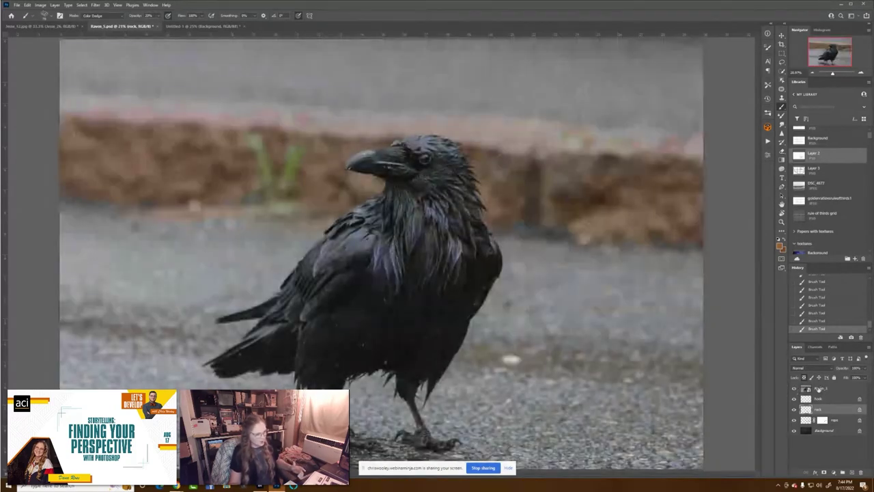
pyautogui.click(816, 388)
# Sample a blue-grey feather highlight from the photo as the foreground color and a near-black feather tone as the background color.
pyautogui.hotkey('ctrl', '+')
pyautogui.hotkey('ctrl', '+')
pyautogui.hotkey('ctrl', '+')
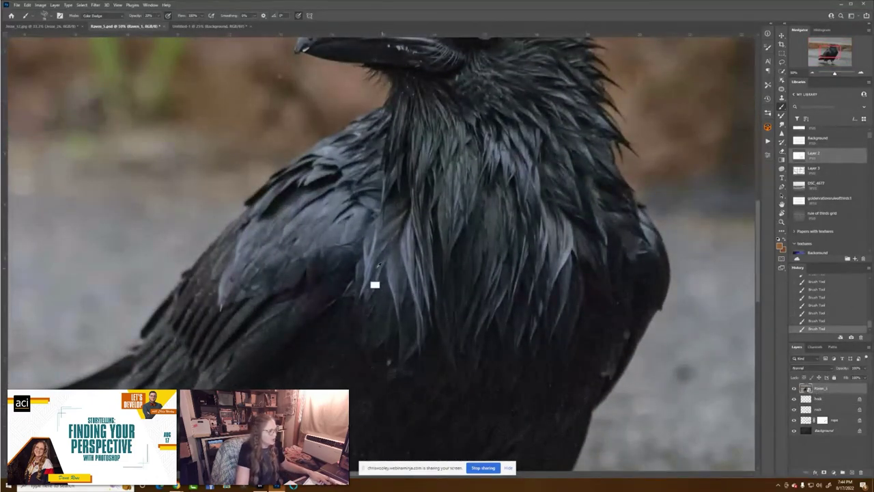
pyautogui.click(779, 247)
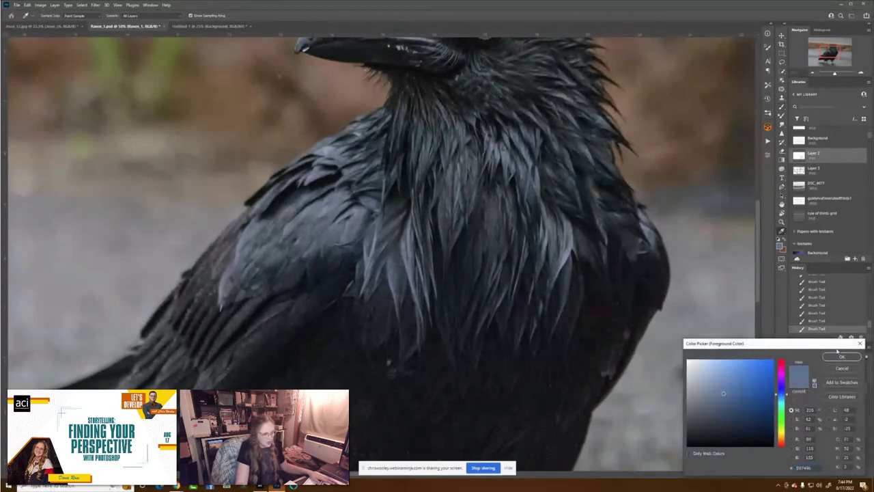
pyautogui.click(842, 357)
pyautogui.click(783, 252)
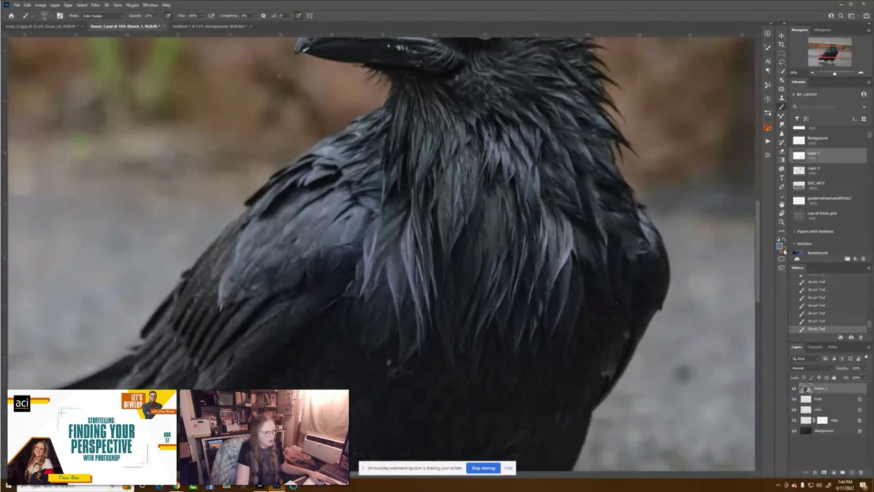
pyautogui.click(492, 280)
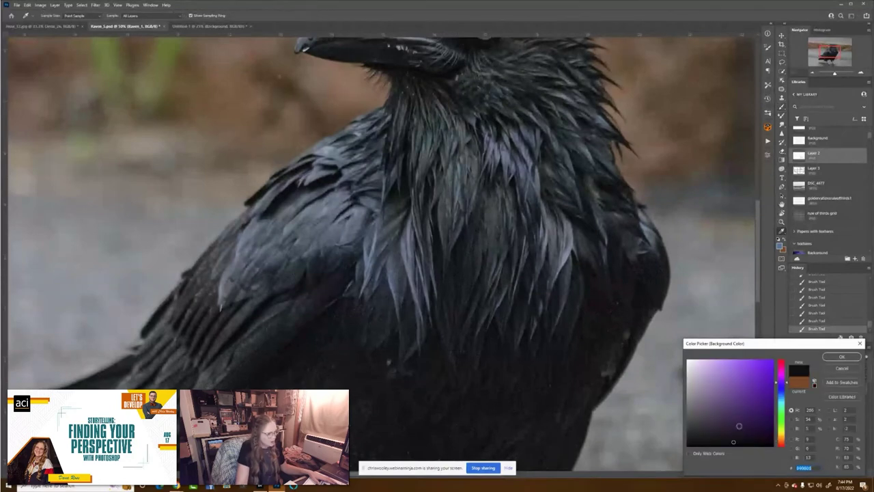
pyautogui.click(842, 357)
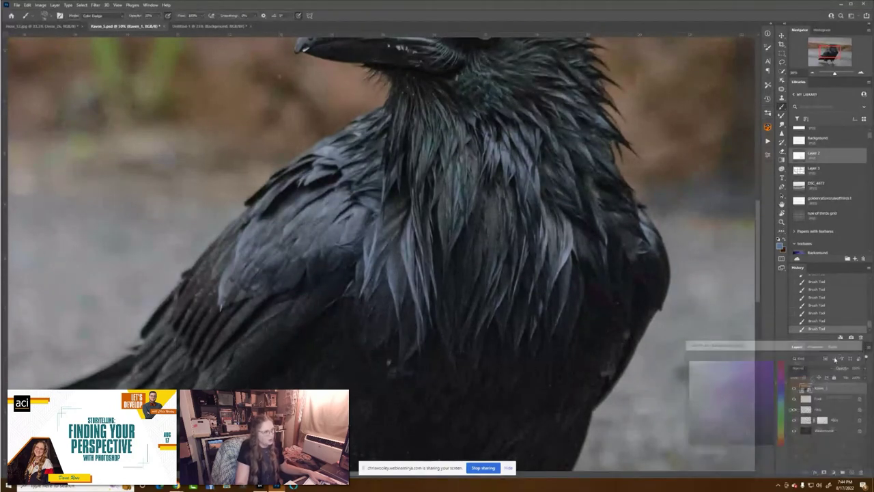
# Rasterize the raven photo layer and paint Multiply-mode strokes in the near-black color over its wing feathers.
pyautogui.moveTo(396, 253); pyautogui.dragTo(413, 271)
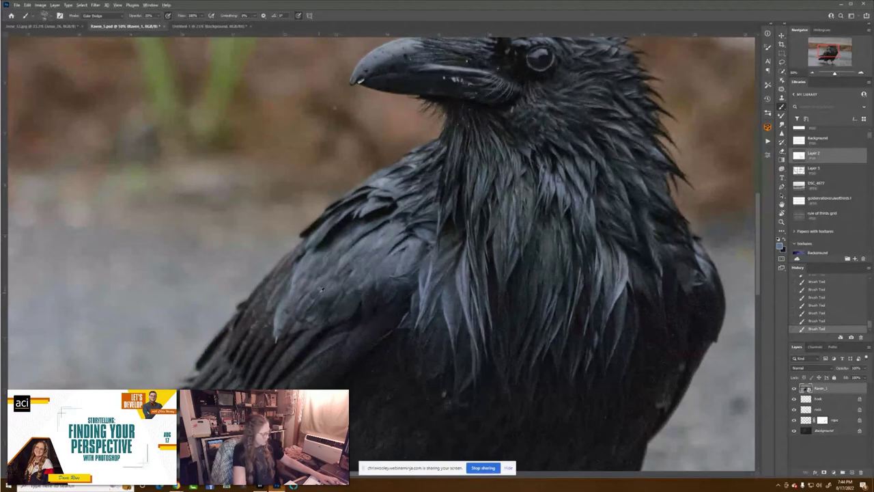
pyautogui.hotkey('alt', 'shift', 'm')
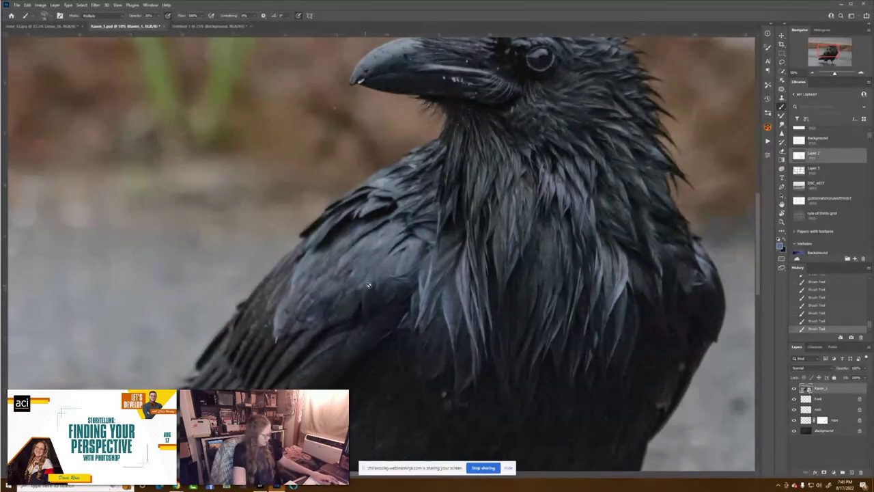
pyautogui.click(394, 251)
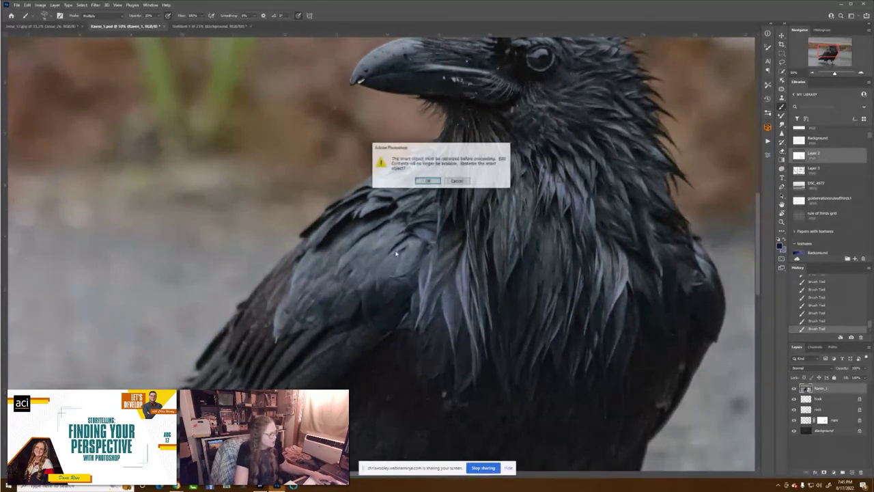
pyautogui.click(456, 181)
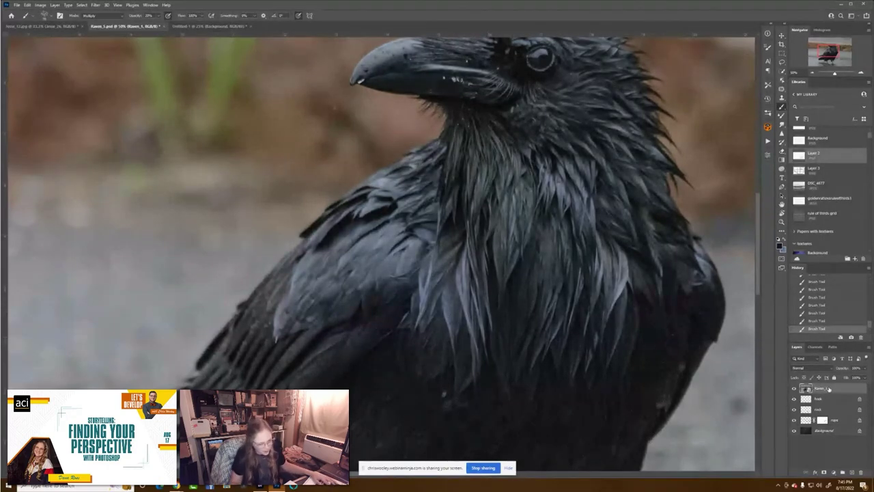
pyautogui.rightClick(828, 389)
pyautogui.click(828, 221)
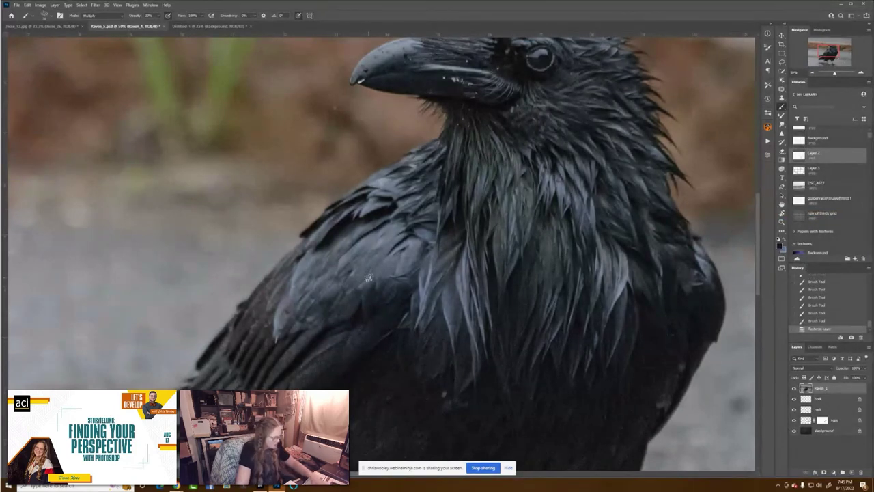
pyautogui.moveTo(368, 270)
pyautogui.mouseDown()
pyautogui.moveTo(360, 285)
pyautogui.moveTo(370, 287)
pyautogui.moveTo(379, 264)
pyautogui.mouseUp()
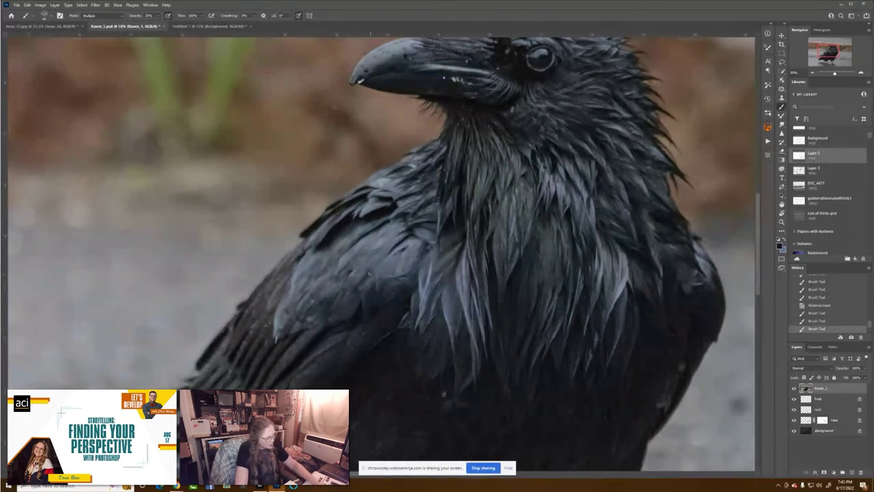
# Compare the raven photo with the painting by toggling the photo layer, leave it hidden, and open the brush settings.
pyautogui.click(794, 387)
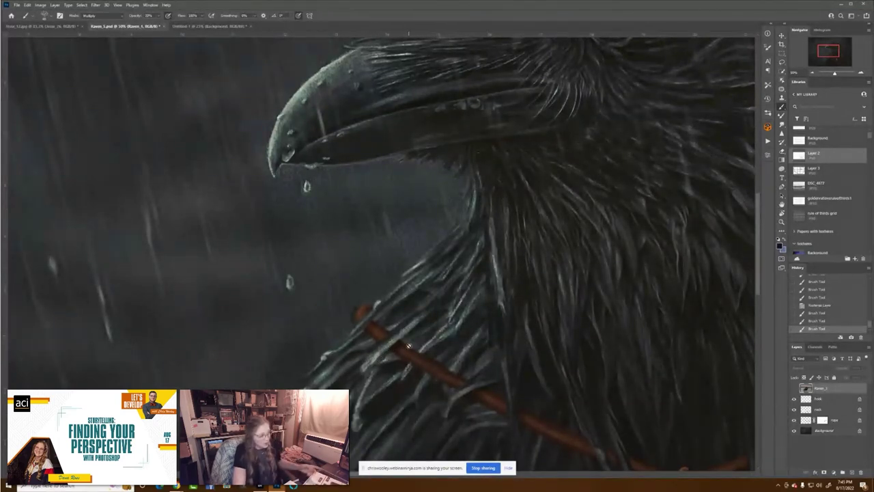
pyautogui.click(794, 388)
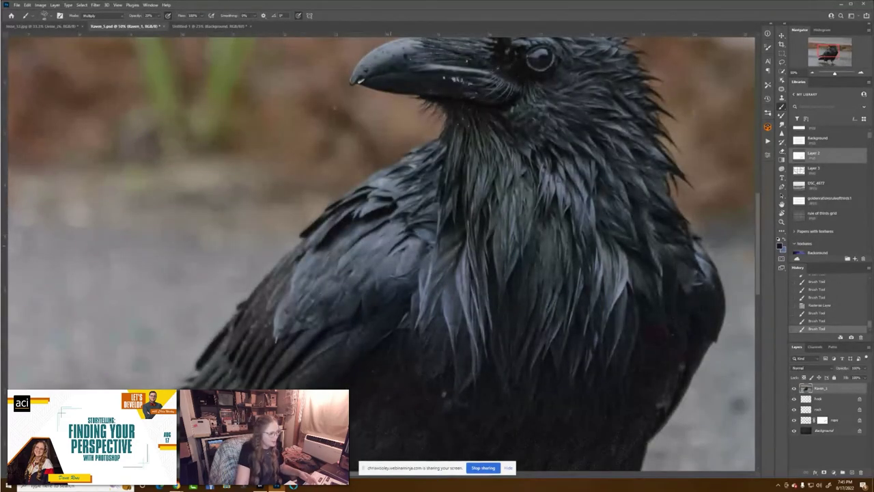
pyautogui.click(794, 387)
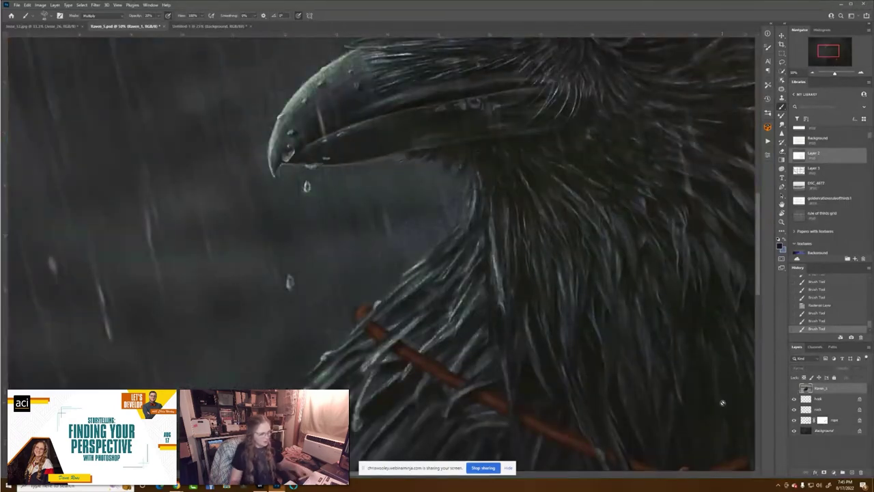
pyautogui.hotkey('ctrl', '0')
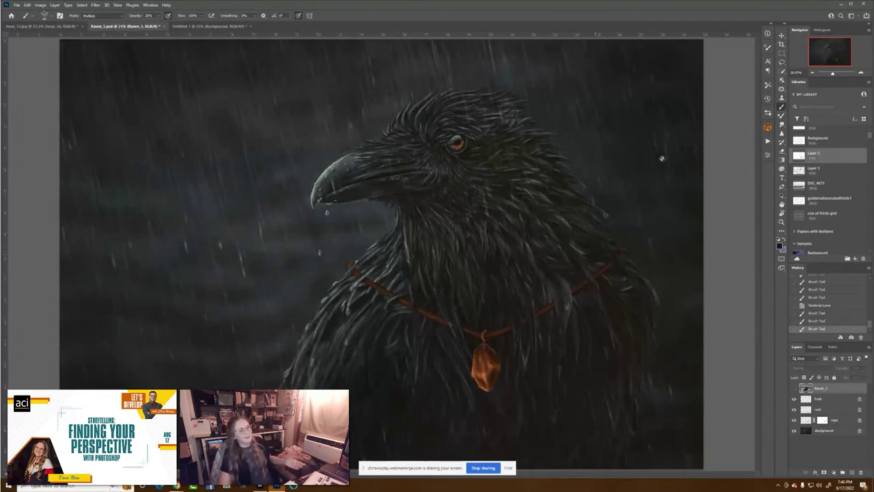
pyautogui.click(766, 48)
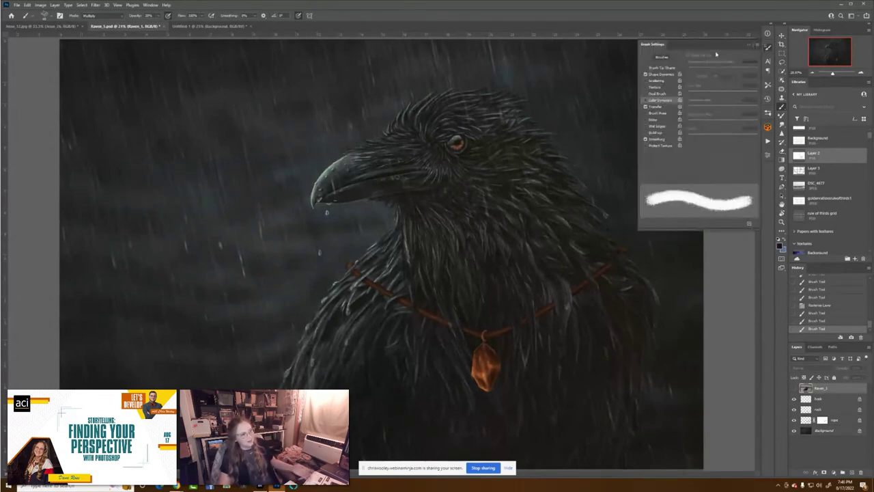
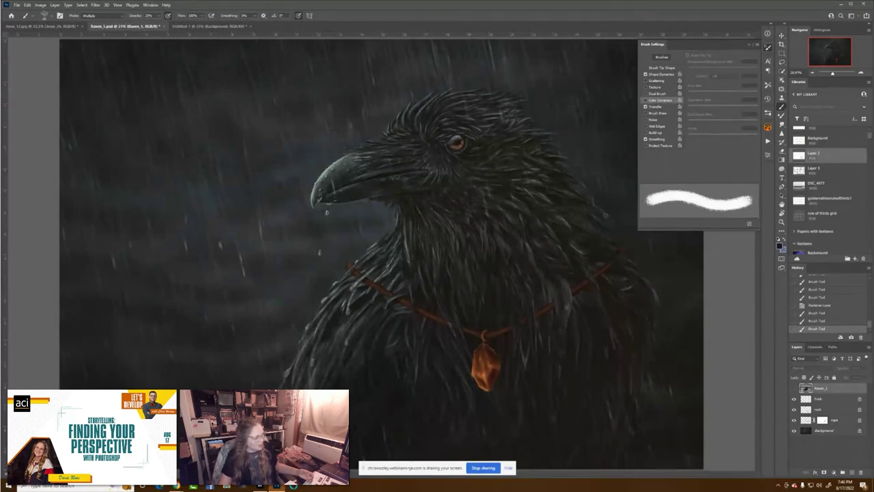
# Switch to Adobe Bridge and magnify fur details in the wildcat warrior image CatWarrior_29.jpg.
pyautogui.click(259, 487)
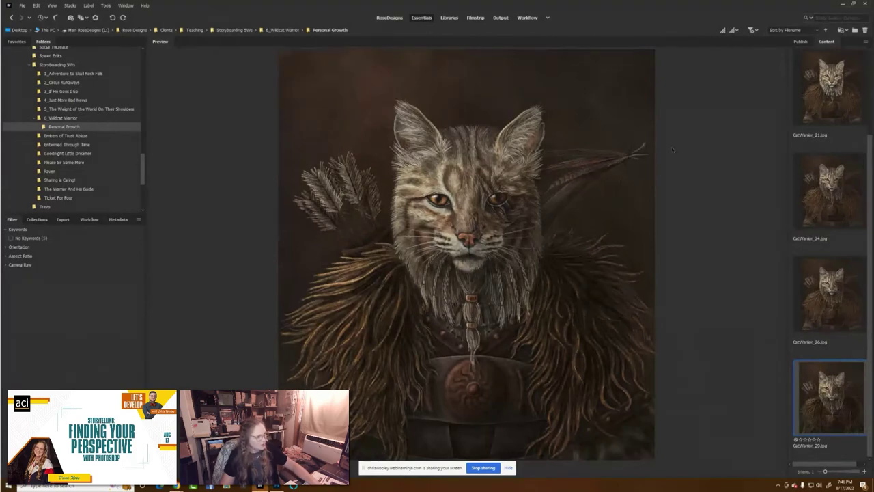
pyautogui.click(478, 190)
pyautogui.moveTo(480, 195); pyautogui.dragTo(480, 215)
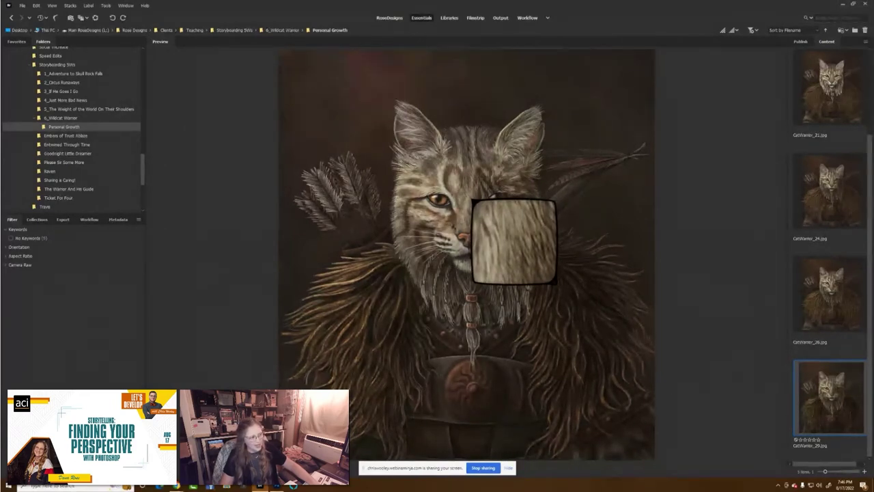
pyautogui.moveTo(472, 199); pyautogui.dragTo(566, 352)
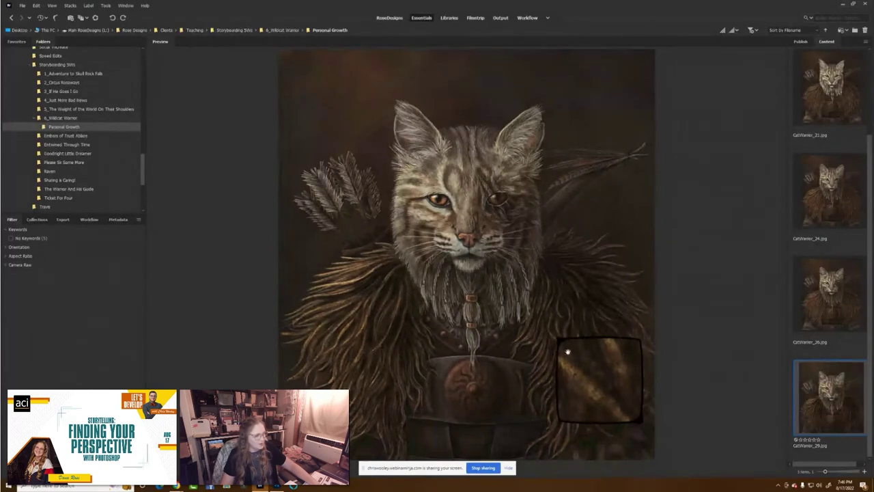
pyautogui.click(566, 352)
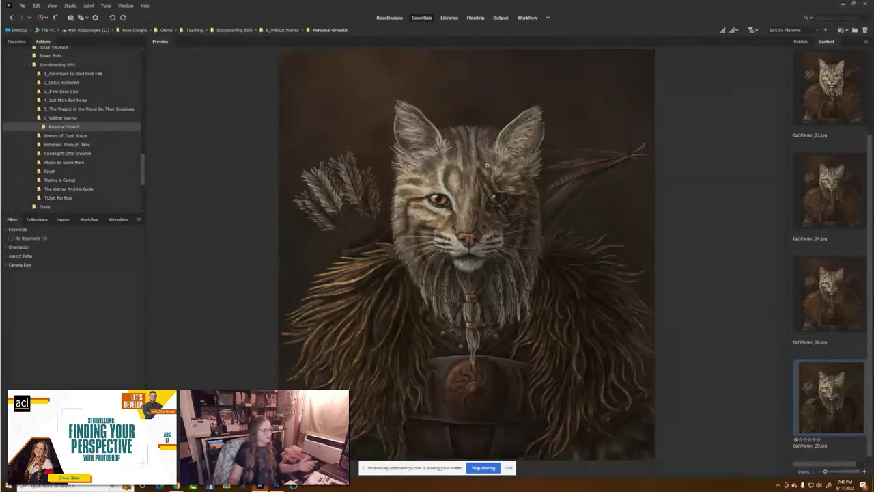
# Open the Embers of Trust Ablaze folder and examine the artwork's early stages from the original portrait through Fire Dragon_6.jpg.
pyautogui.click(66, 135)
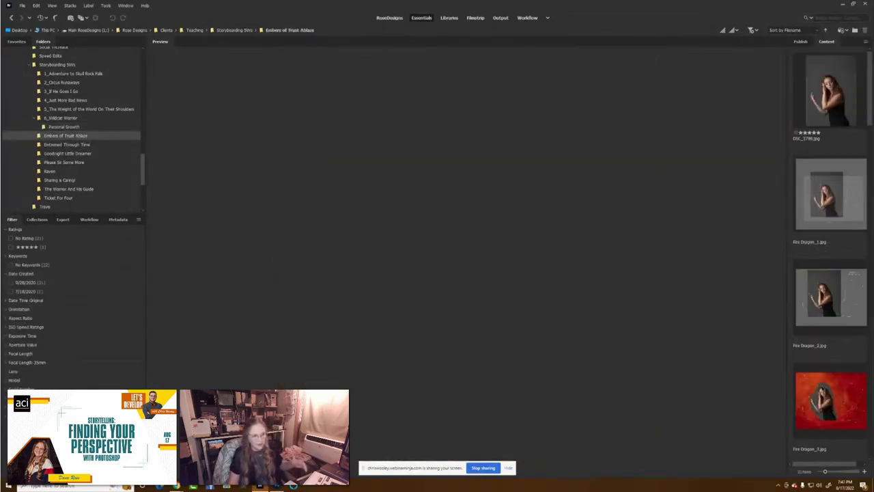
pyautogui.click(833, 115)
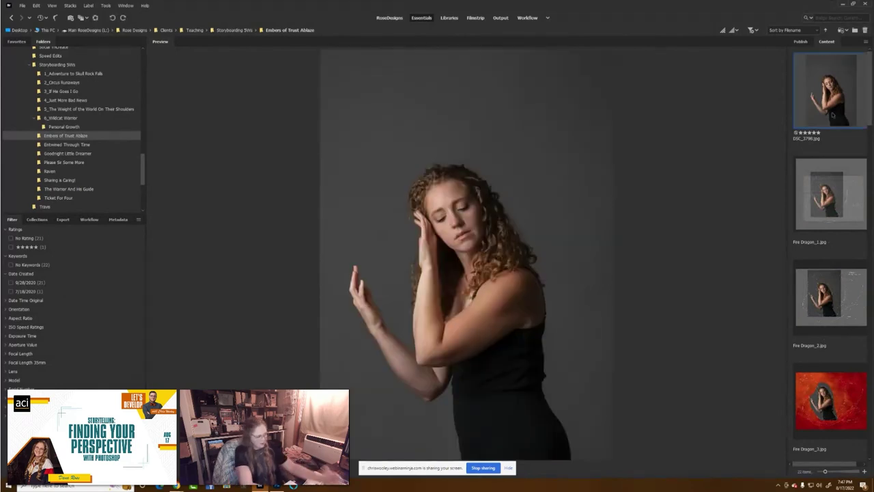
pyautogui.press('Down')
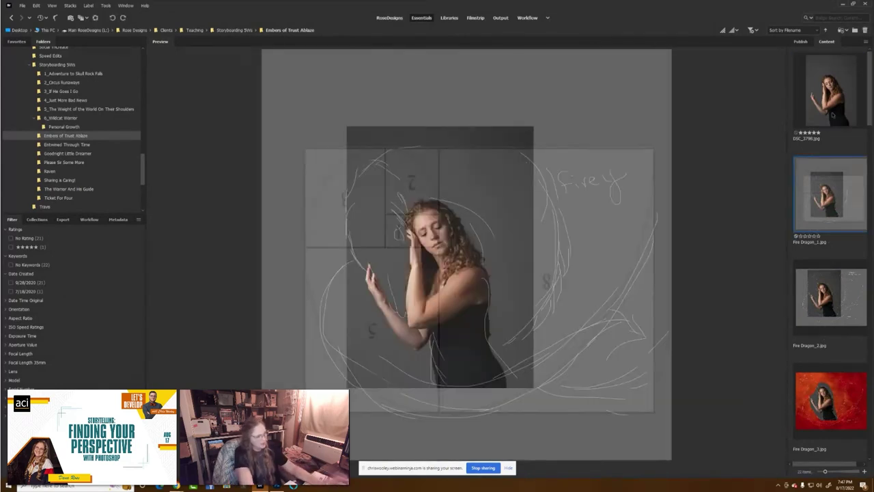
pyautogui.press('Down')
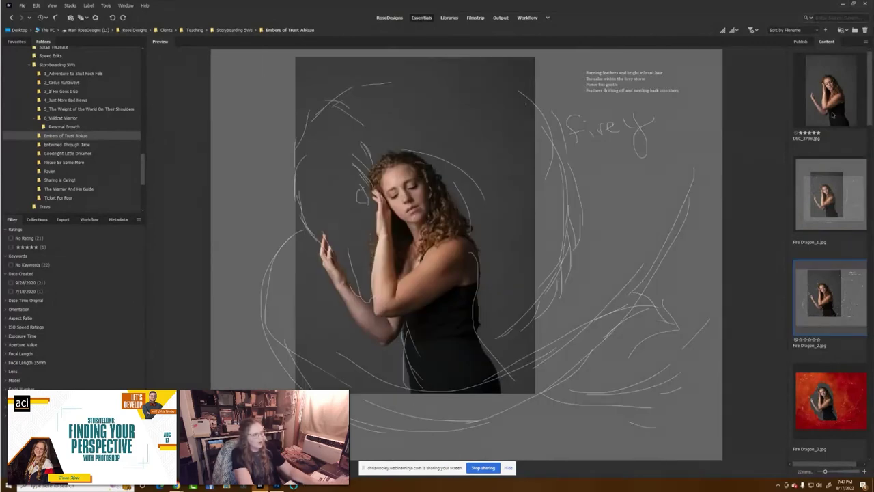
pyautogui.press('Down')
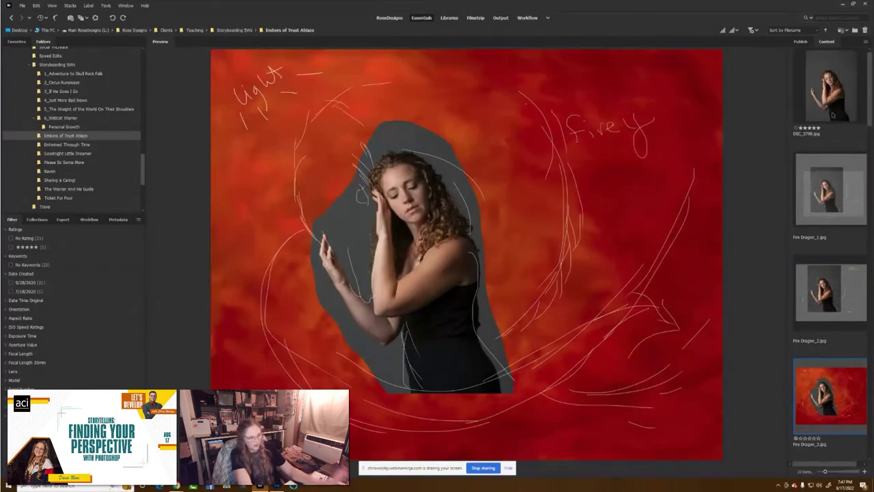
pyautogui.press('Down')
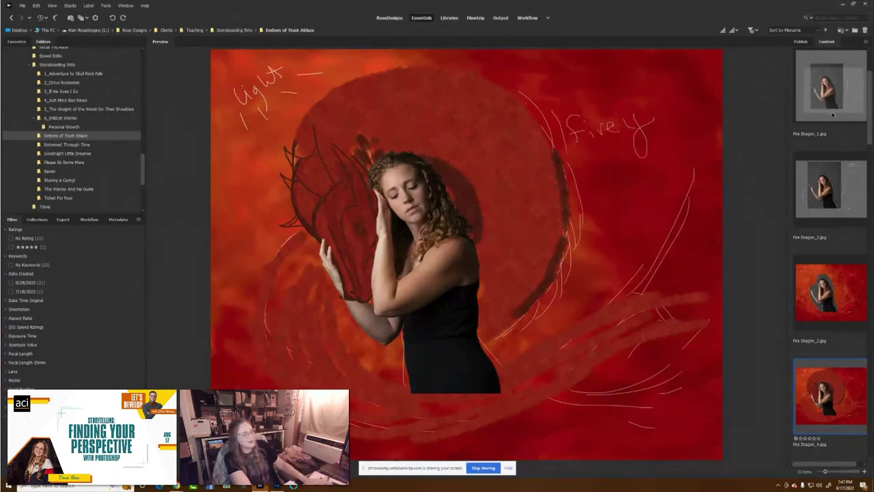
pyautogui.press('Down')
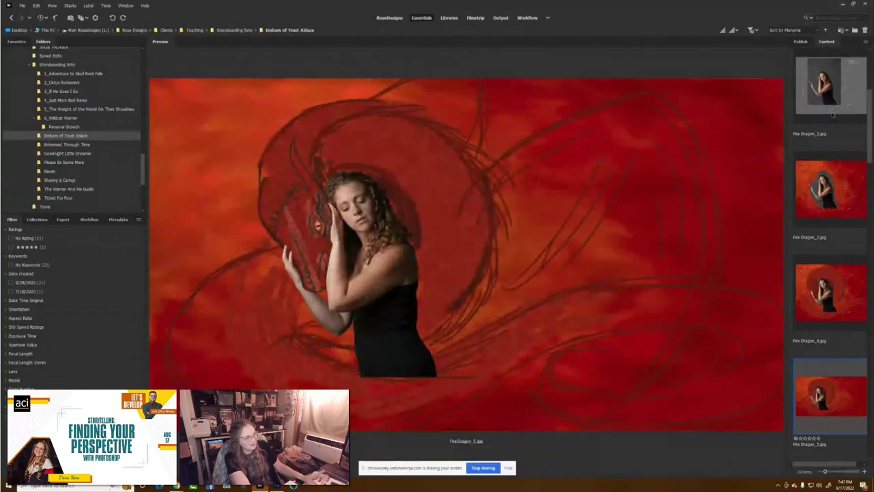
pyautogui.press('Down')
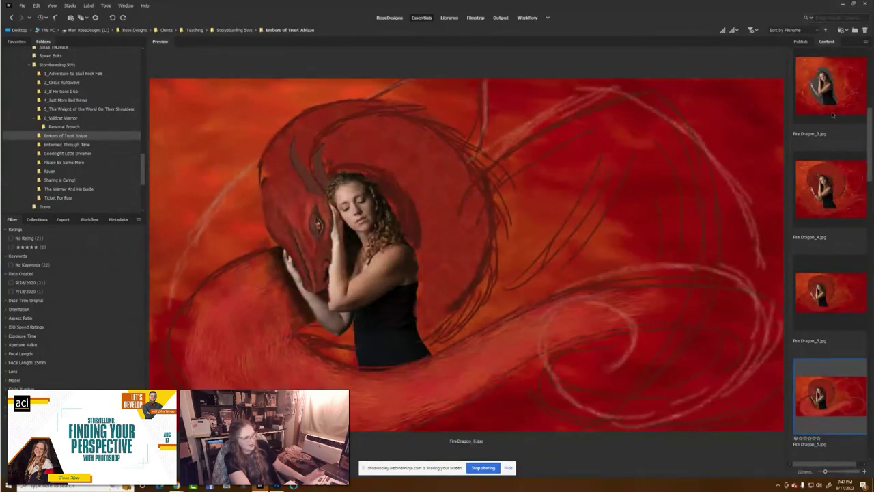
# Review how the dragon's wings, fur and the woman's hair develop from Fire Dragon_7.jpg through Fire Dragon_19.jpg.
pyautogui.press('Down')
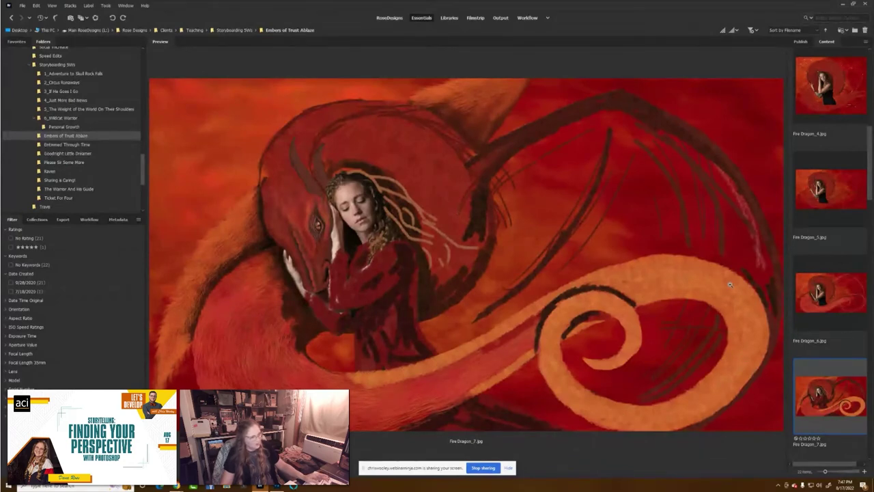
pyautogui.press('Down')
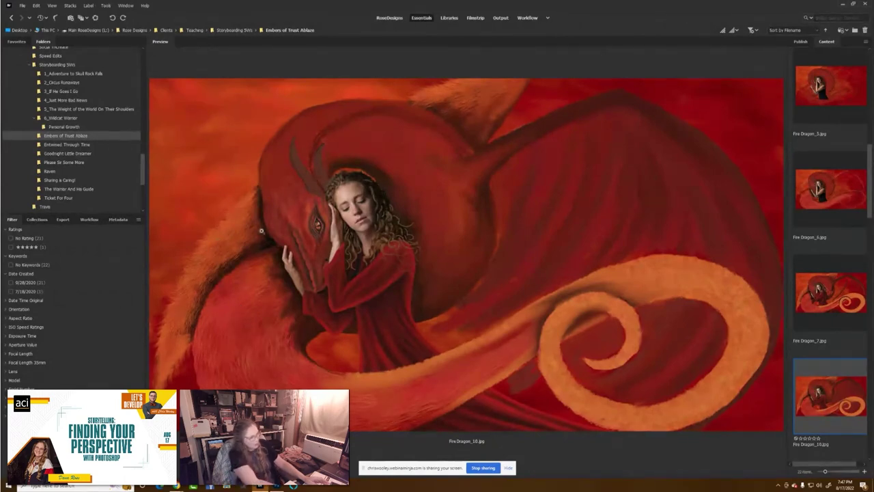
pyautogui.press('Down')
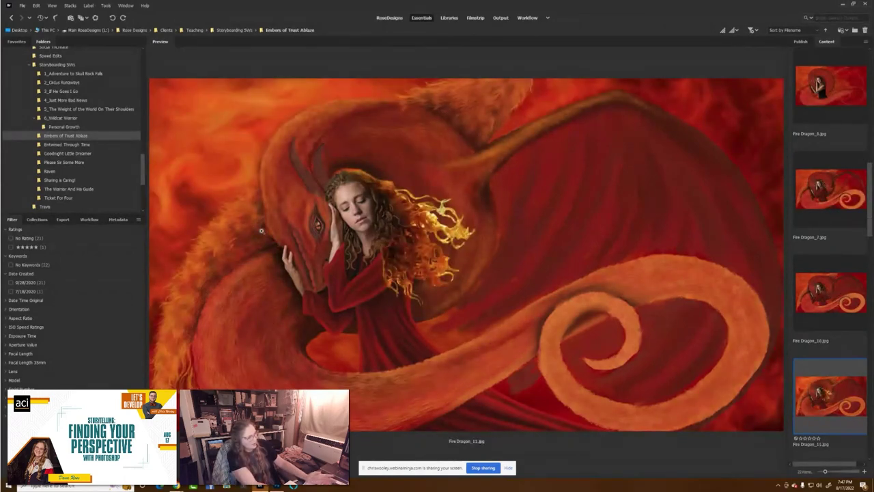
pyautogui.press('Down')
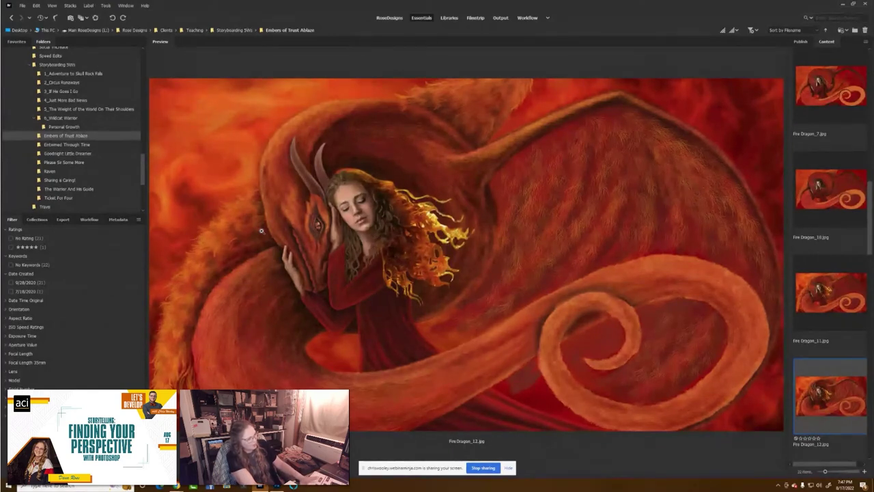
pyautogui.press('Down')
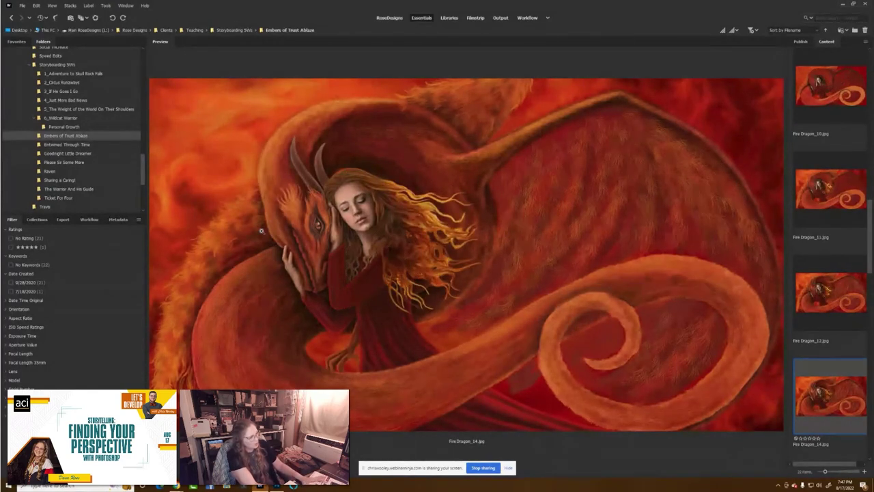
pyautogui.press('Down')
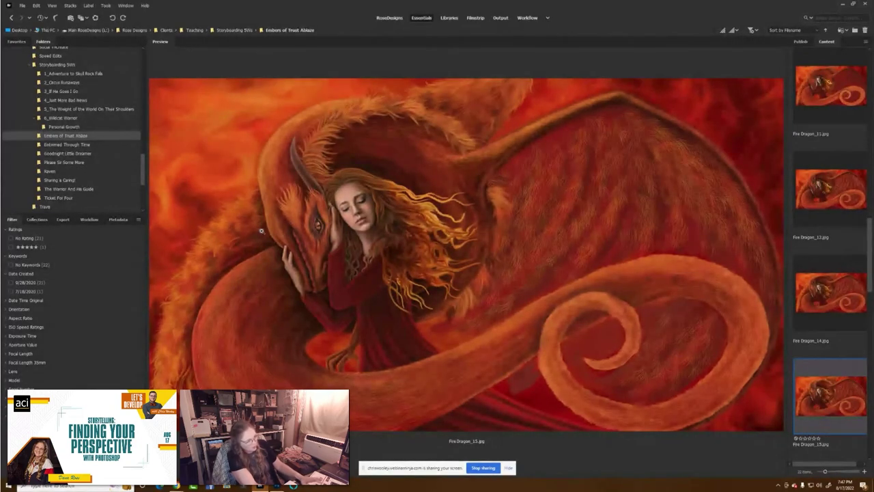
pyautogui.press('Down')
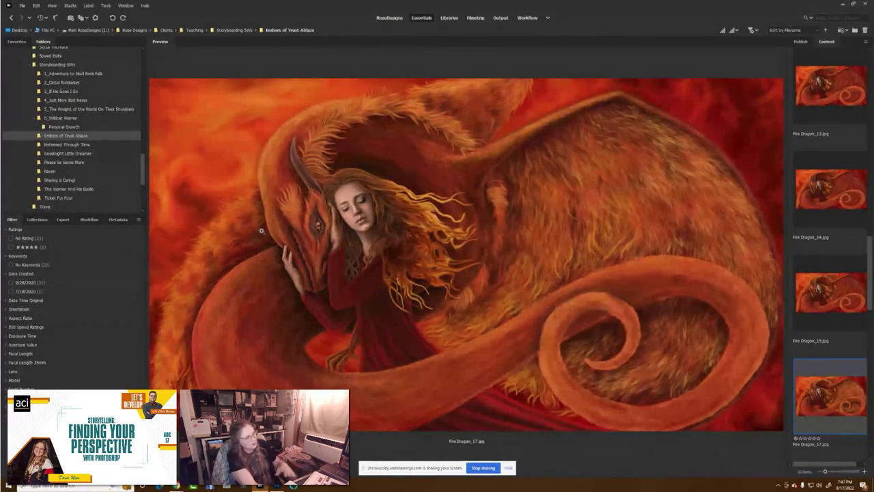
pyautogui.press('Down')
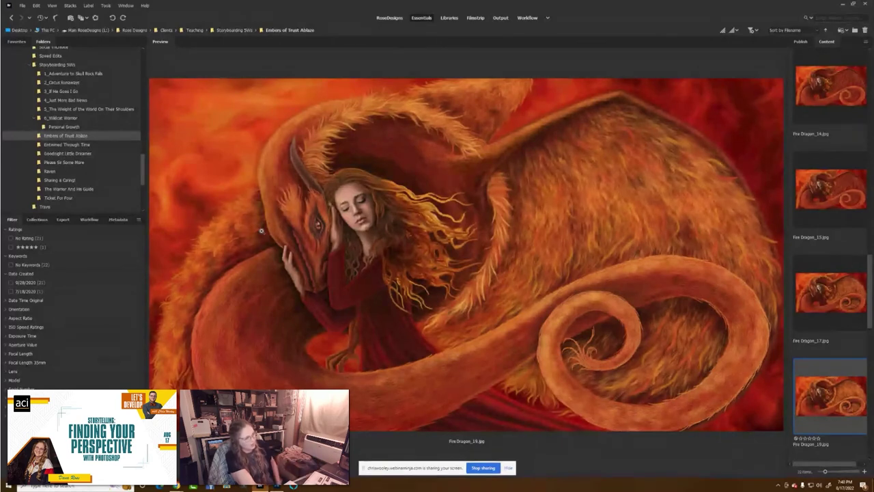
# Compare Fire Dragon_19.jpg with Fire Dragon_20.jpg, which has the fiery reference images placed around the painting.
pyautogui.press('Down')
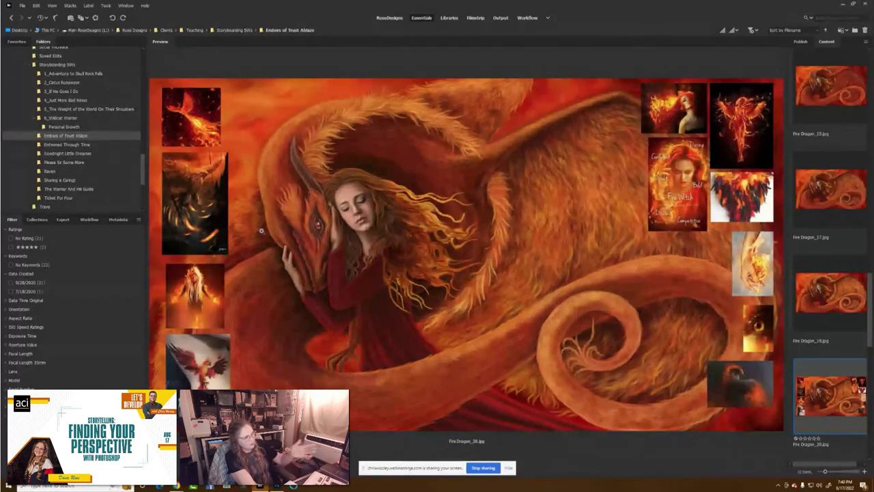
pyautogui.press('Up')
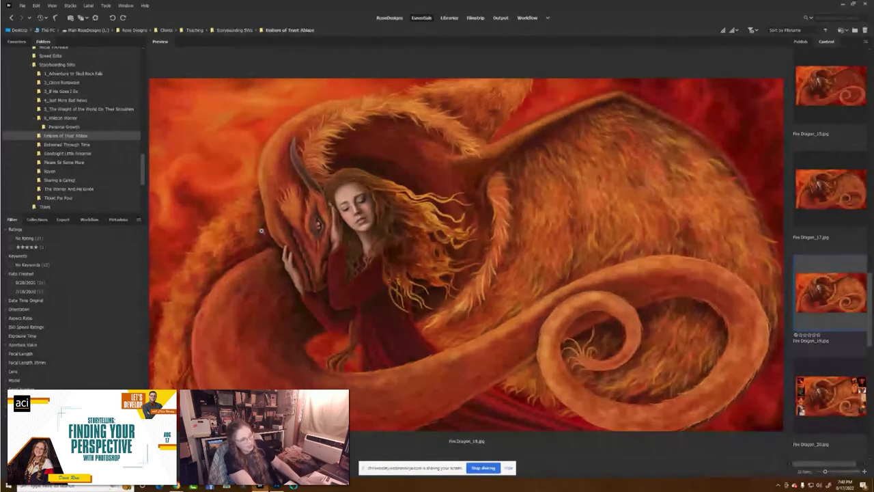
pyautogui.press('Down')
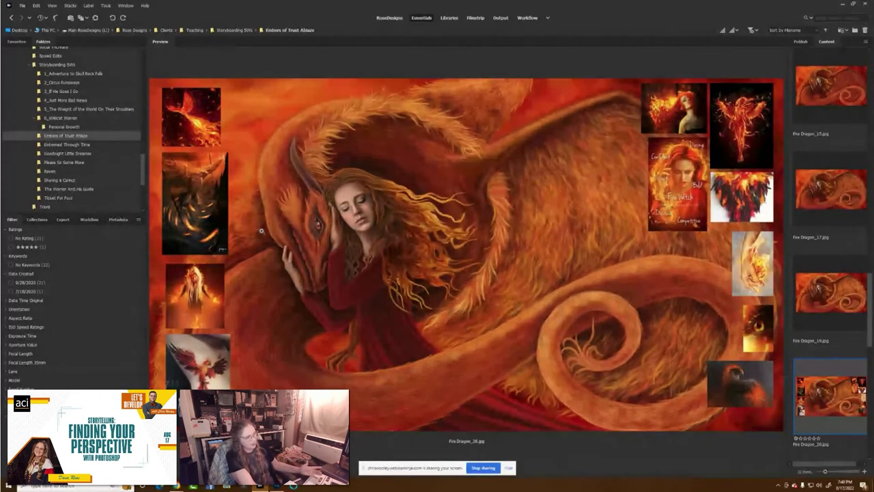
# Review the last dragon stages from Fire Dragon_22.jpg on, including the critique notes version, ending at the matted presentation image.
pyautogui.press('Down')
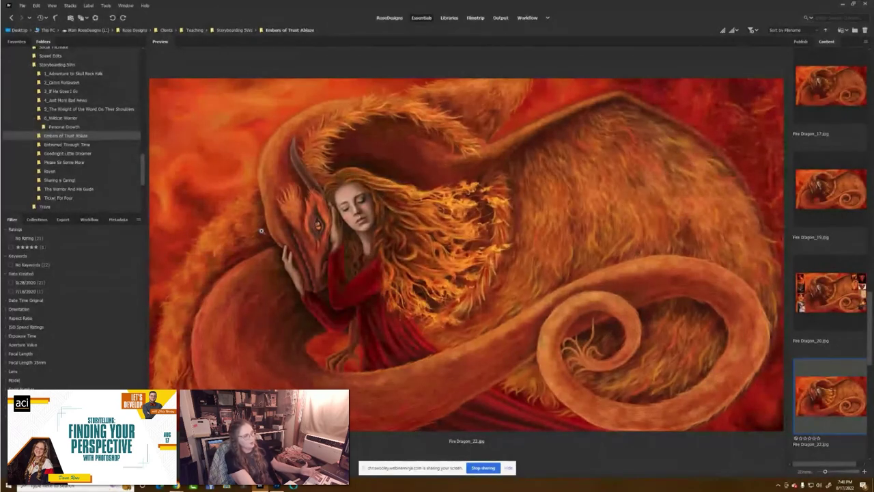
pyautogui.press('Down')
pyautogui.press('Down')
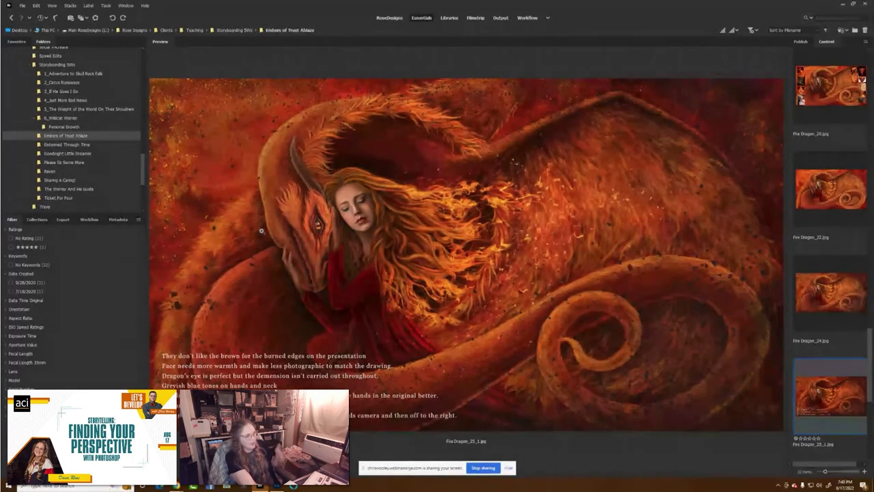
pyautogui.press('Right')
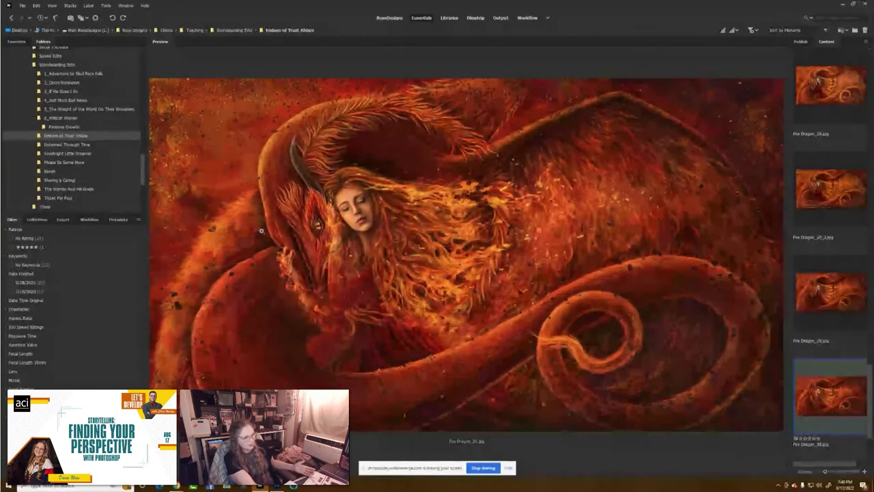
pyautogui.press('Right')
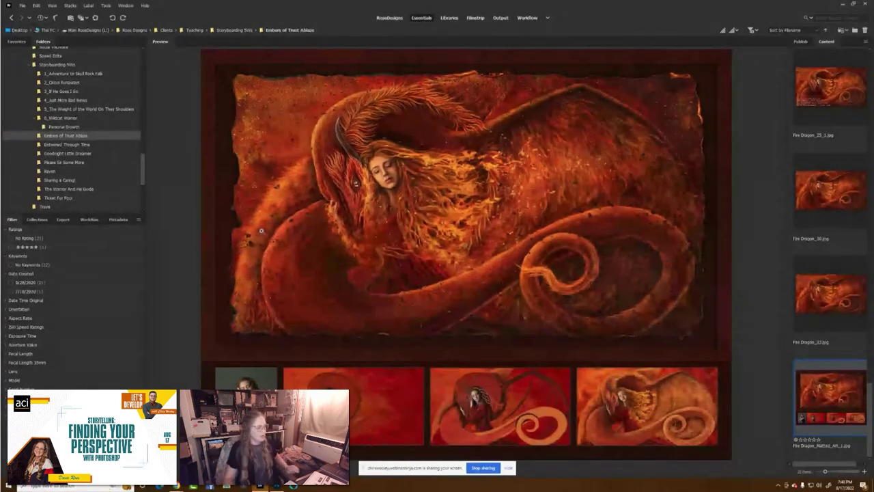
# Switch to Photoshop and show the upper artwork layer in the hooded man document, framing his fur collar and shield.
pyautogui.hotkey('alt', 'Tab')
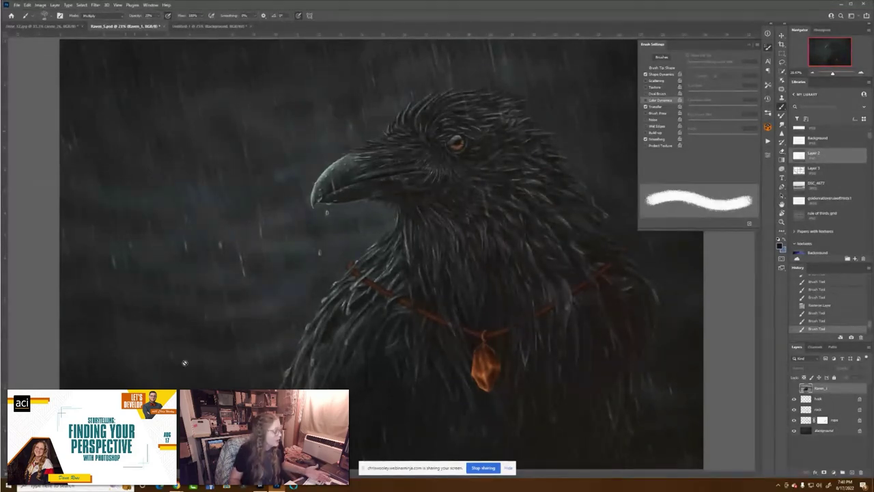
pyautogui.click(69, 27)
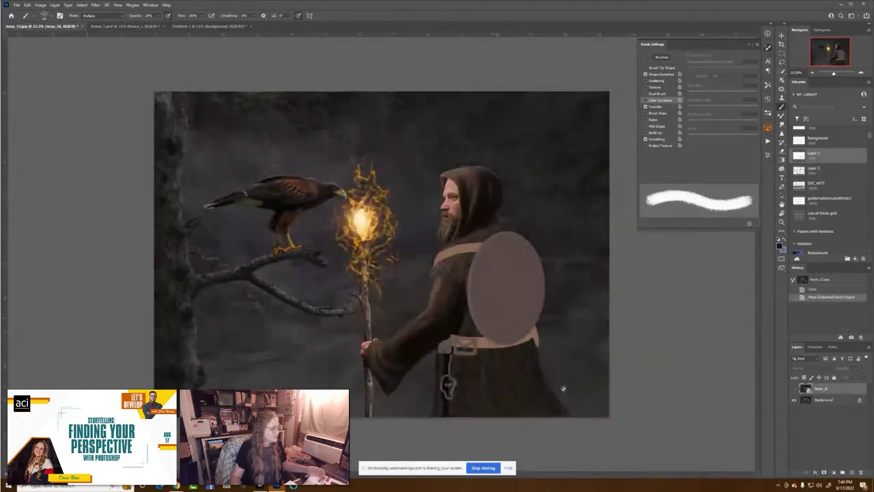
pyautogui.hotkey('ctrl', '+')
pyautogui.hotkey('ctrl', '+')
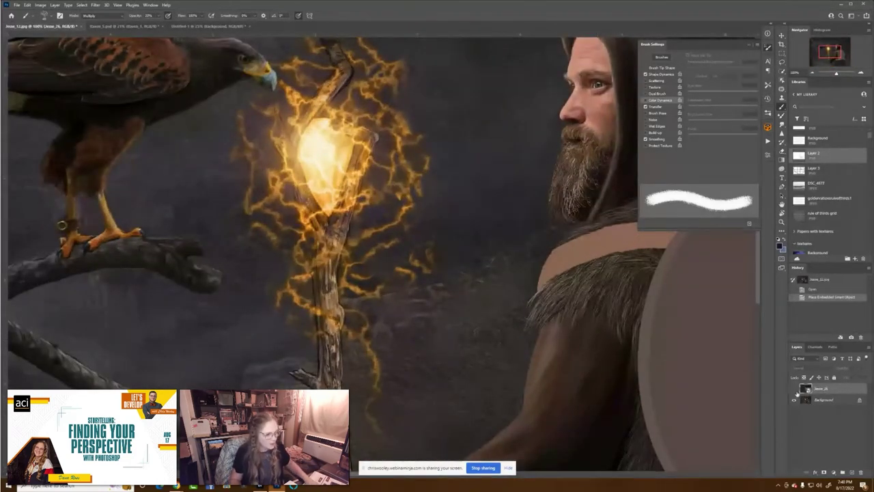
pyautogui.click(793, 389)
pyautogui.moveTo(550, 338); pyautogui.dragTo(384, 314)
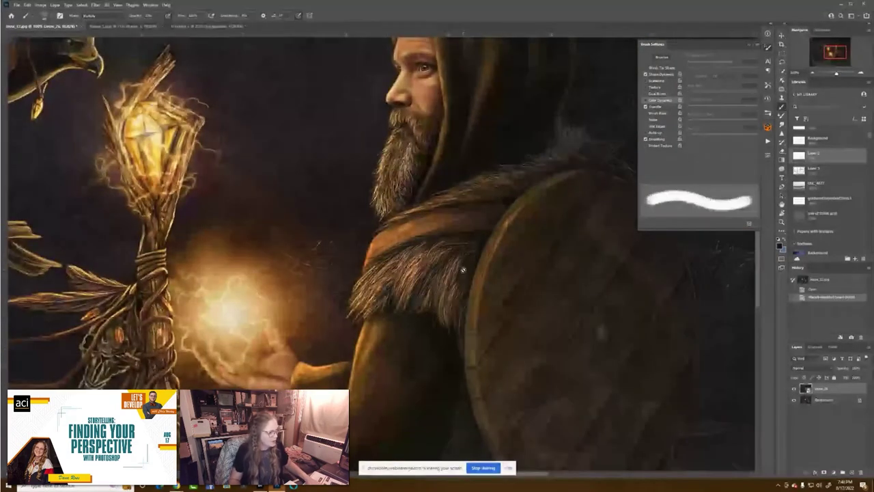
# Choose the RD-002 fur brush from the brush presets for painting on the hooded man artwork.
pyautogui.rightClick(499, 247)
pyautogui.scroll(15, 578, 347)
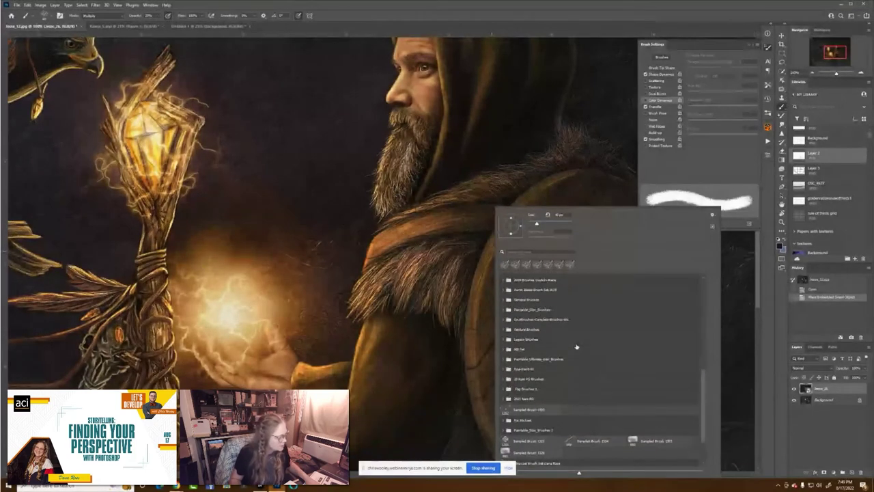
pyautogui.scroll(6, 577, 348)
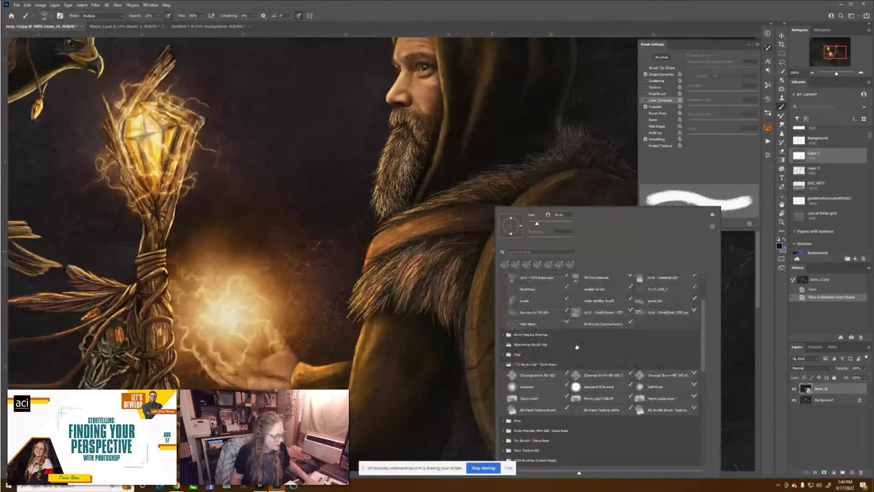
pyautogui.scroll(1, 585, 361)
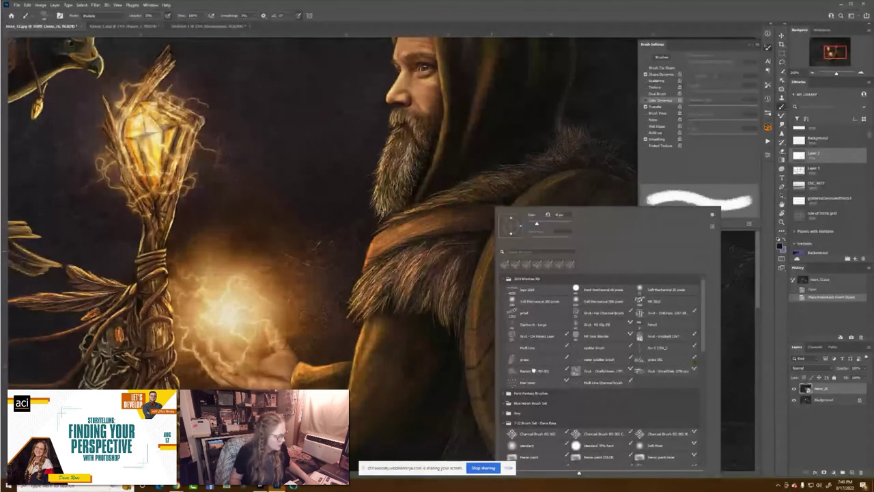
pyautogui.click(536, 371)
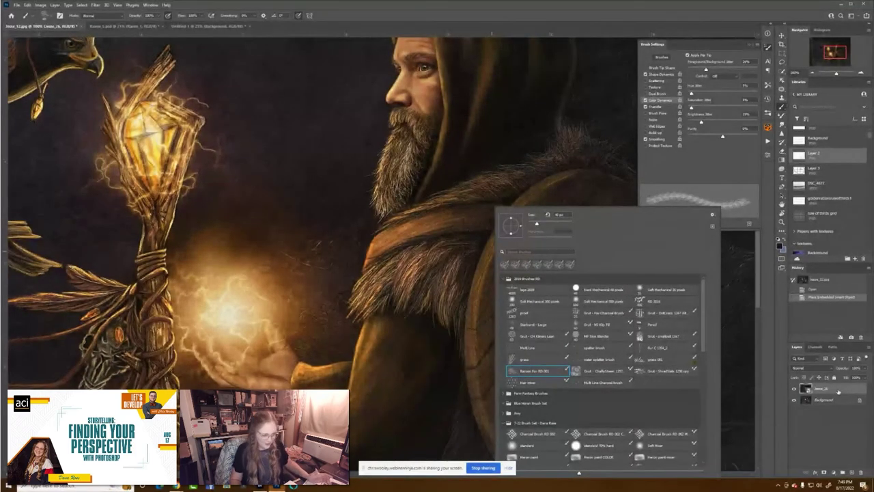
# Rasterize the upper artwork layer of the hooded man document.
pyautogui.click(834, 391)
pyautogui.rightClick(834, 391)
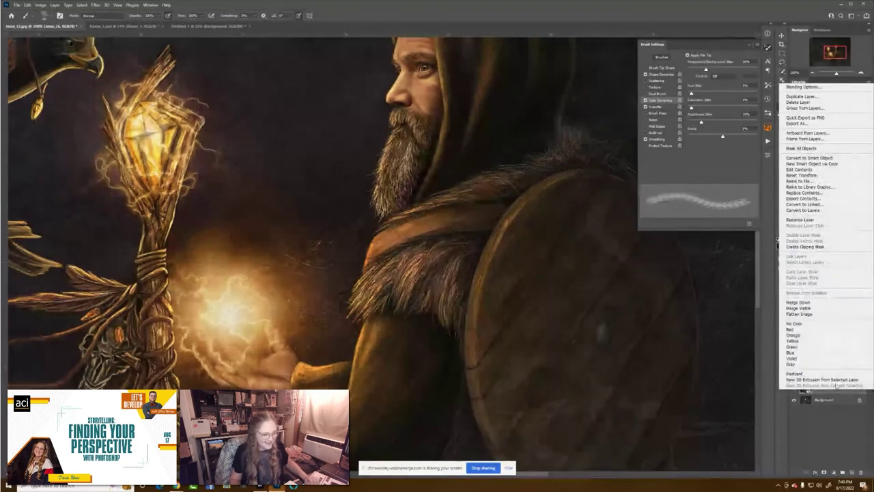
pyautogui.click(826, 221)
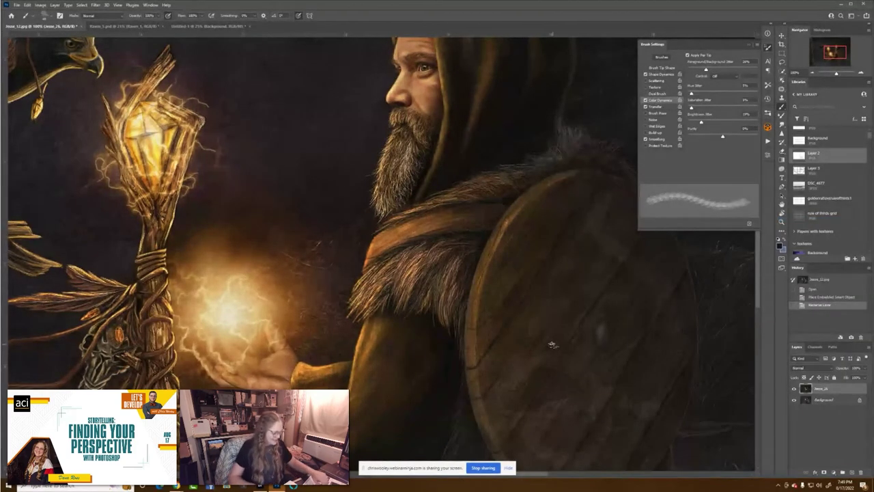
# Test the fur brush with strokes on the man's sleeve below the fur collar and undo them.
pyautogui.moveTo(396, 345); pyautogui.dragTo(426, 362)
pyautogui.moveTo(386, 404); pyautogui.dragTo(420, 355)
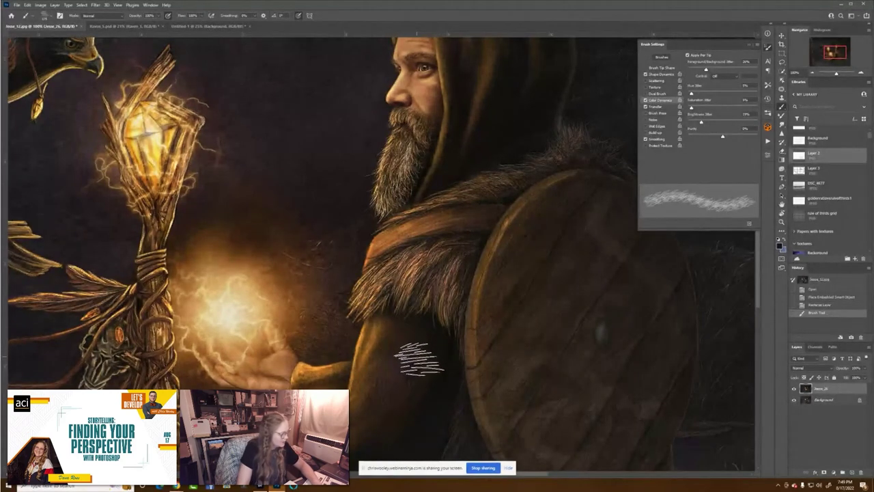
pyautogui.hotkey('ctrl', 'z')
# Set the foreground color to orange and the background color to red for the fur brush.
pyautogui.click(780, 245)
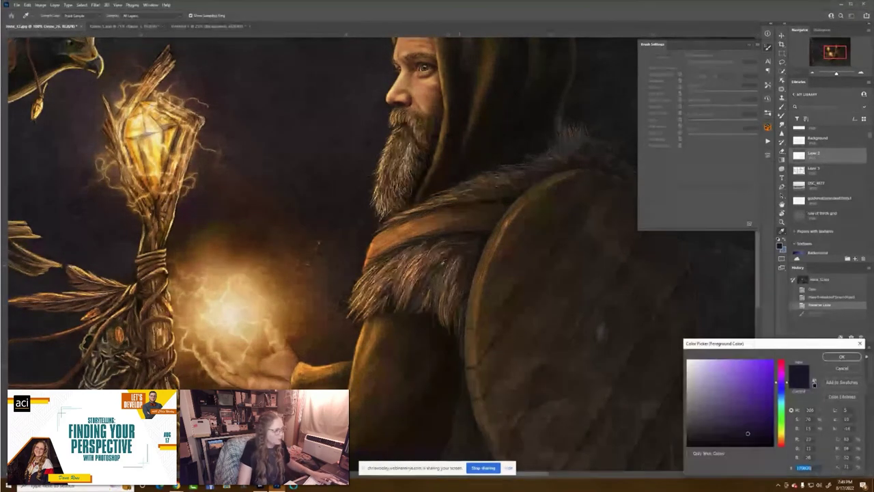
pyautogui.click(781, 439)
pyautogui.click(749, 367)
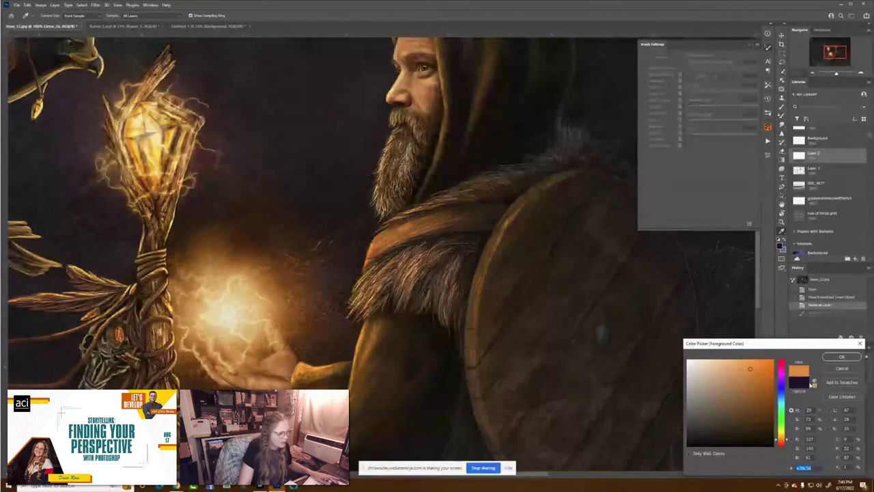
pyautogui.click(840, 357)
pyautogui.click(783, 250)
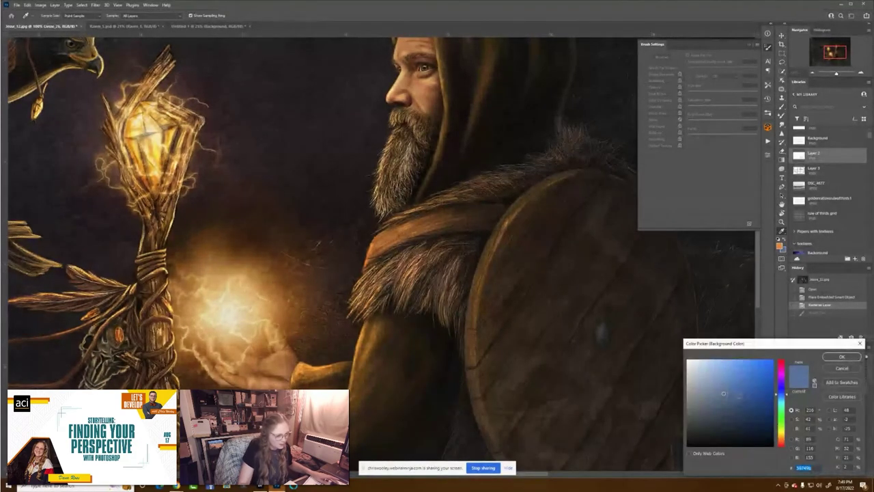
pyautogui.click(782, 363)
pyautogui.click(773, 394)
pyautogui.click(855, 357)
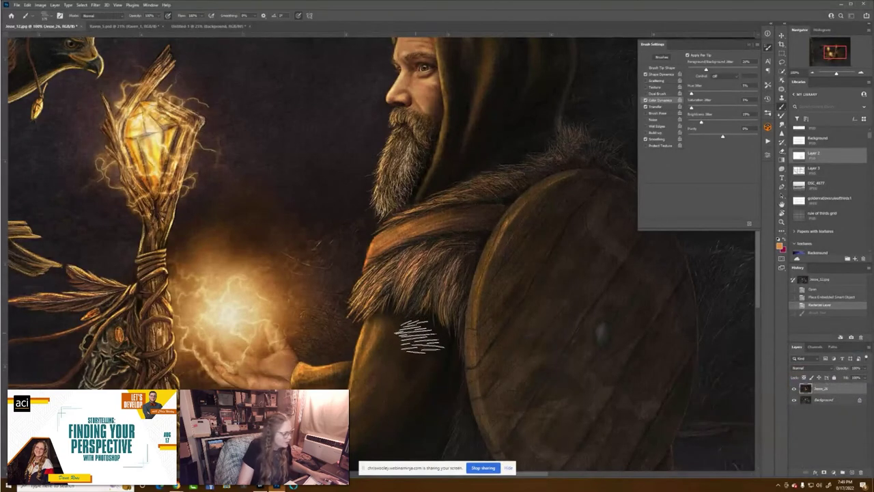
# Test the fur brush in the new colors on the hooded man artwork and examine it up close.
pyautogui.moveTo(413, 340)
pyautogui.mouseDown()
pyautogui.moveTo(393, 379)
pyautogui.moveTo(419, 345)
pyautogui.moveTo(399, 385)
pyautogui.moveTo(426, 339)
pyautogui.moveTo(410, 385)
pyautogui.moveTo(424, 338)
pyautogui.moveTo(413, 399)
pyautogui.moveTo(430, 349)
pyautogui.moveTo(422, 392)
pyautogui.moveTo(451, 422)
pyautogui.moveTo(480, 392)
pyautogui.moveTo(400, 111)
pyautogui.mouseUp()
pyautogui.hotkey('ctrl', '+')
pyautogui.moveTo(393, 228)
pyautogui.mouseDown()
pyautogui.moveTo(320, 284)
pyautogui.moveTo(312, 279)
pyautogui.moveTo(346, 247)
pyautogui.moveTo(273, 341)
pyautogui.mouseUp()
# Flatten the composition grid document, restore the default black and white colors, and fill its background with white.
pyautogui.click(208, 26)
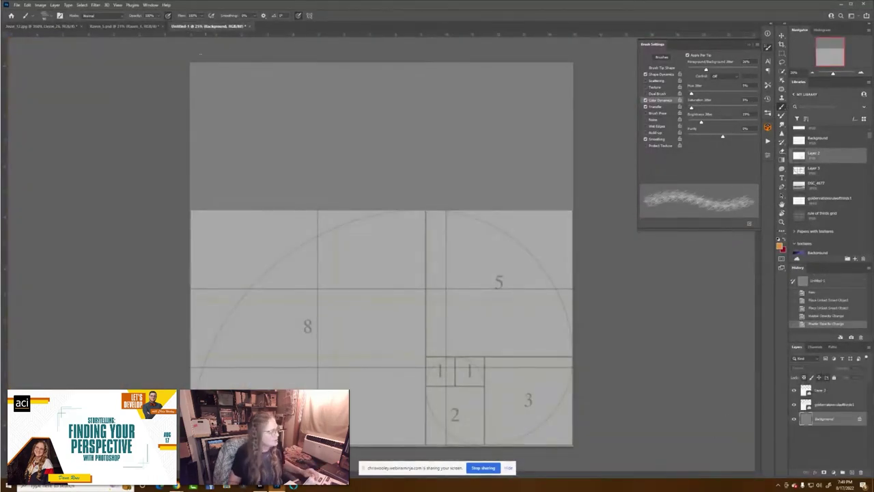
pyautogui.click(845, 435)
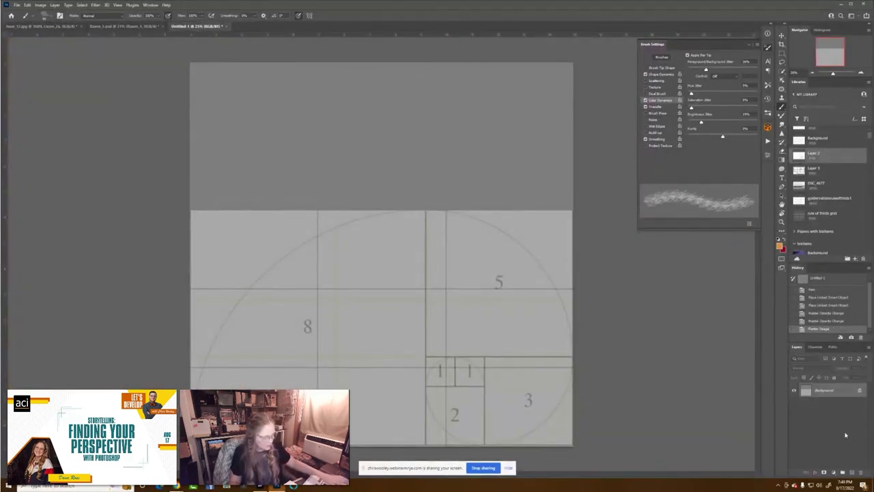
pyautogui.press('d')
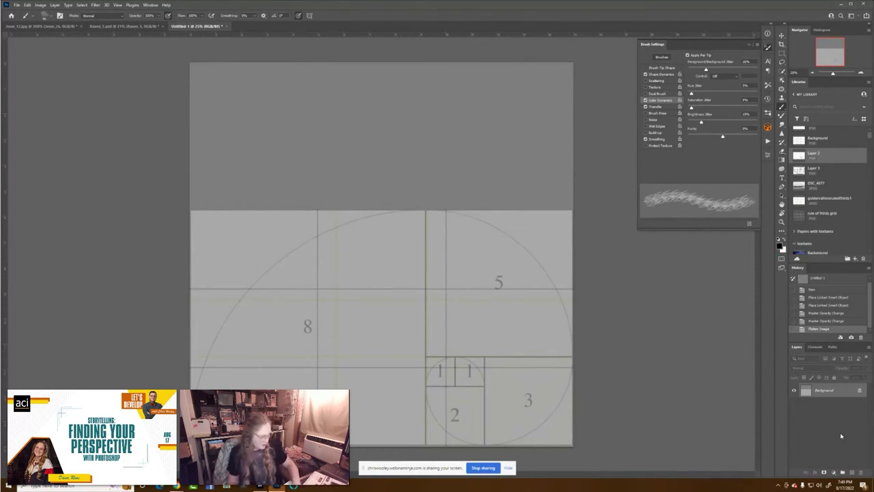
pyautogui.hotkey('ctrl', 'BackSpace')
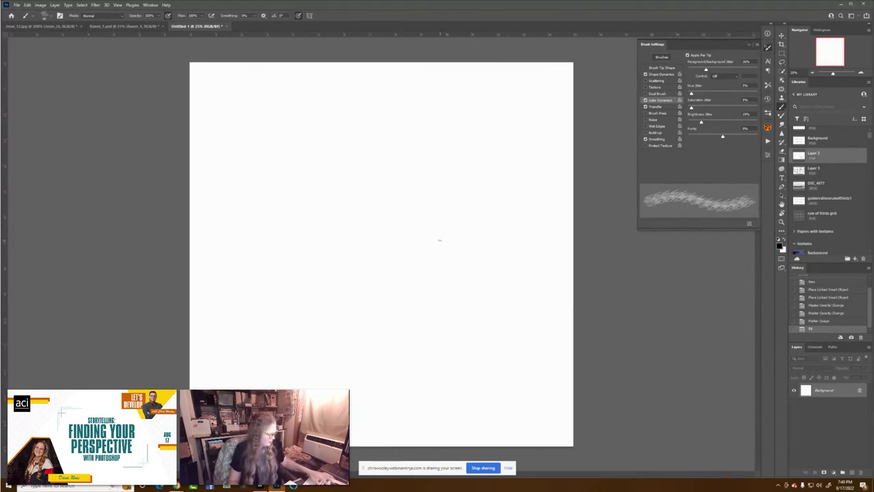
# Enlarge the fur brush to fill the middle of the blank canvas and stamp it there once in black.
pyautogui.moveTo(382, 241)
pyautogui.mouseDown()
pyautogui.moveTo(413, 272)
pyautogui.moveTo(396, 295)
pyautogui.moveTo(443, 284)
pyautogui.mouseUp()
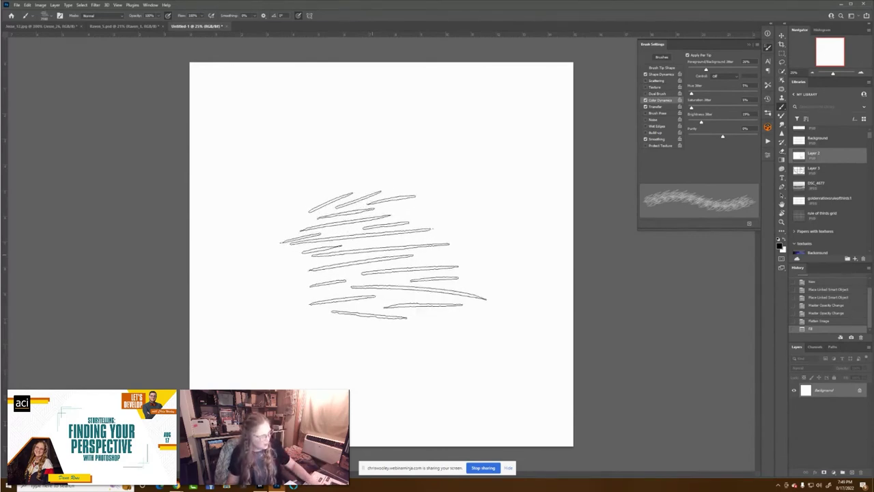
pyautogui.click(384, 255)
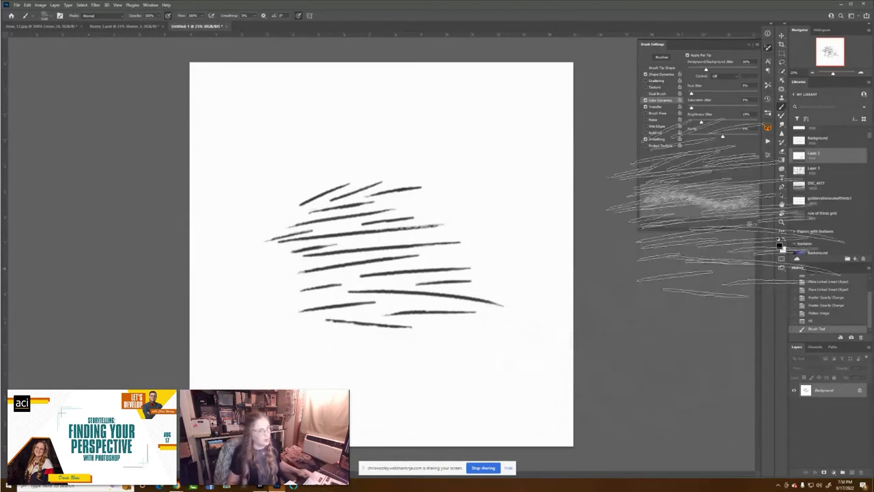
# Try the fur brush at minimum spacing with strokes across the canvas, and undo them.
pyautogui.click(658, 74)
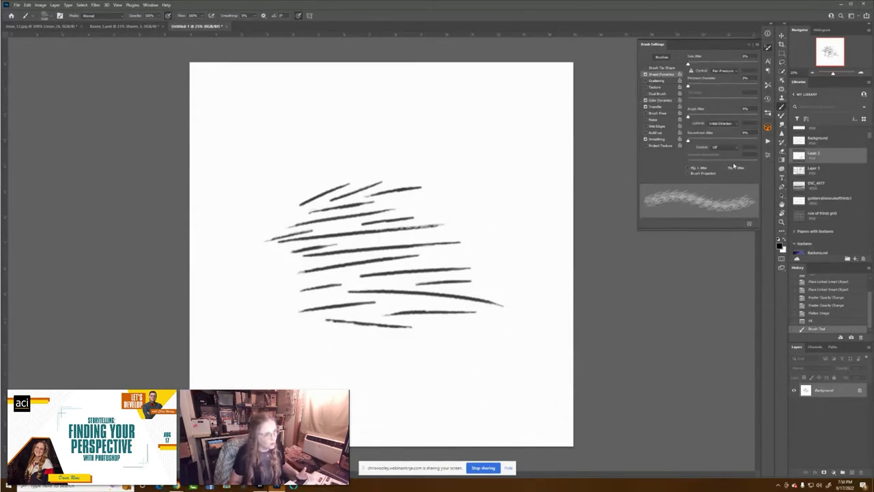
pyautogui.click(662, 68)
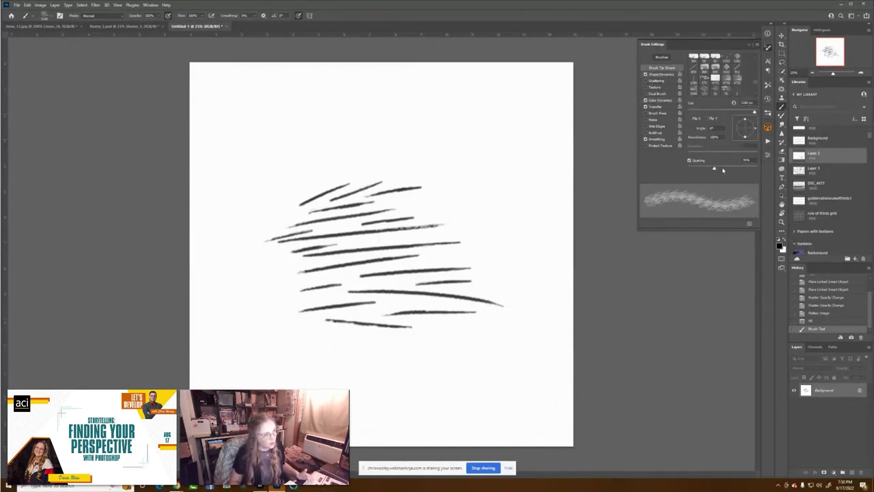
pyautogui.click(28, 6)
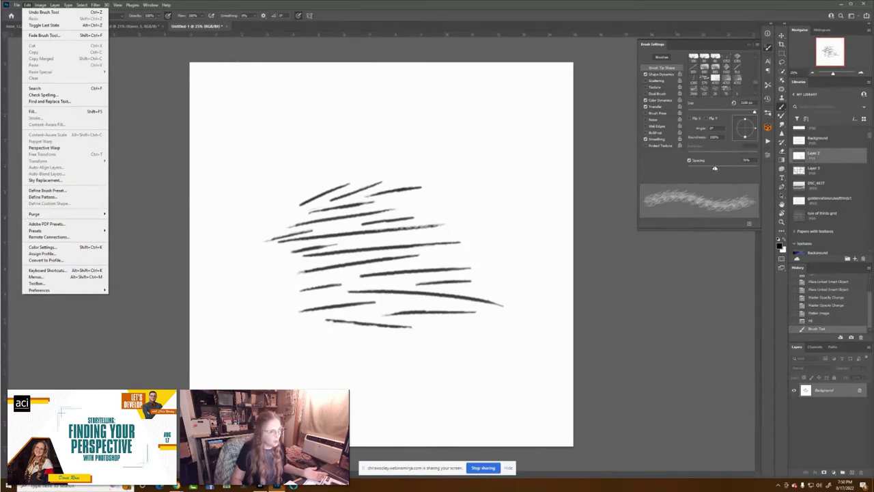
pyautogui.moveTo(714, 169); pyautogui.dragTo(619, 168)
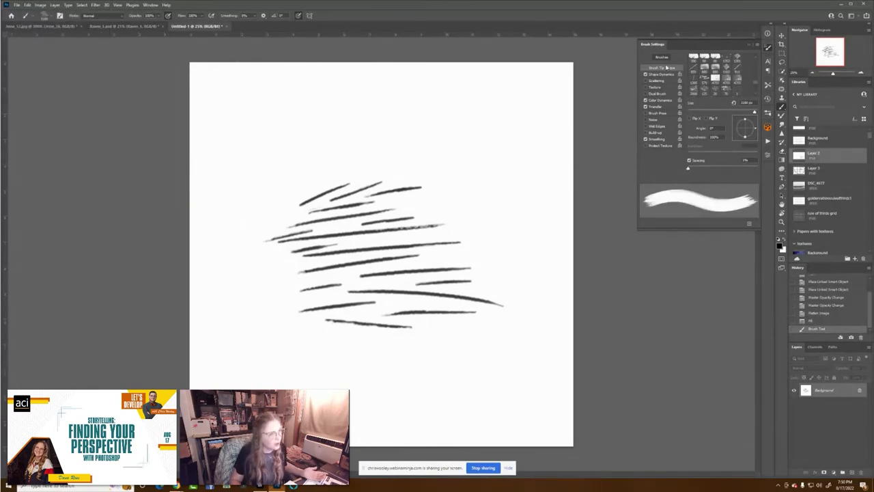
pyautogui.moveTo(266, 218)
pyautogui.mouseDown()
pyautogui.moveTo(450, 205)
pyautogui.moveTo(478, 102)
pyautogui.moveTo(519, 260)
pyautogui.moveTo(546, 238)
pyautogui.mouseUp()
pyautogui.moveTo(533, 171)
pyautogui.mouseDown()
pyautogui.moveTo(219, 314)
pyautogui.moveTo(444, 301)
pyautogui.moveTo(506, 314)
pyautogui.moveTo(492, 321)
pyautogui.moveTo(526, 293)
pyautogui.moveTo(559, 300)
pyautogui.moveTo(546, 321)
pyautogui.mouseUp()
pyautogui.hotkey('ctrl', 'z')
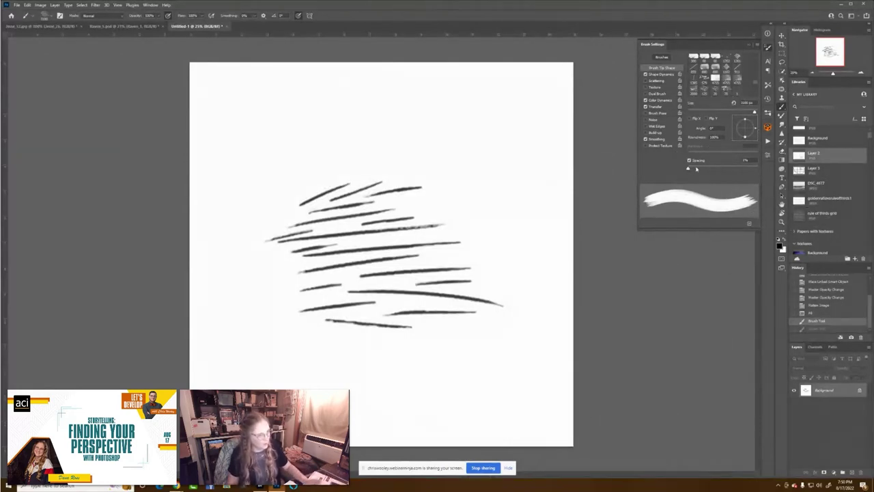
# Widen the fur brush's spacing and set its angle jitter to 9% and its size jitter to 12%.
pyautogui.moveTo(688, 170); pyautogui.dragTo(720, 164)
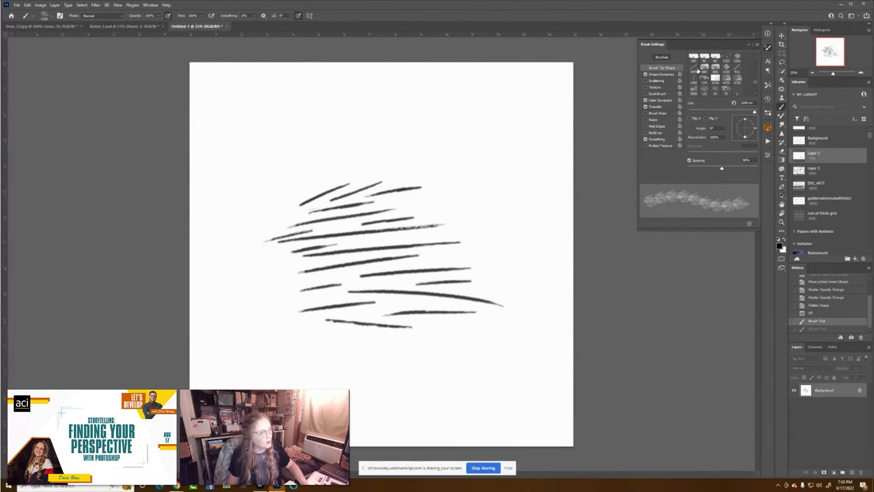
pyautogui.click(660, 74)
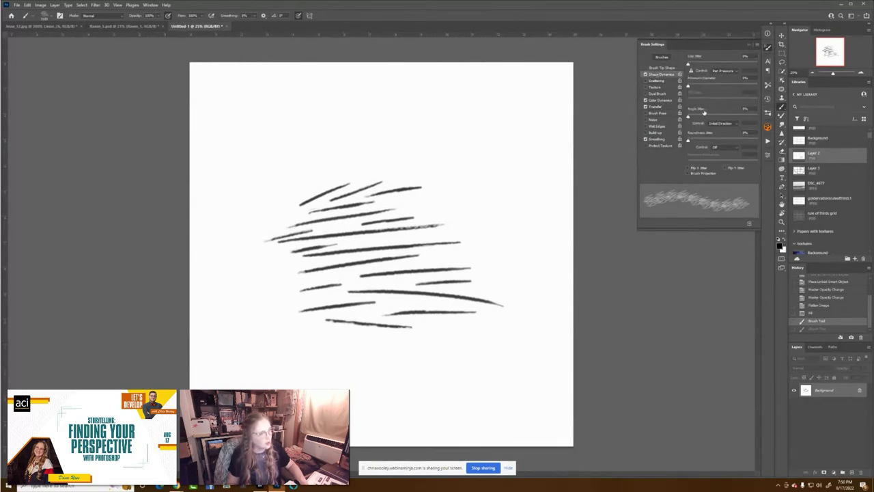
pyautogui.moveTo(688, 117); pyautogui.dragTo(694, 115)
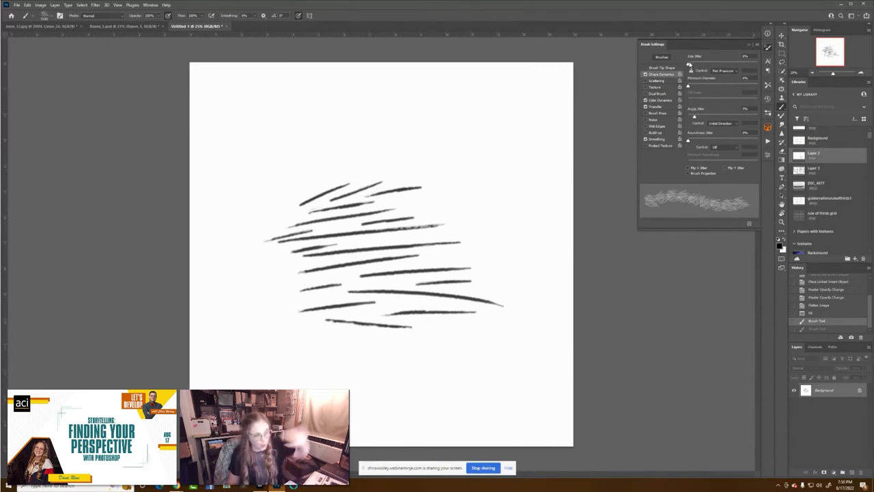
pyautogui.moveTo(690, 64); pyautogui.dragTo(696, 63)
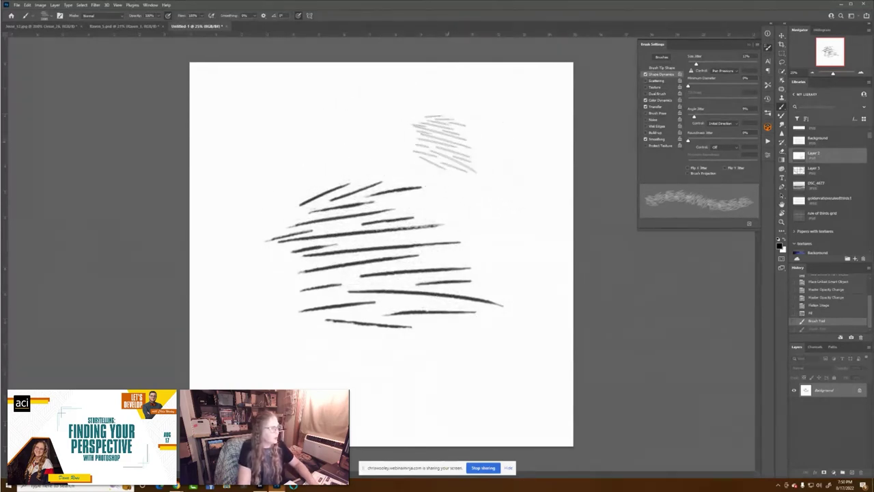
# Paint two patches of overlapping black fur strokes above the large brush stamp, using a smaller brush and varied stroke directions.
pyautogui.click(434, 133)
pyautogui.click(471, 140)
pyautogui.click(471, 152)
pyautogui.click(488, 160)
pyautogui.click(519, 170)
pyautogui.click(492, 167)
pyautogui.click(486, 152)
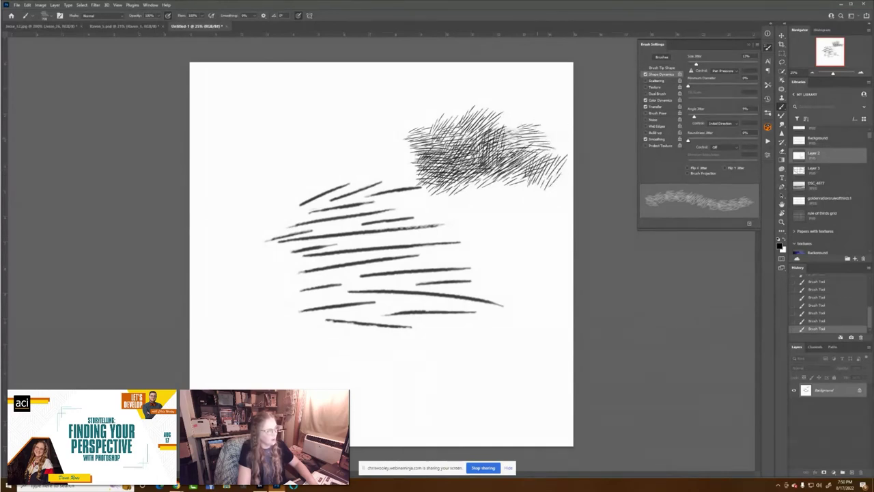
pyautogui.click(507, 146)
pyautogui.click(477, 130)
pyautogui.click(502, 129)
pyautogui.click(450, 118)
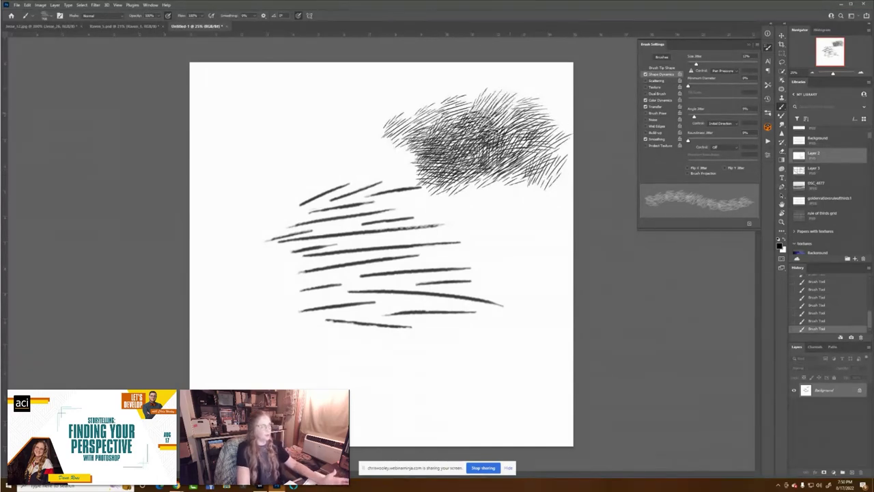
pyautogui.click(449, 124)
pyautogui.click(429, 151)
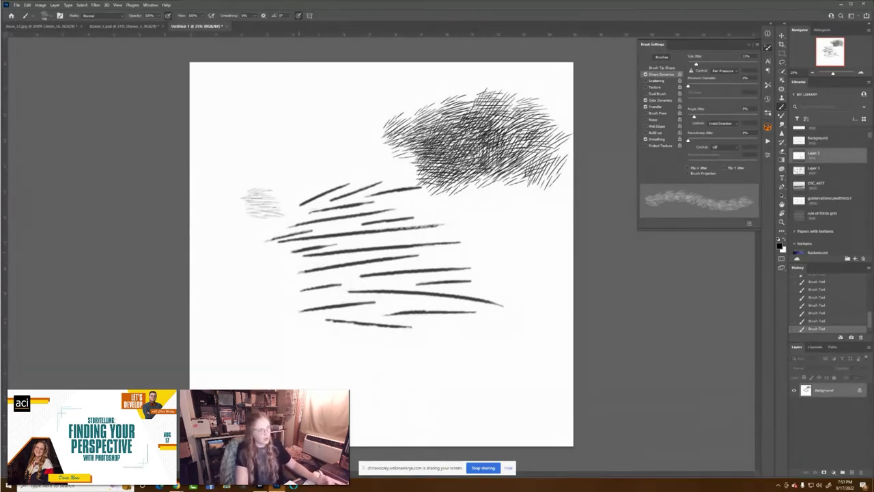
pyautogui.moveTo(232, 205)
pyautogui.mouseDown()
pyautogui.moveTo(300, 126)
pyautogui.moveTo(348, 147)
pyautogui.mouseUp()
pyautogui.moveTo(239, 300)
pyautogui.mouseDown()
pyautogui.moveTo(280, 284)
pyautogui.moveTo(293, 262)
pyautogui.mouseUp()
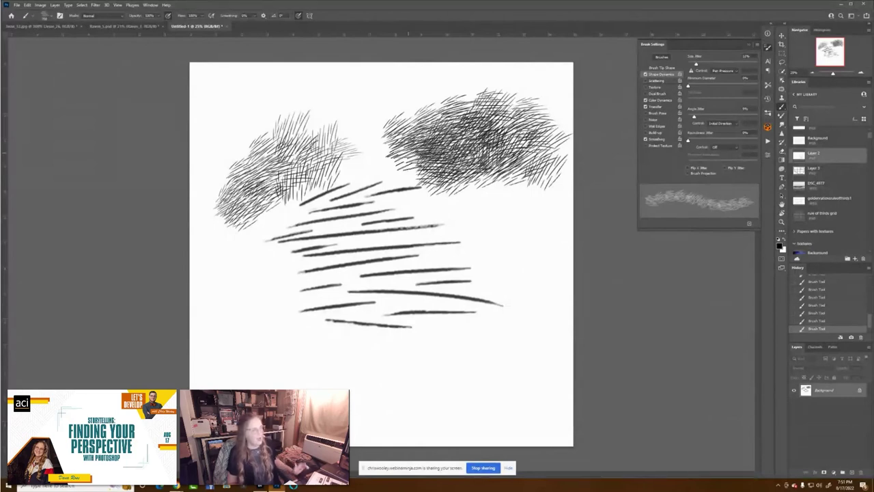
# Select the Background layer in the raven document, choose the smallest Soft Mechanical brush, and close the brush settings.
pyautogui.click(104, 26)
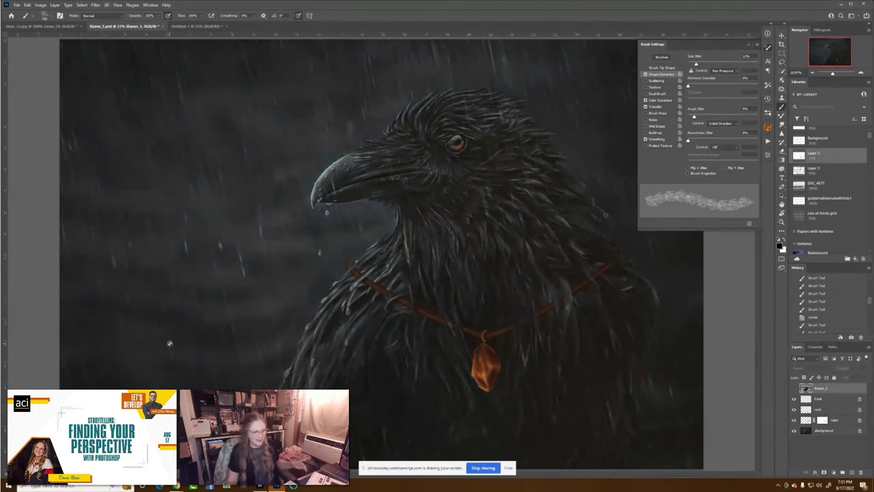
pyautogui.click(834, 430)
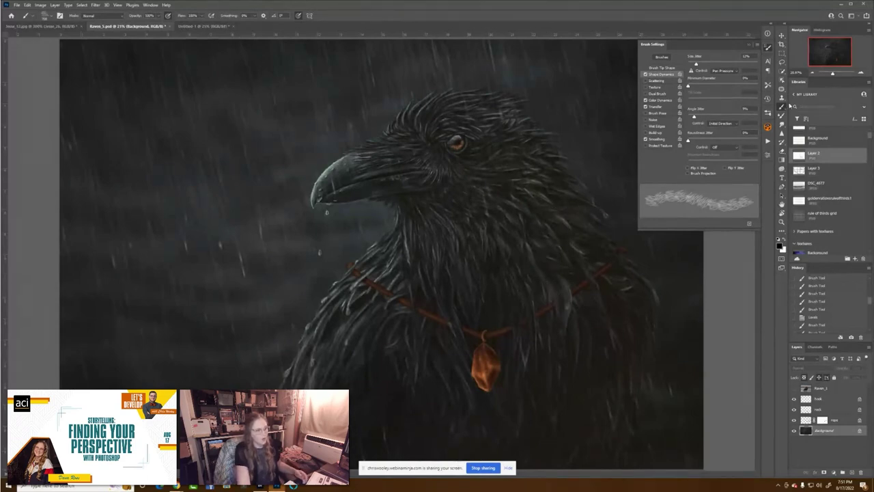
pyautogui.rightClick(546, 271)
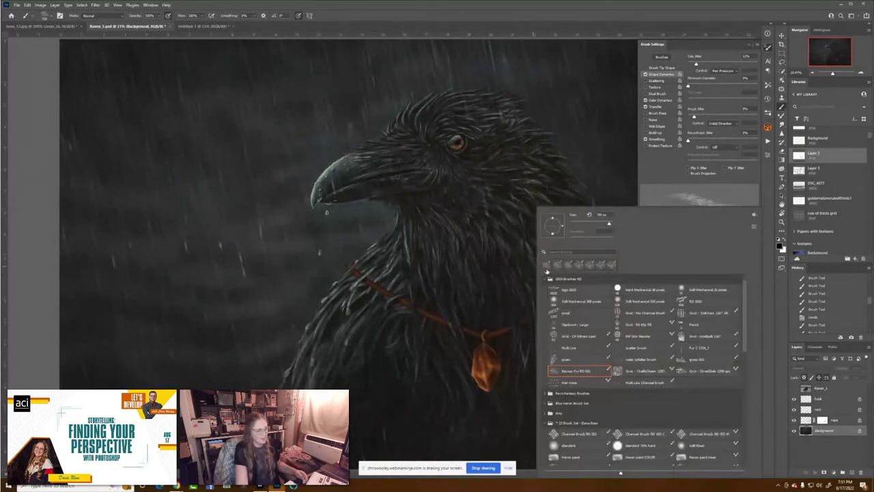
pyautogui.click(716, 290)
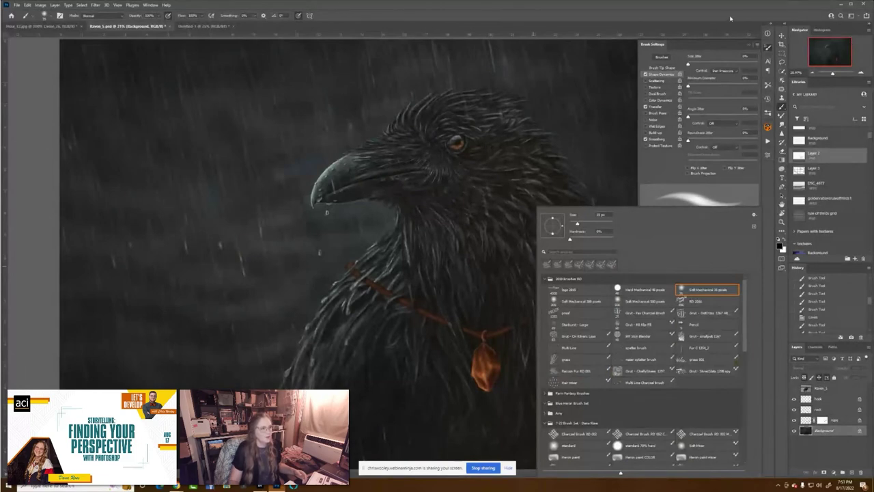
pyautogui.click(787, 45)
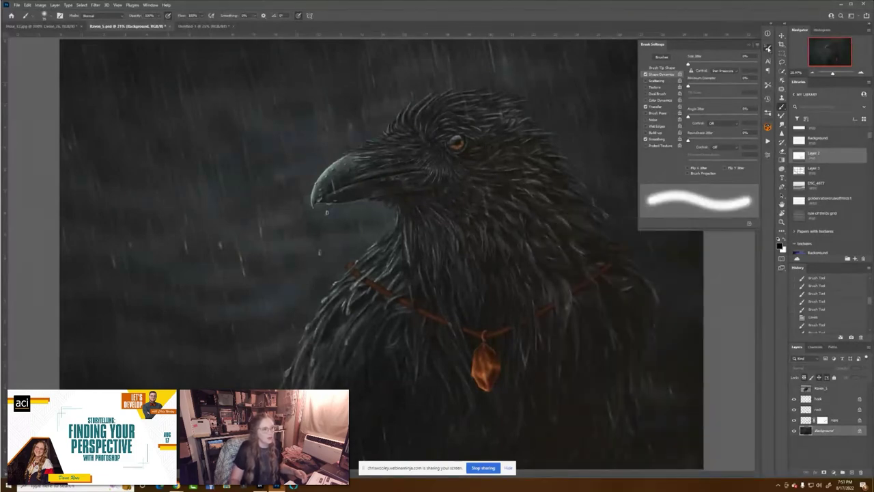
pyautogui.click(767, 48)
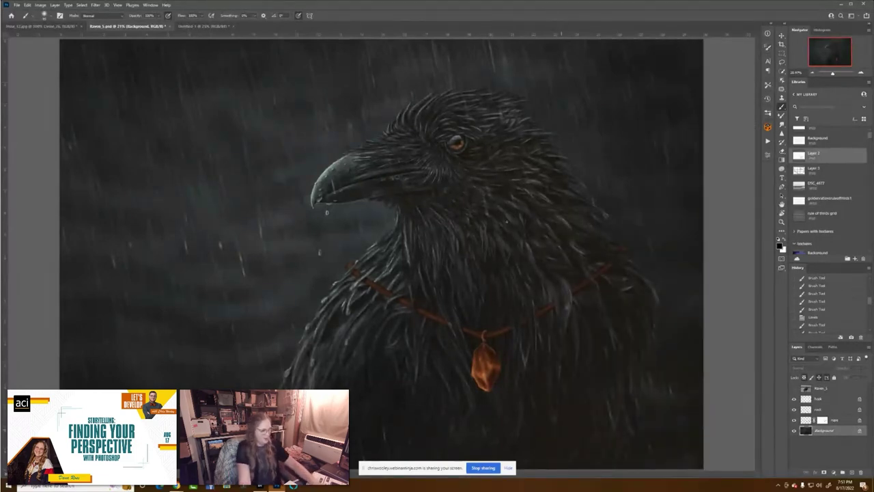
# Resize the soft brush to slightly wider than the amber pendant and sample the pendant's orange as the painting color.
pyautogui.press(']')
pyautogui.press(']')
pyautogui.press(']')
pyautogui.press(']')
pyautogui.press(']')
pyautogui.press(']')
pyautogui.press(']')
pyautogui.press(']')
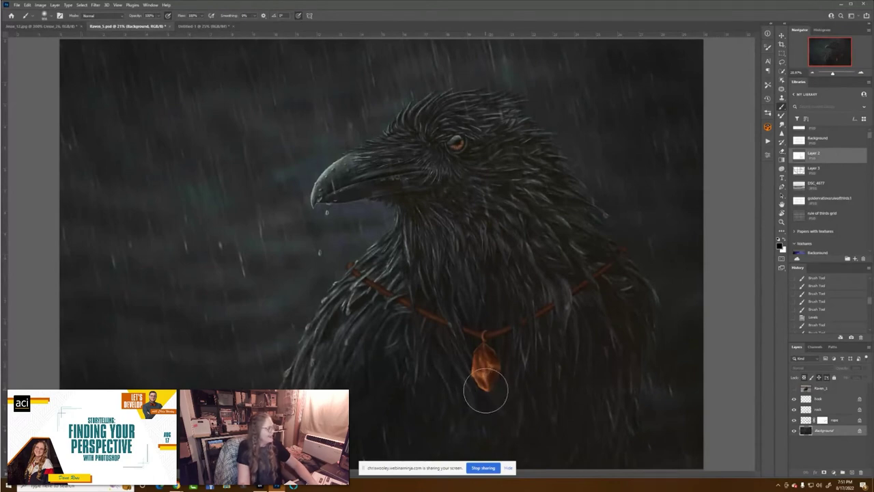
pyautogui.press('[')
pyautogui.press('[')
pyautogui.press('[')
pyautogui.press('[')
pyautogui.press('[')
pyautogui.press('[')
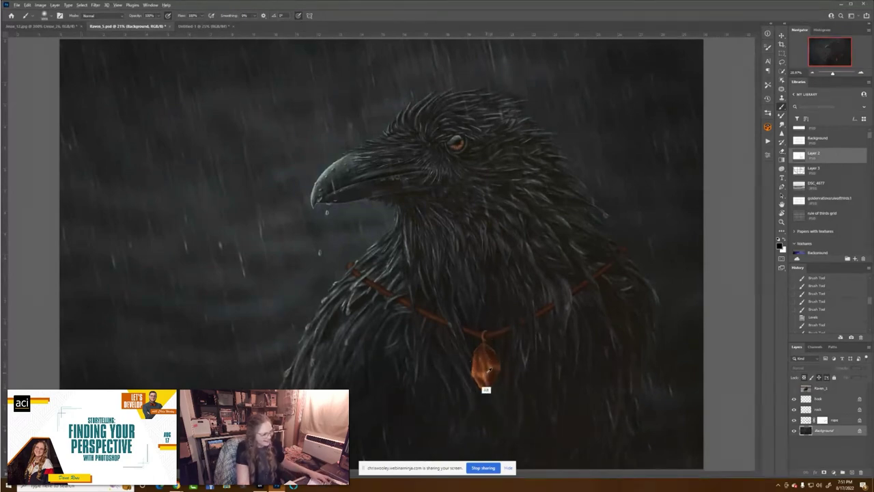
pyautogui.keyDown('alt'); pyautogui.click(487, 372); pyautogui.keyUp('alt')
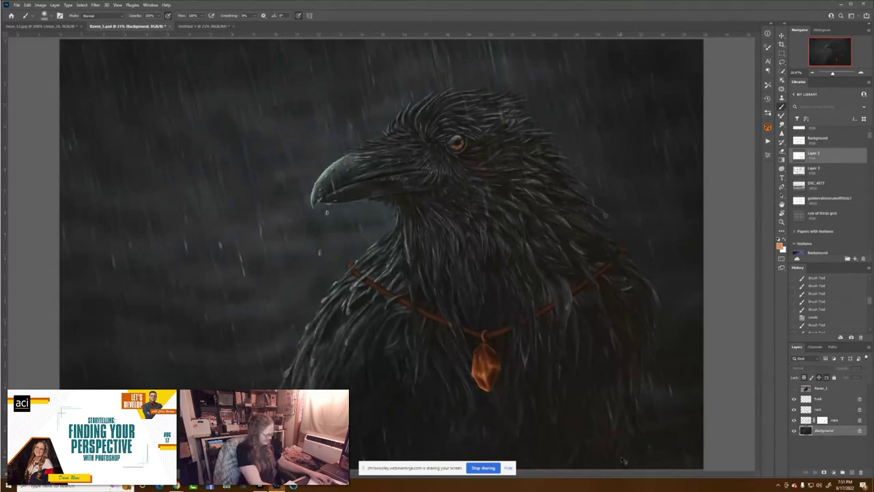
# Add a new layer and move it directly below the hidden raven layer at the top of the stack.
pyautogui.hotkey('ctrl', 'shift', 'n')
pyautogui.press('Return')
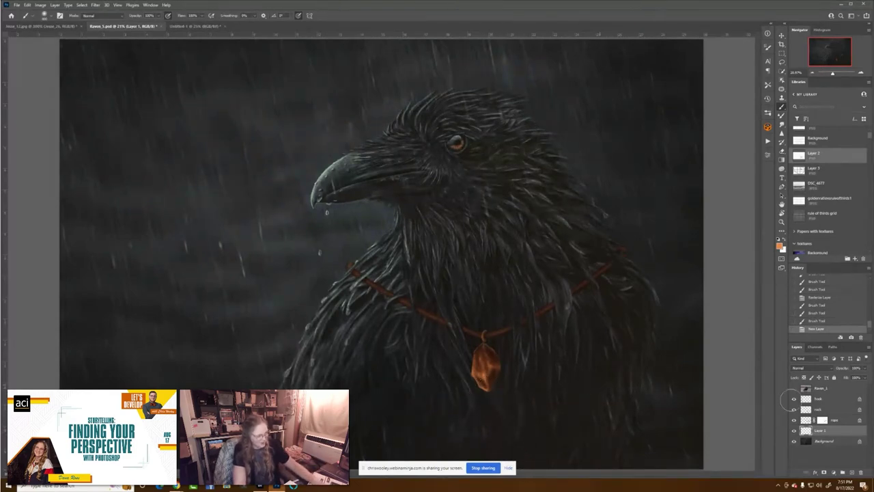
pyautogui.moveTo(845, 433); pyautogui.dragTo(838, 398)
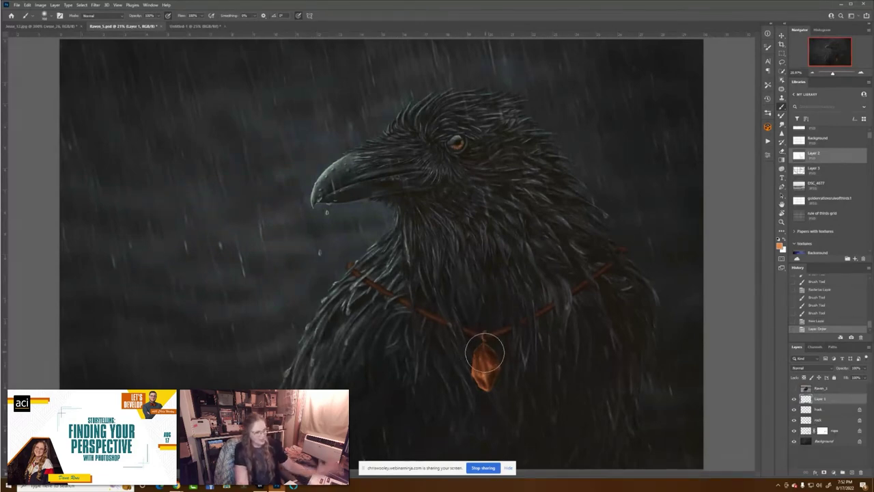
# Paint a soft orange glow around the amber pendant, undoing the heavy first stroke and using 20% brush opacity.
pyautogui.moveTo(482, 351)
pyautogui.mouseDown()
pyautogui.moveTo(486, 379)
pyautogui.moveTo(475, 354)
pyautogui.moveTo(484, 385)
pyautogui.moveTo(495, 376)
pyautogui.moveTo(489, 372)
pyautogui.moveTo(464, 389)
pyautogui.mouseUp()
pyautogui.hotkey('ctrl', 'z')
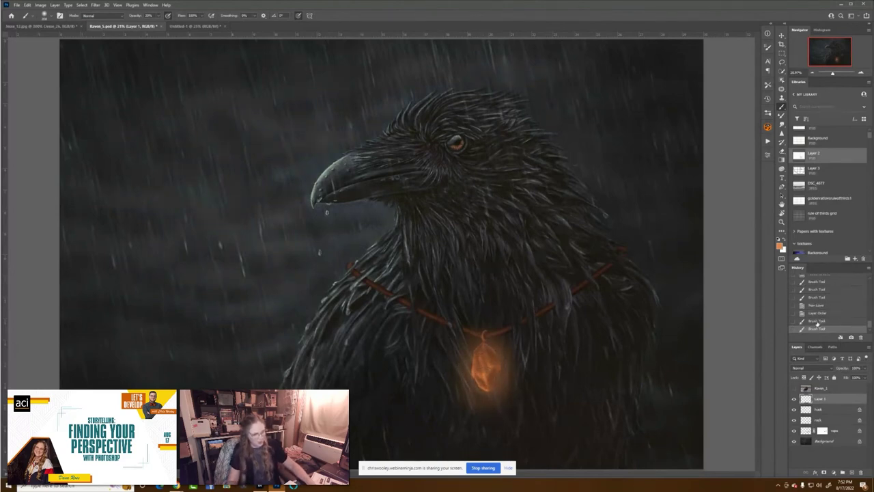
# Blend the pendant's glow layer in Screen mode at about 70% opacity and stamp the visible artwork into a new layer.
pyautogui.click(807, 367)
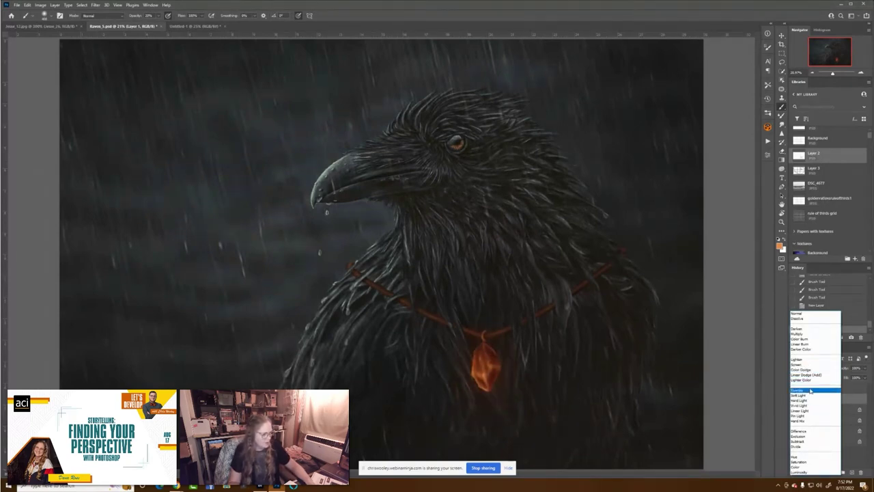
pyautogui.click(807, 365)
pyautogui.click(867, 369)
pyautogui.moveTo(864, 378); pyautogui.dragTo(856, 377)
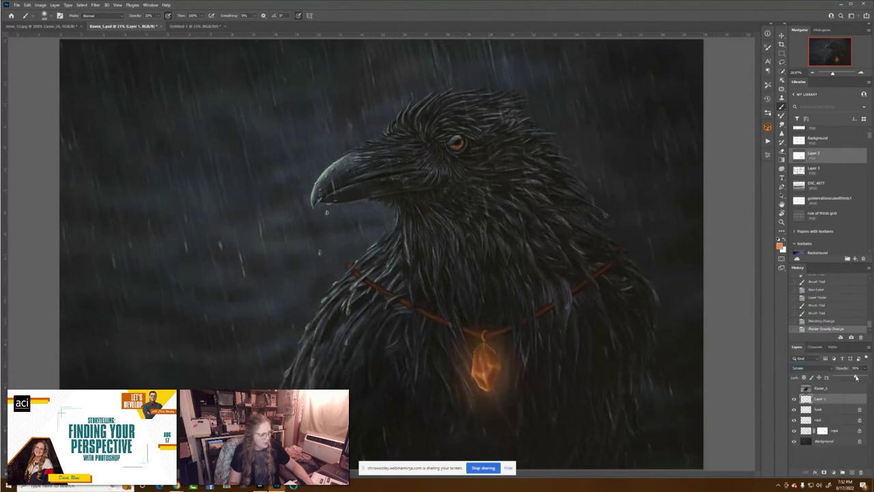
pyautogui.click(849, 400)
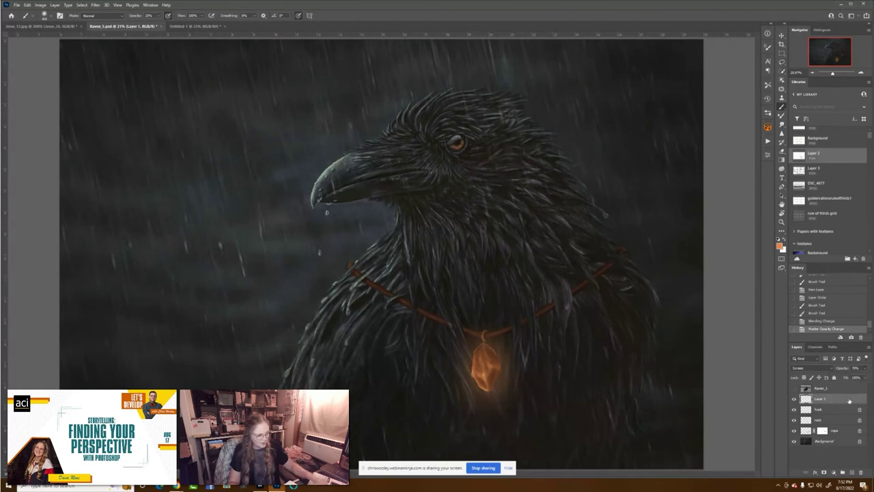
pyautogui.hotkey('ctrl', 'shift', 'alt', 'e')
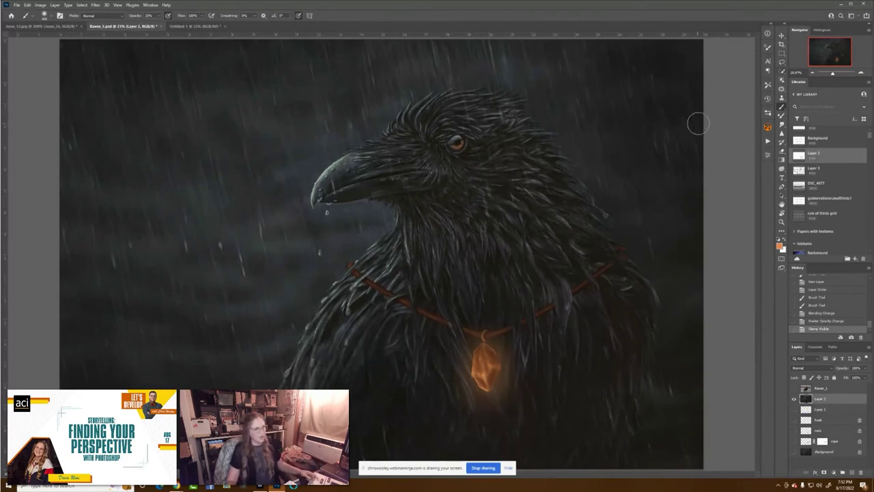
# Choose a speckled brush from the end of the brush list and set its painting mode to Color Dodge.
pyautogui.hotkey('ctrl', 'shift', 'a')
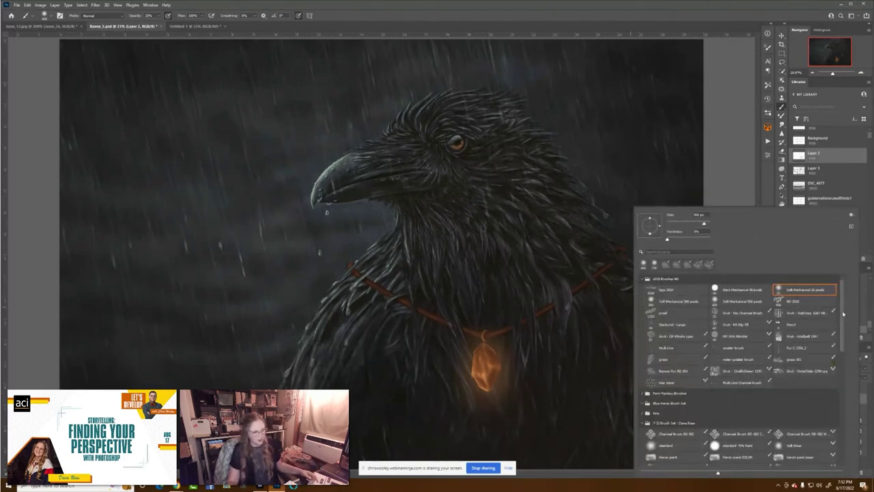
pyautogui.moveTo(844, 314); pyautogui.dragTo(859, 468)
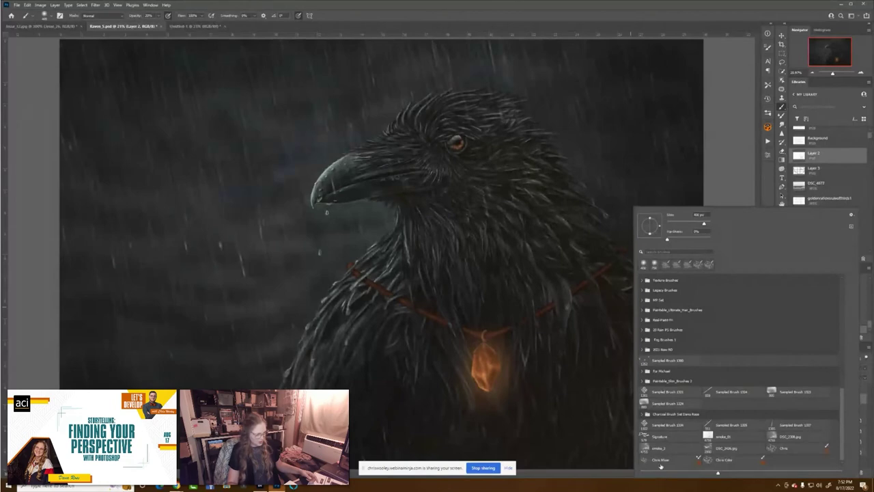
pyautogui.click(790, 453)
pyautogui.press('Return')
pyautogui.scroll(3, 383, 271)
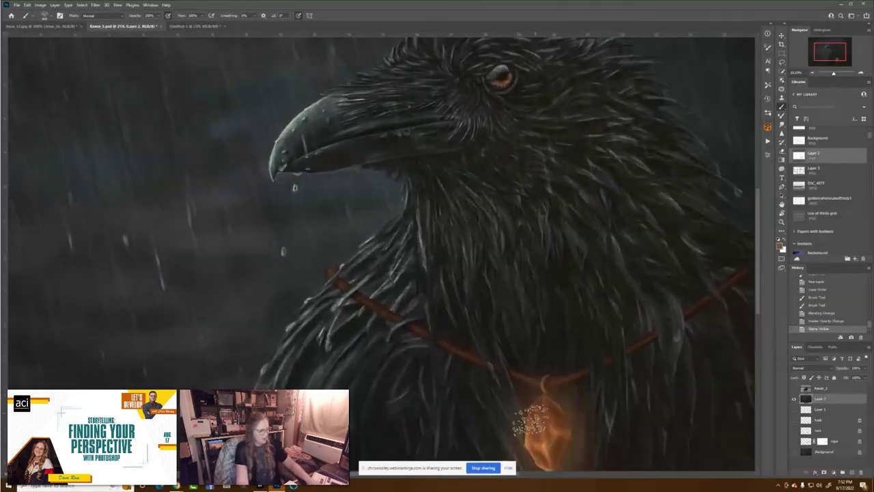
pyautogui.scroll(-2, 480, 256)
pyautogui.click(108, 16)
pyautogui.click(102, 88)
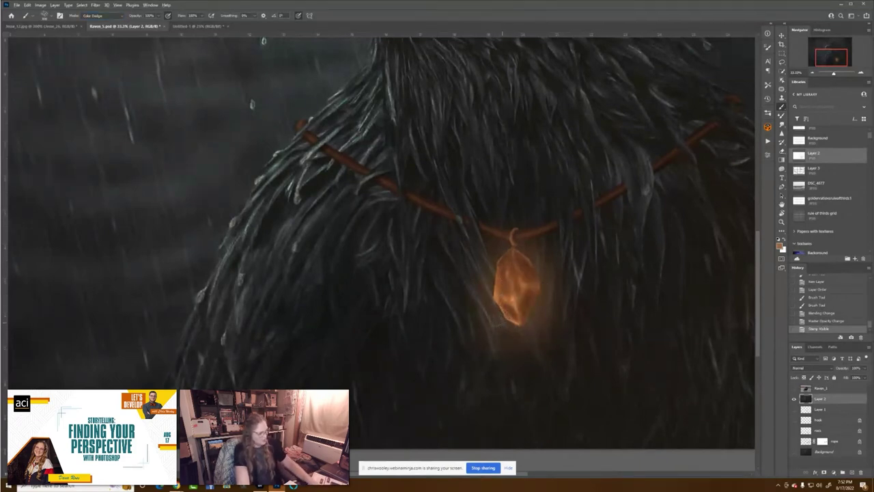
# Paint warm highlights onto the feathers around the amber pendant with the speckled brush at 20% opacity.
pyautogui.press('2')
pyautogui.click(496, 287)
pyautogui.click(497, 287)
pyautogui.click(497, 287)
pyautogui.click(497, 287)
pyautogui.click(497, 287)
pyautogui.click(496, 287)
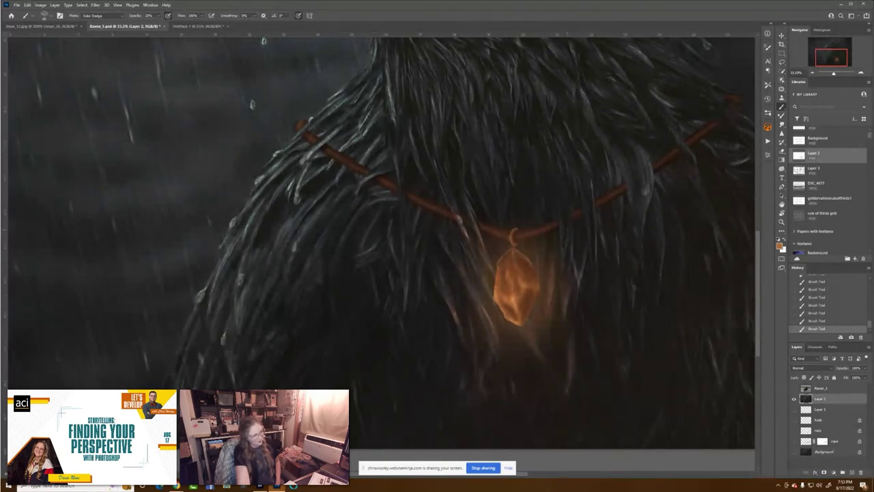
# Compare the stamped raven painting with its original Background layer by toggling layer visibility across the whole image.
pyautogui.hotkey('ctrl', '-')
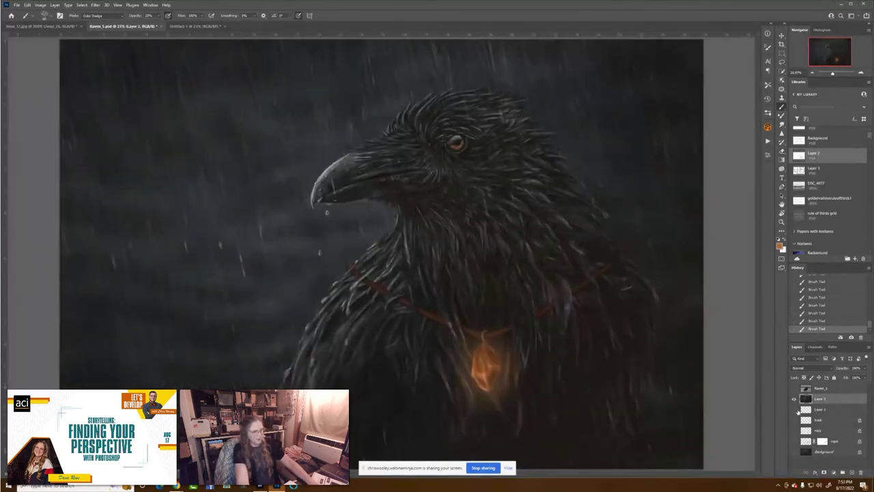
pyautogui.keyDown('alt'); pyautogui.click(794, 397); pyautogui.keyUp('alt')
pyautogui.keyDown('alt'); pyautogui.click(792, 399); pyautogui.keyUp('alt')
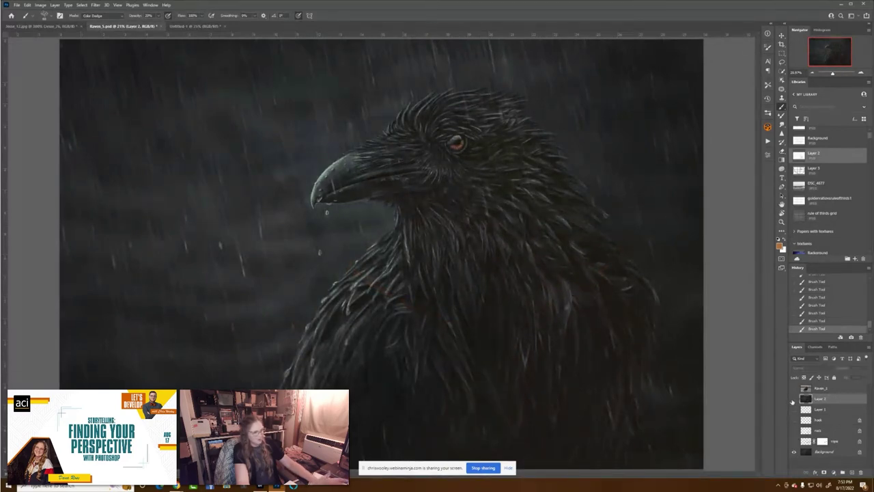
pyautogui.keyDown('alt'); pyautogui.click(792, 400); pyautogui.keyUp('alt')
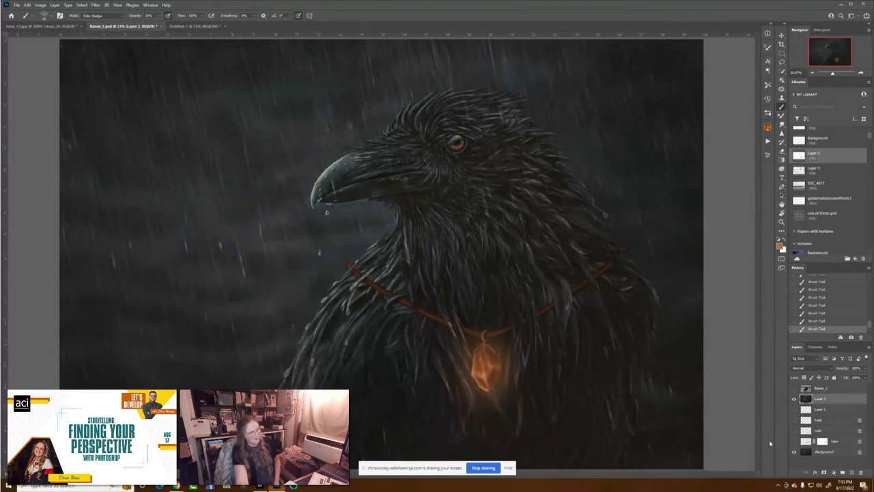
# Switch to the document with the hooded man and hawk, and step its history back to Open to examine the original composite.
pyautogui.hotkey('ctrl', 'shift', 'Tab')
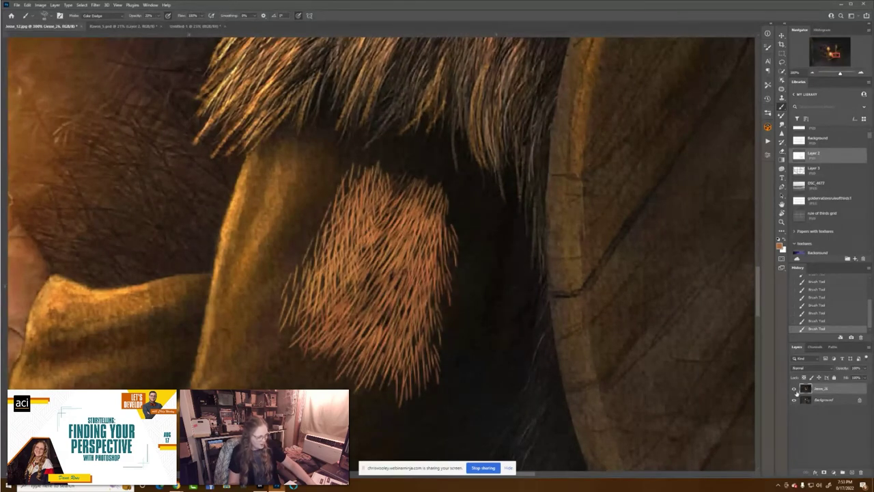
pyautogui.scroll(5, 835, 299)
pyautogui.click(834, 290)
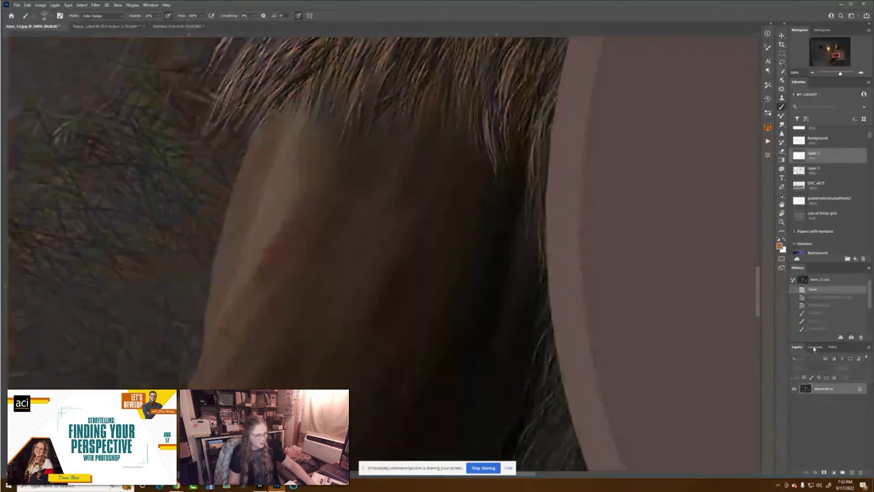
pyautogui.hotkey('ctrl', '0')
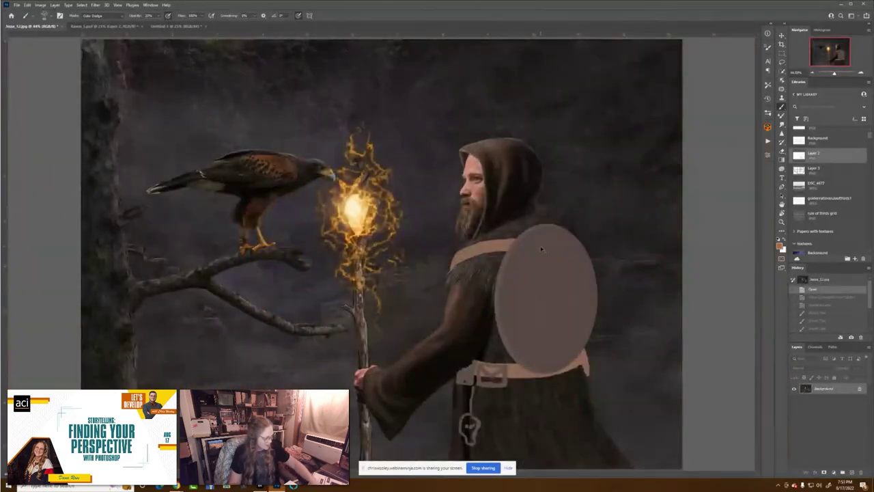
pyautogui.hotkey('ctrl', '+')
pyautogui.hotkey('ctrl', '+')
pyautogui.scroll(4, 588, 158)
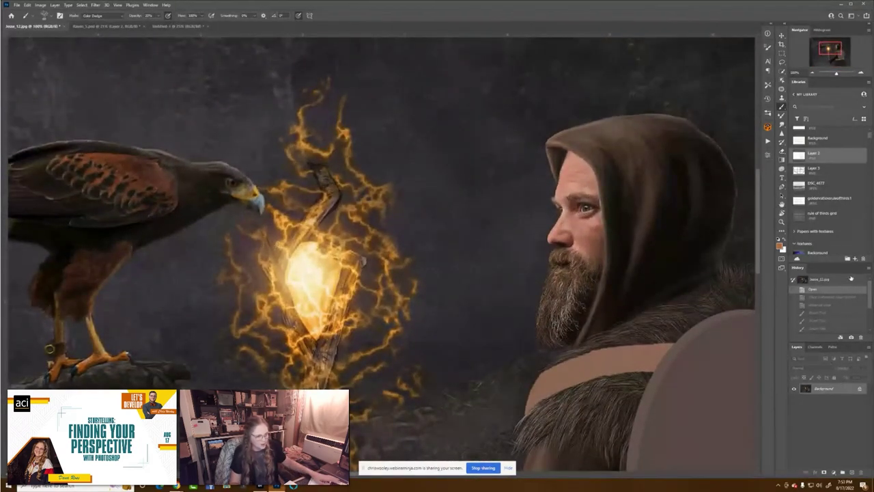
# Restore the hooded man document's history to the Rasterize Layer state, leaving out the test fur strokes.
pyautogui.click(834, 305)
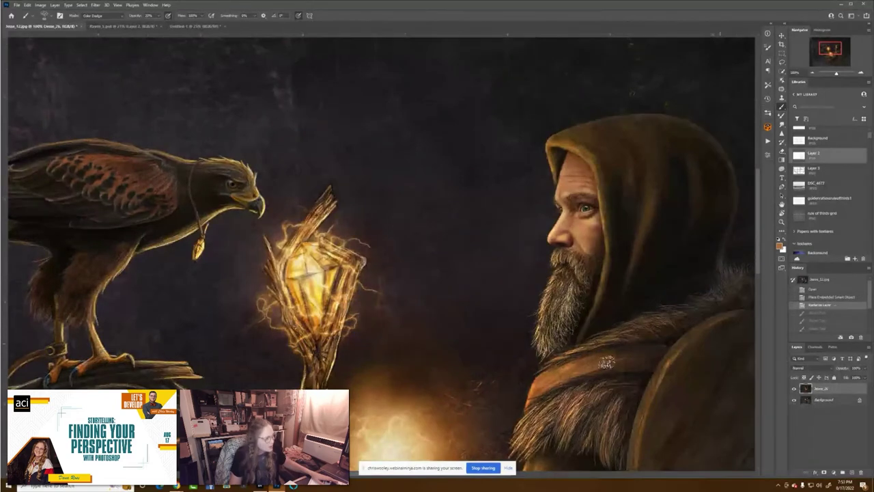
pyautogui.moveTo(591, 221); pyautogui.dragTo(593, 229)
pyautogui.hotkey('ctrl', 'z')
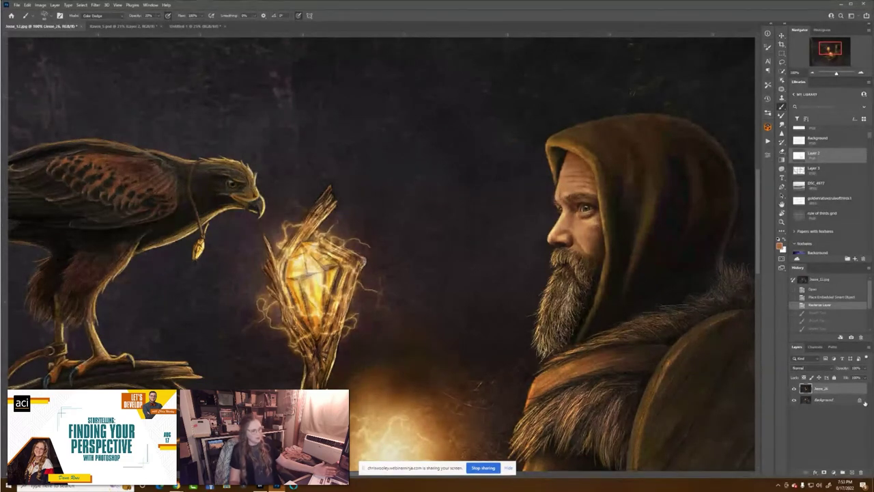
# Hide and show the finished painting layer to compare it with the original composite, then view the whole image.
pyautogui.click(795, 388)
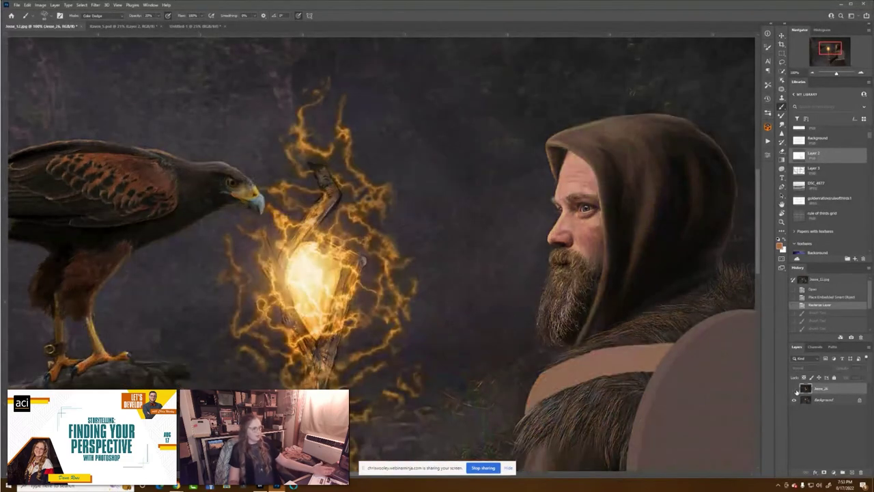
pyautogui.click(795, 389)
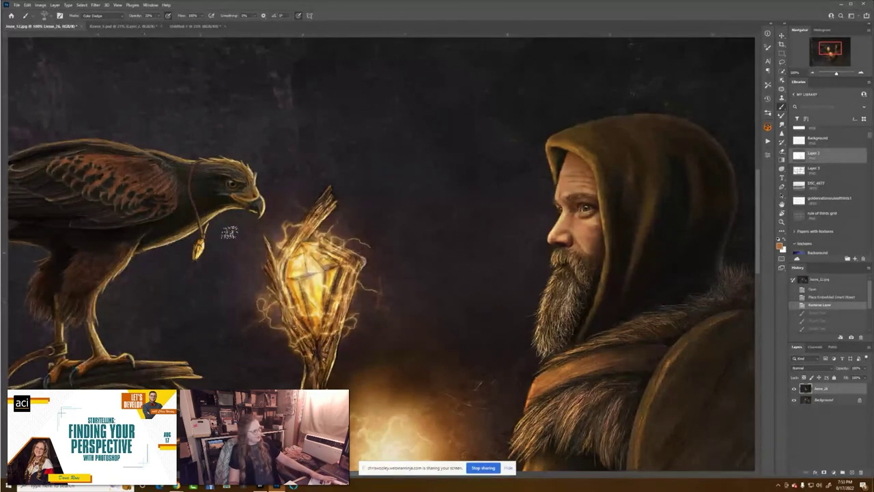
pyautogui.hotkey('ctrl', '0')
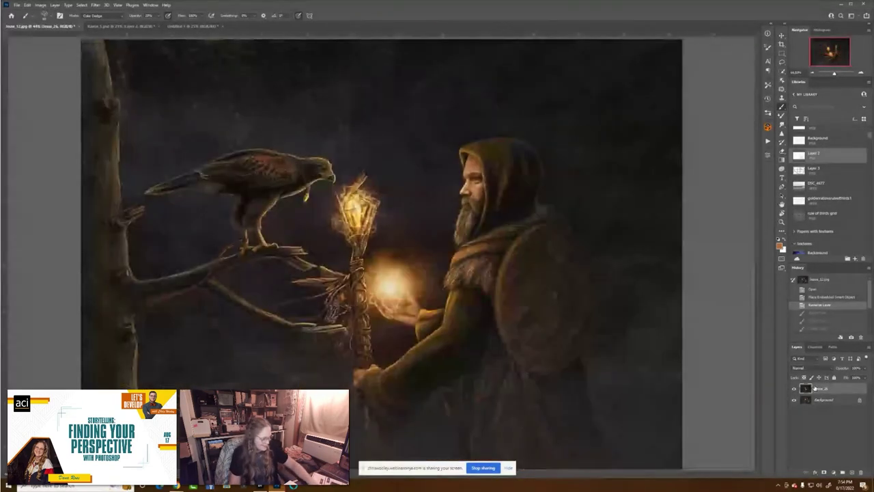